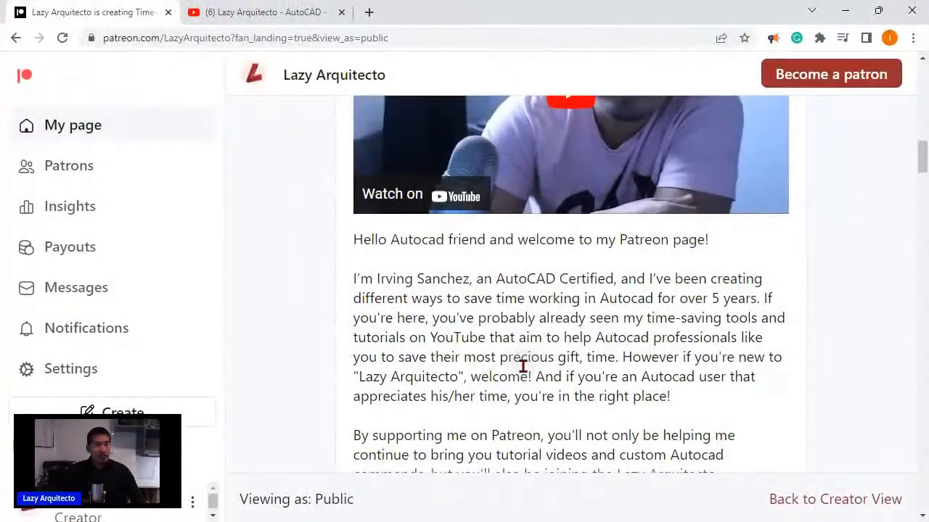
# Examine the GOALS section of the Lazy Arquitecto Patreon page, covering the $49 per month goal and its StreamYard upgrade.
pyautogui.scroll(-4, 523, 366)
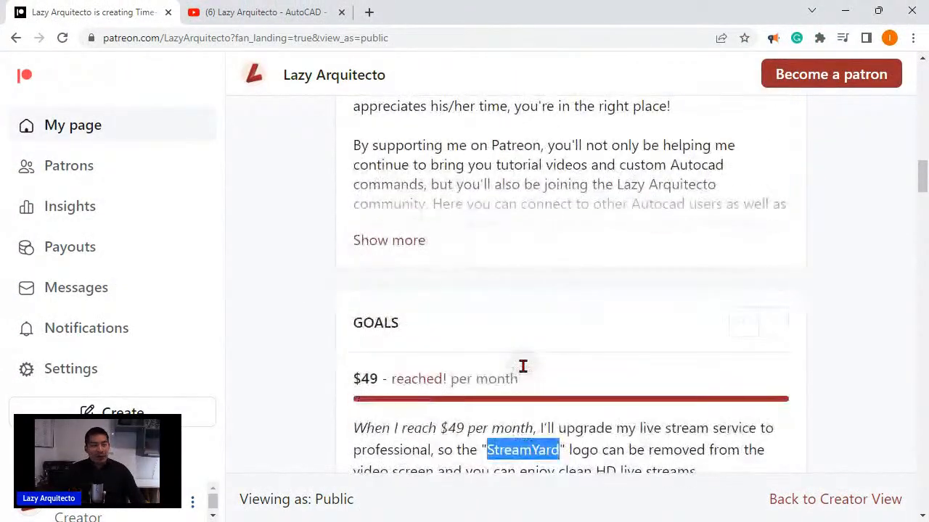
pyautogui.scroll(-2, 522, 371)
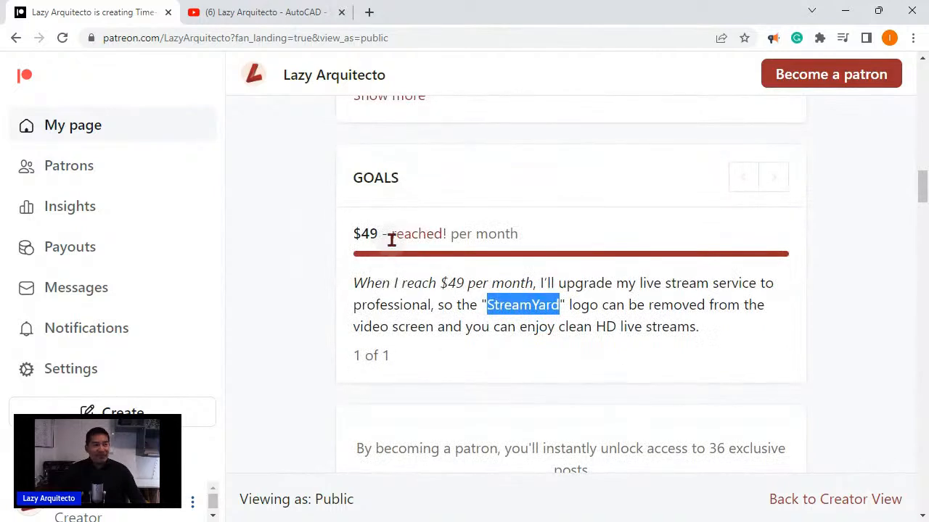
pyautogui.moveTo(442, 234); pyautogui.dragTo(391, 234)
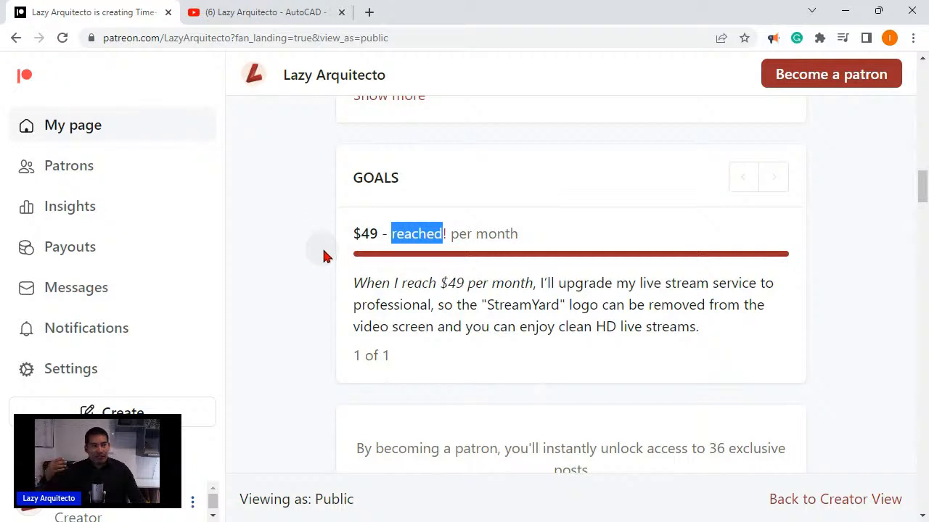
pyautogui.click(497, 236)
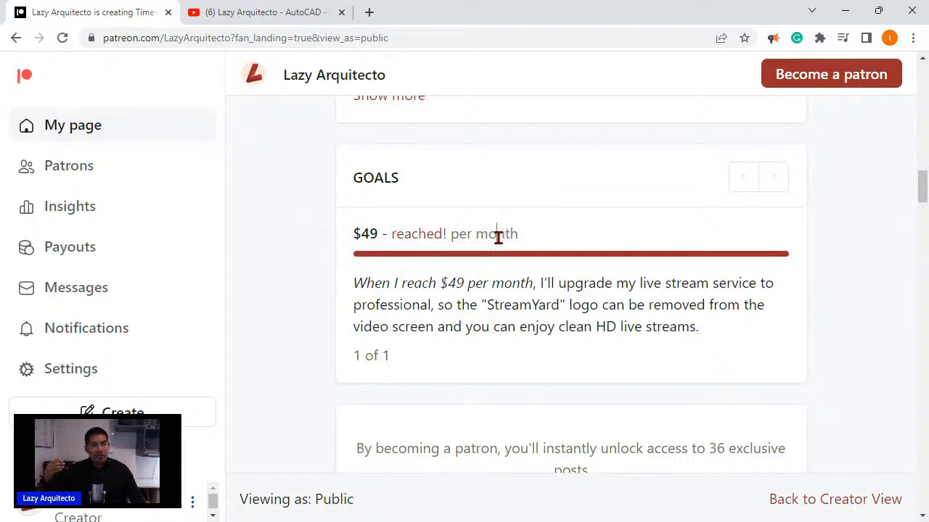
pyautogui.moveTo(362, 234); pyautogui.dragTo(376, 236)
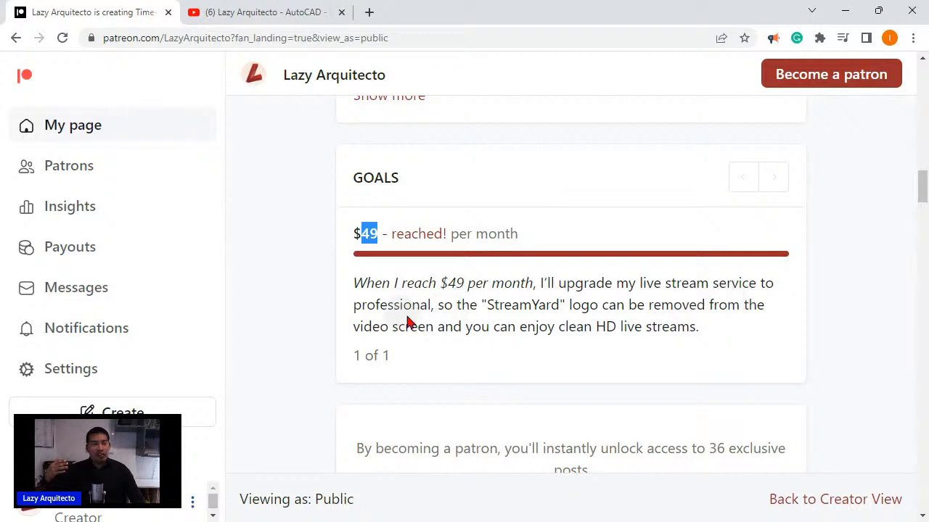
pyautogui.moveTo(486, 304); pyautogui.dragTo(560, 305)
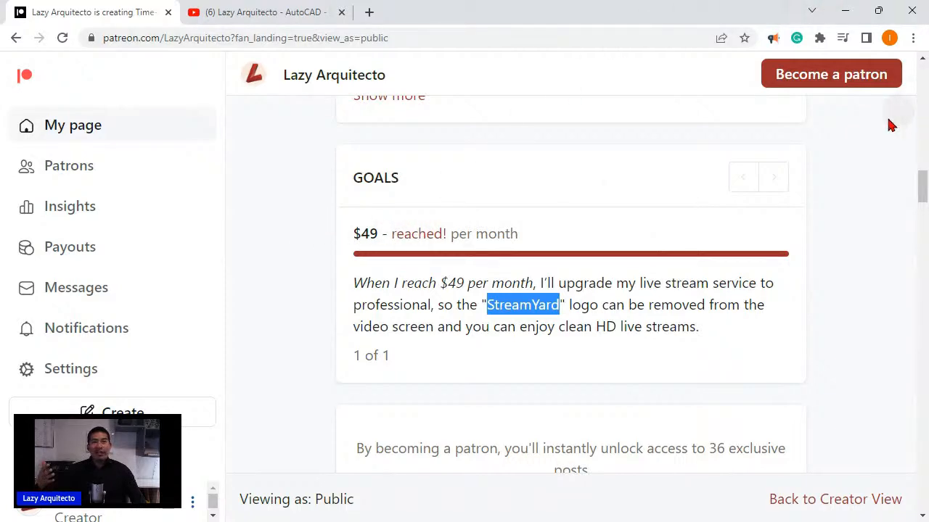
pyautogui.moveTo(762, 22); pyautogui.dragTo(730, 377)
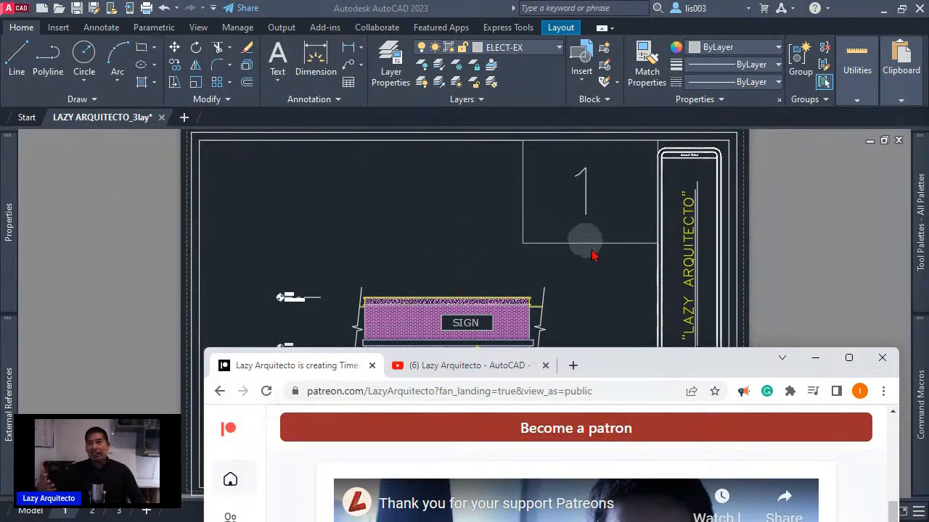
pyautogui.moveTo(664, 363); pyautogui.dragTo(591, 6)
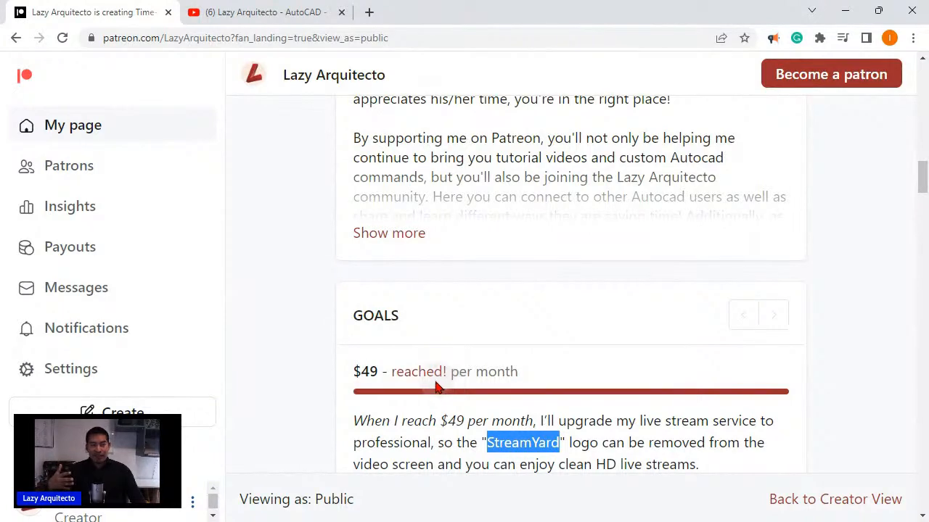
pyautogui.scroll(-2, 436, 387)
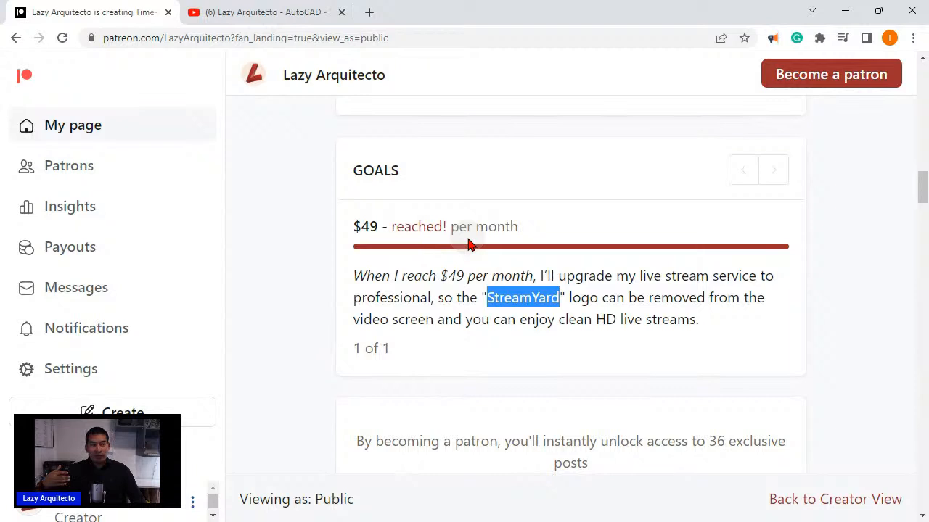
pyautogui.moveTo(355, 230); pyautogui.dragTo(377, 229)
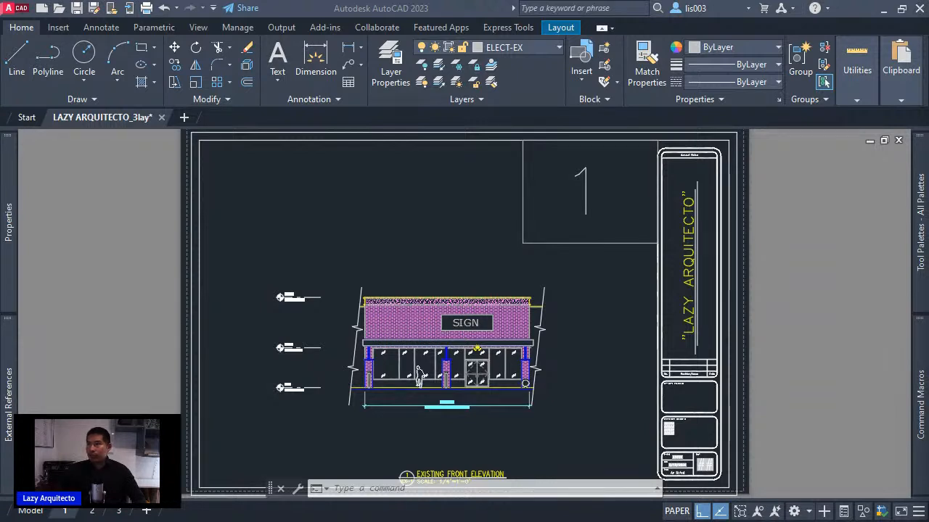
# Switch to AutoCAD, close the LAZY ARQUITECTO_3lay drawing and answer its save prompt.
pyautogui.hotkey('ctrl', 'c')
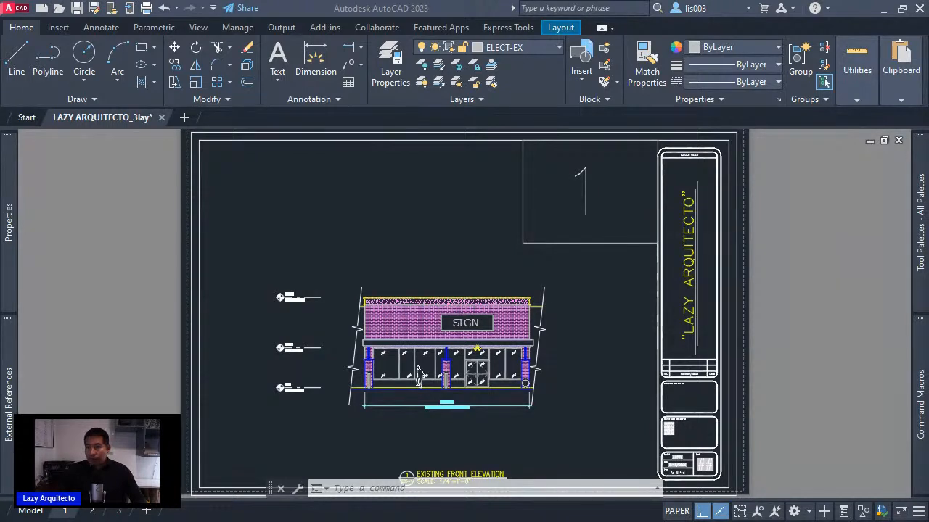
pyautogui.click(408, 215)
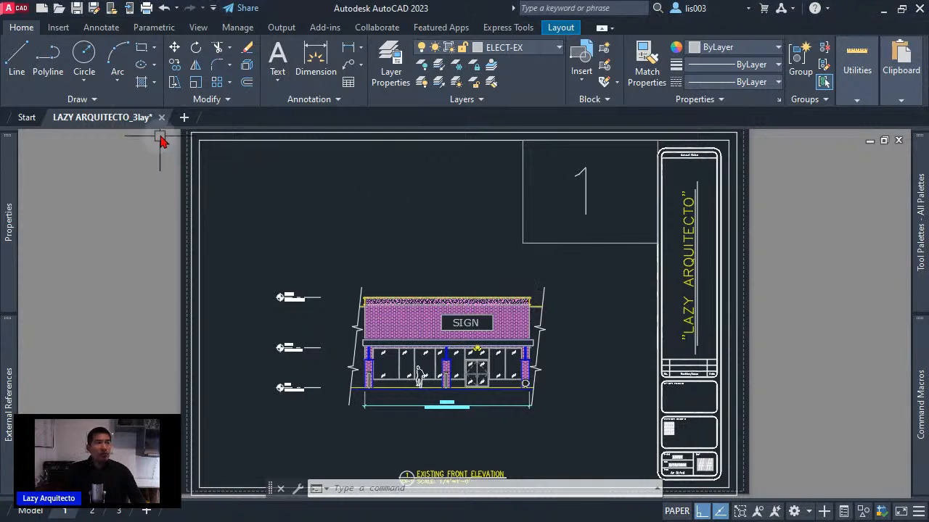
pyautogui.moveTo(165, 125)
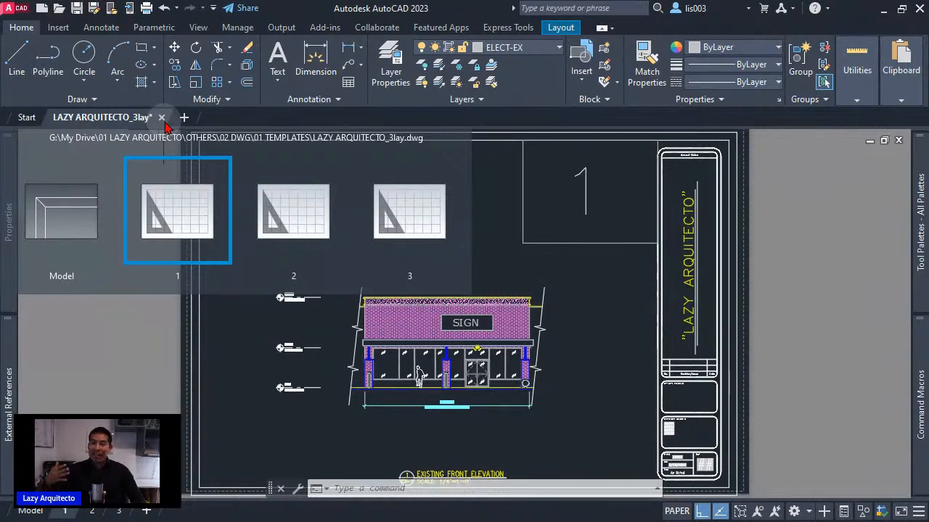
pyautogui.click(162, 118)
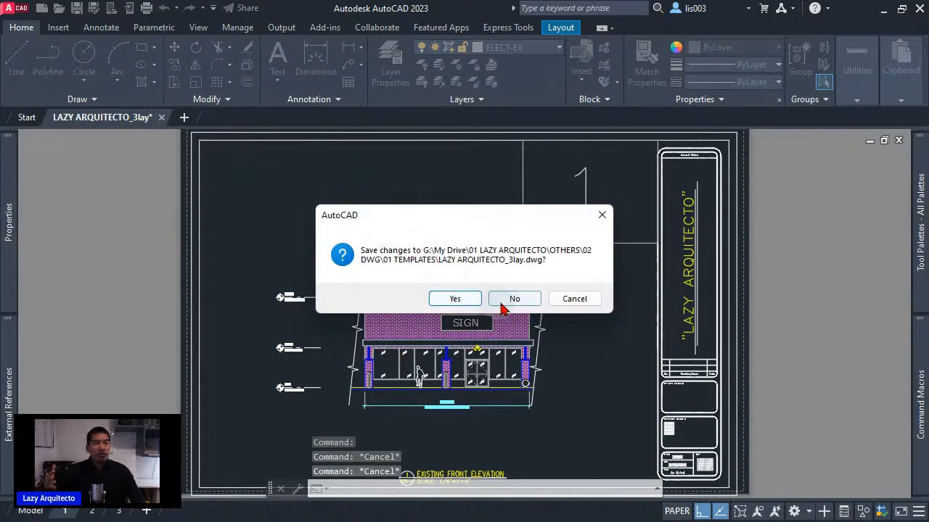
pyautogui.click(513, 306)
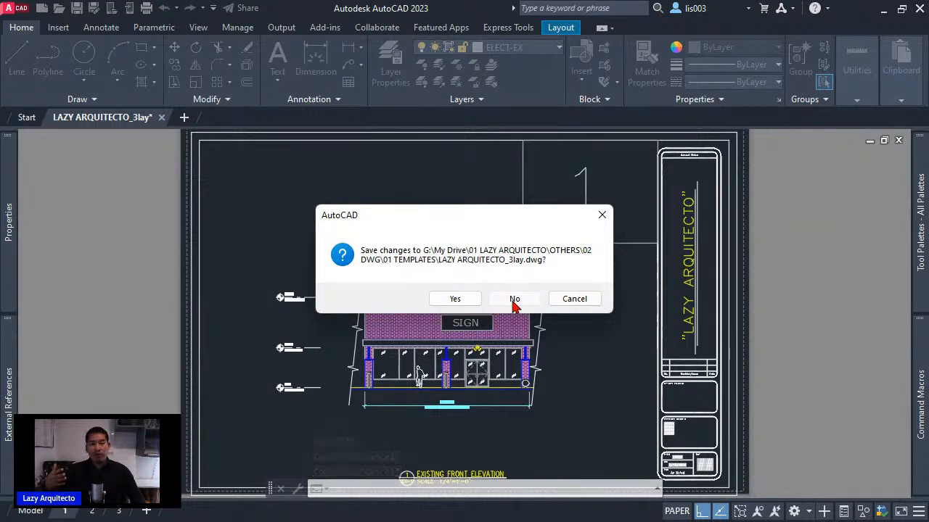
pyautogui.click(455, 300)
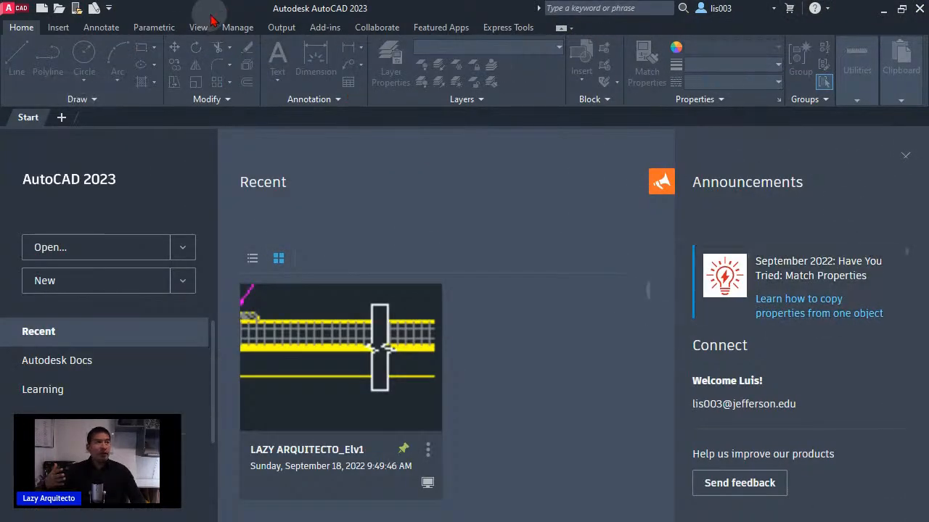
# Open LAZY ARQUITECTO_3lay.dwg from the 01 TEMPLATES folder in File Explorer.
pyautogui.moveTo(222, 16); pyautogui.dragTo(558, 235)
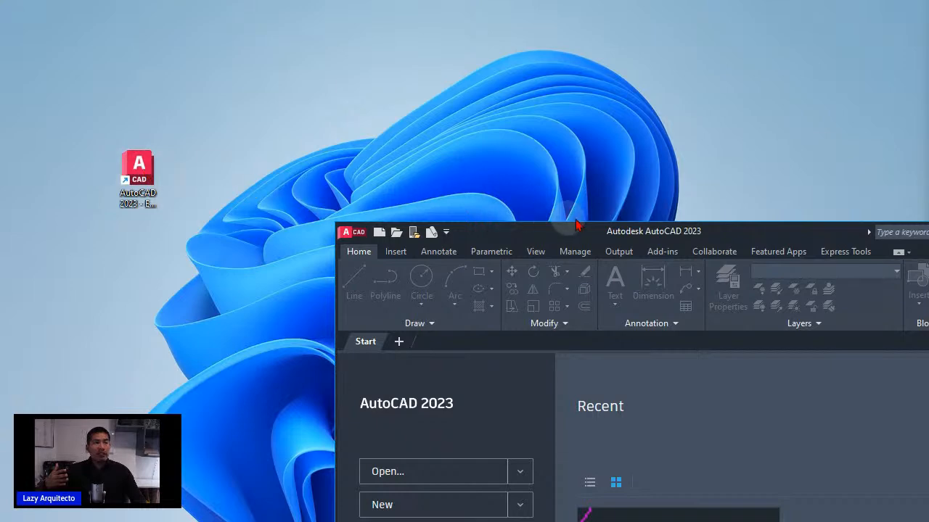
pyautogui.moveTo(666, 236); pyautogui.dragTo(328, 7)
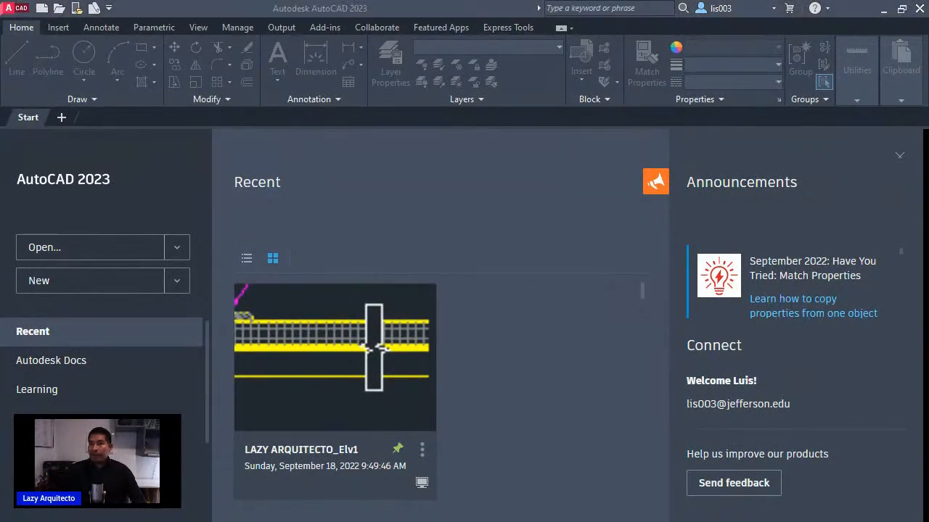
pyautogui.moveTo(928, 215); pyautogui.dragTo(486, 102)
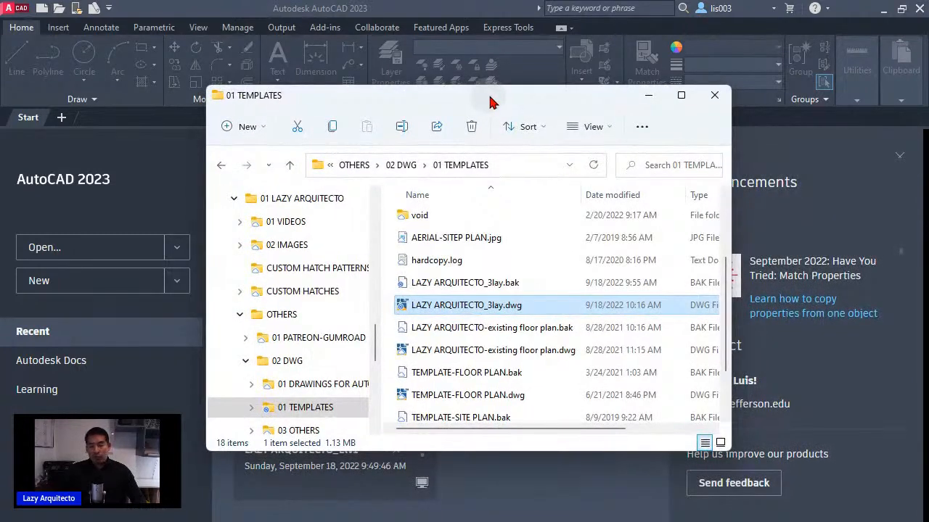
pyautogui.doubleClick(469, 310)
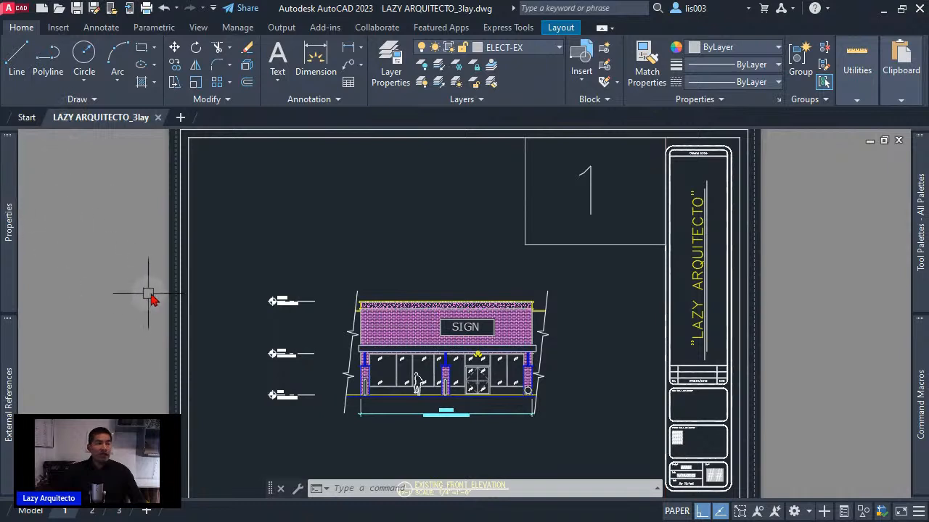
# View layouts 2 and 3 of the drawing in turn, finishing with the whole sheet of layout 3.
pyautogui.moveTo(135, 123)
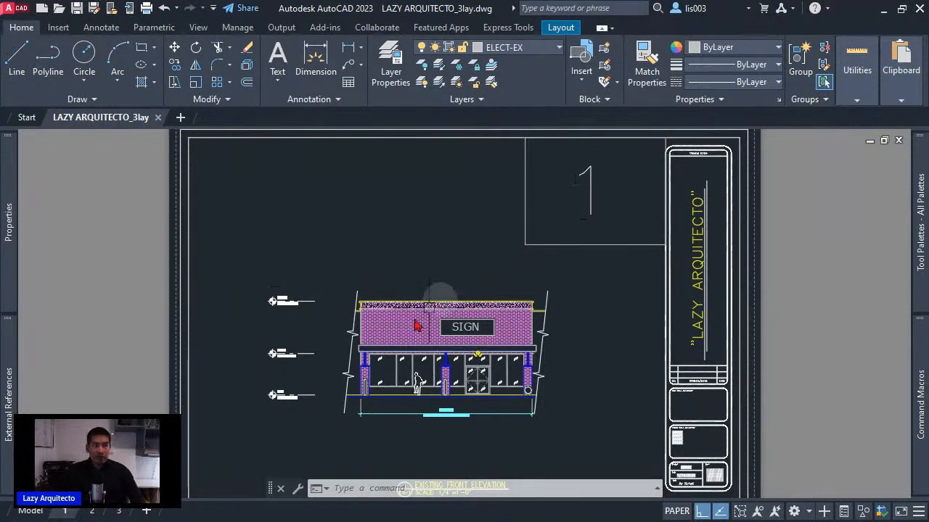
pyautogui.moveTo(94, 513)
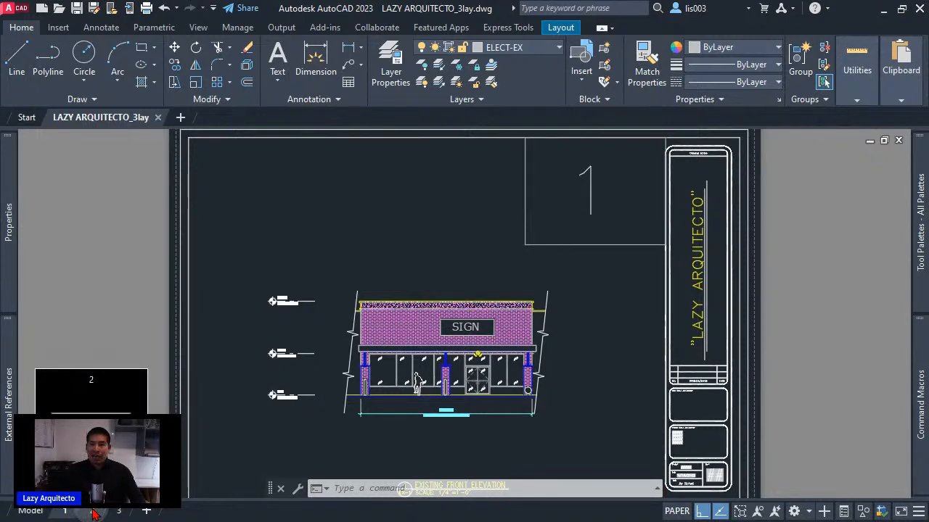
pyautogui.click(92, 512)
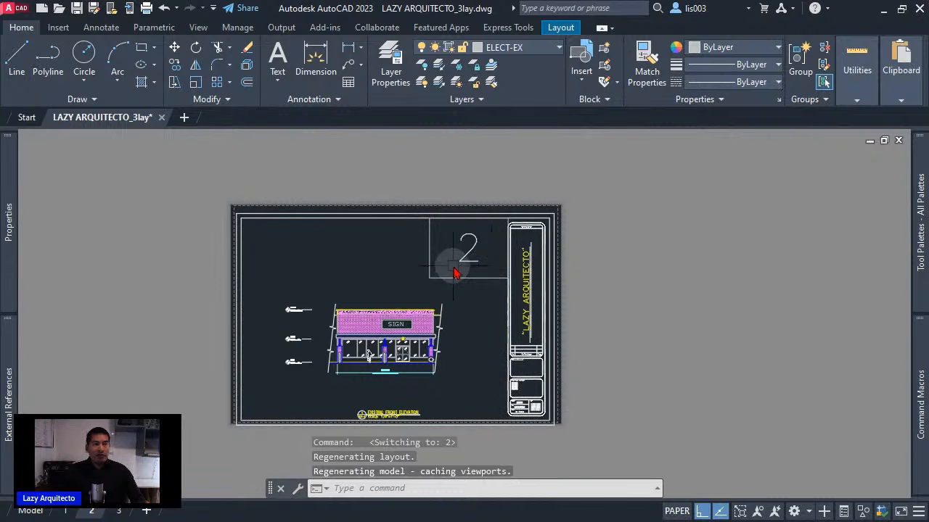
pyautogui.click(119, 512)
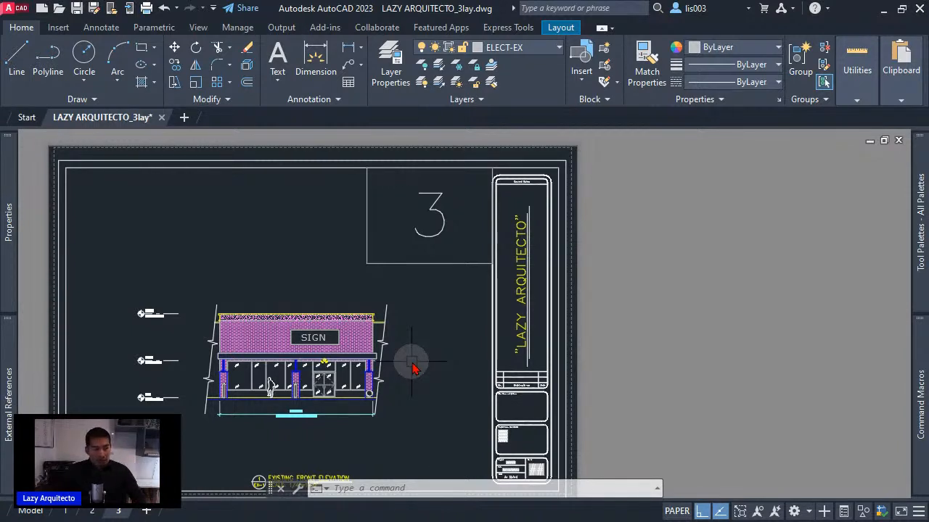
pyautogui.click(93, 511)
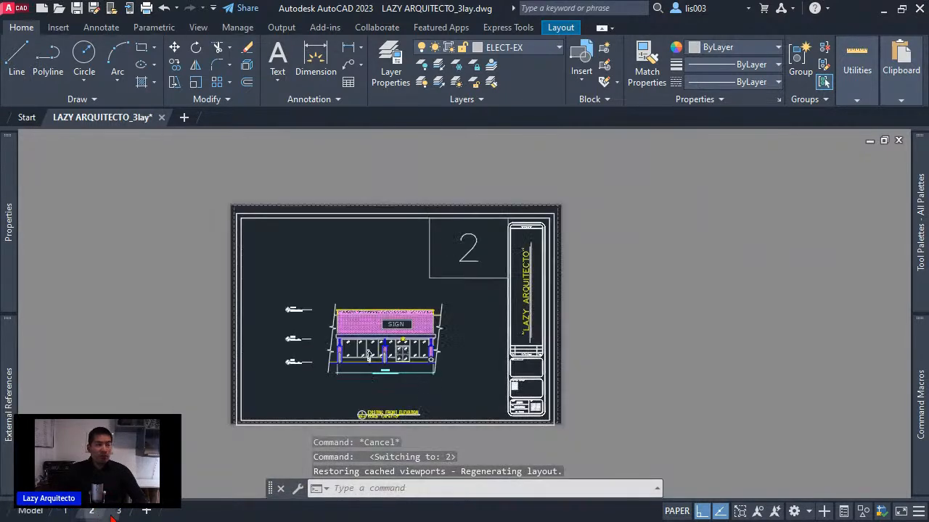
pyautogui.click(119, 512)
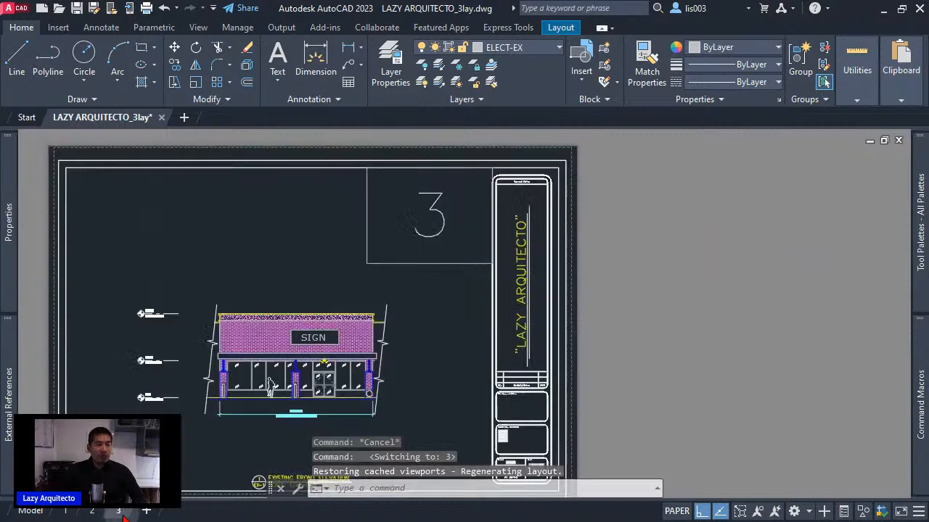
pyautogui.middleClick(349, 348)
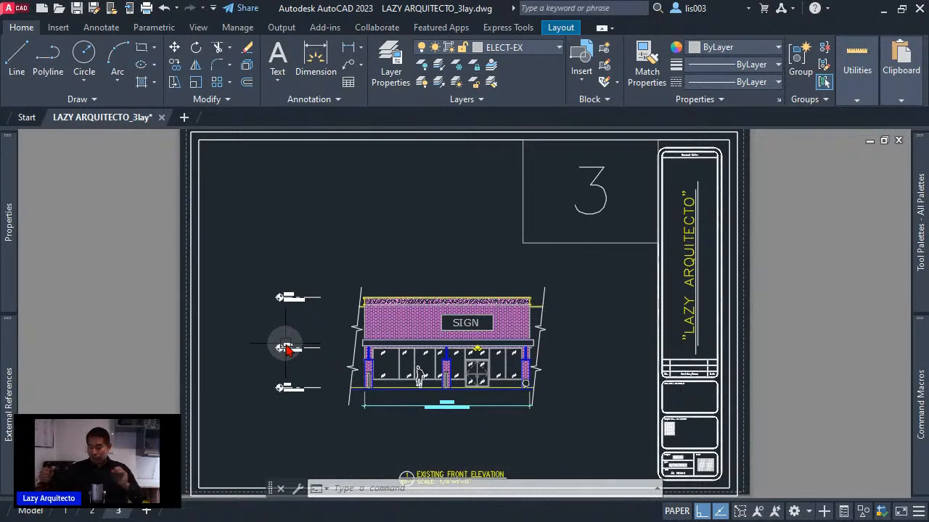
# Start the PUBLISH command for the open drawing.
pyautogui.write('pu')
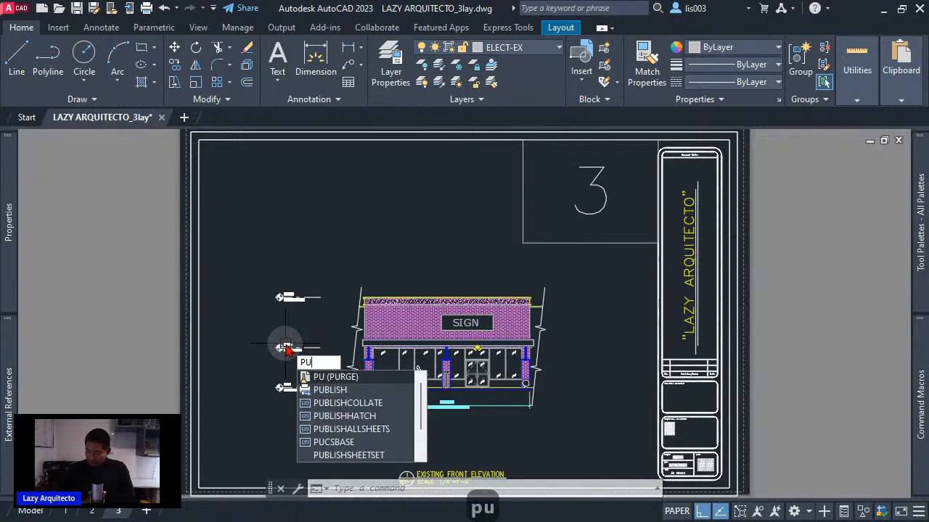
pyautogui.write('bl')
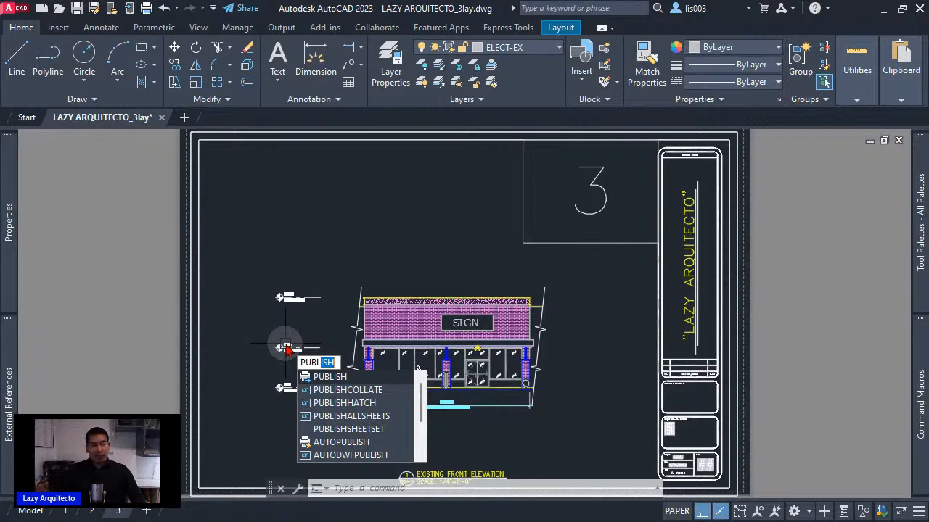
pyautogui.press('Return')
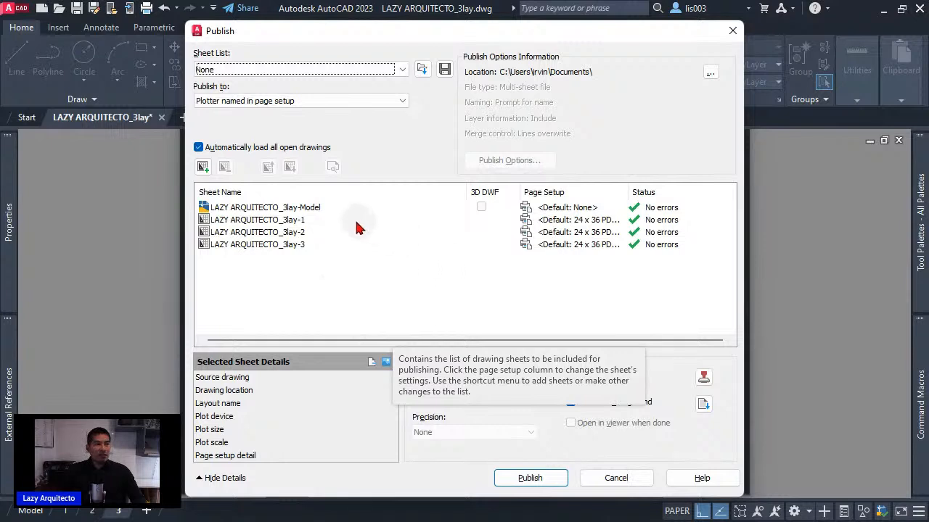
# Examine the sheet details of the Model, layout 1 and layout 3 entries in the publish list, leaving no sheet selected.
pyautogui.click(255, 208)
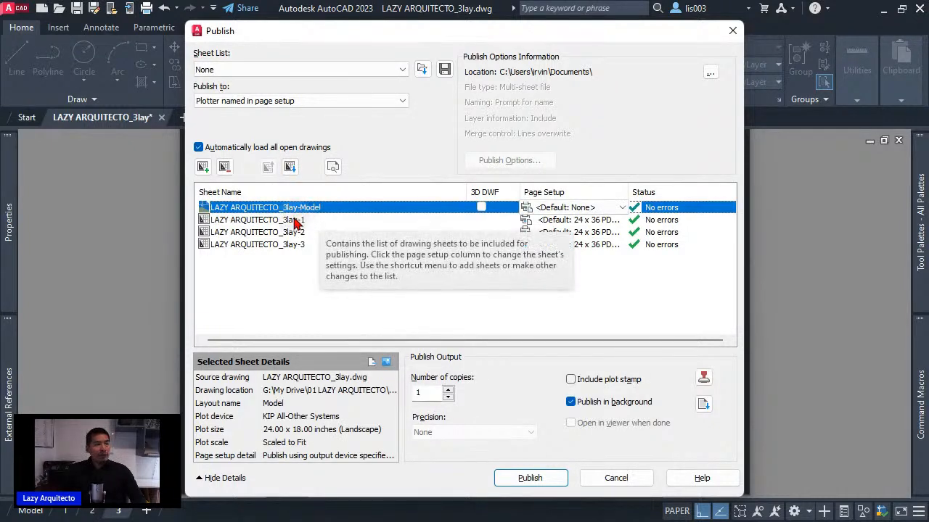
pyautogui.click(263, 222)
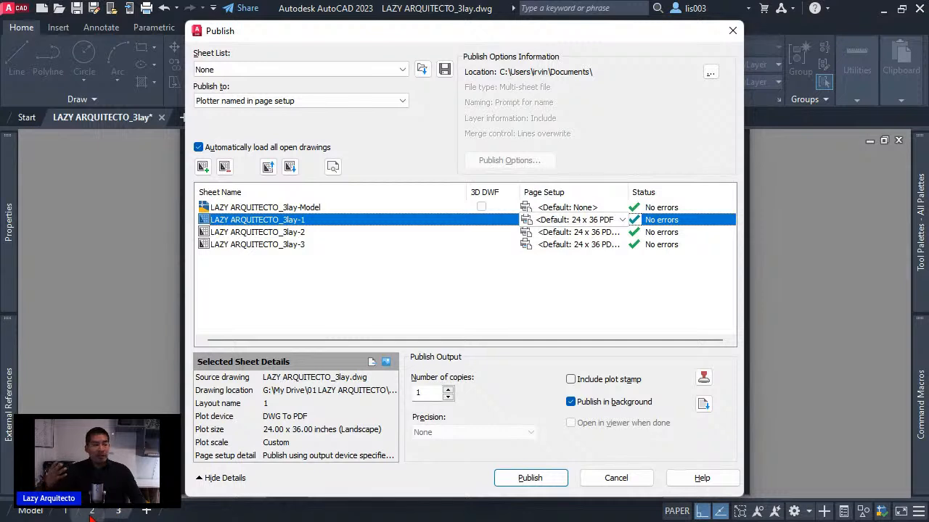
pyautogui.click(266, 245)
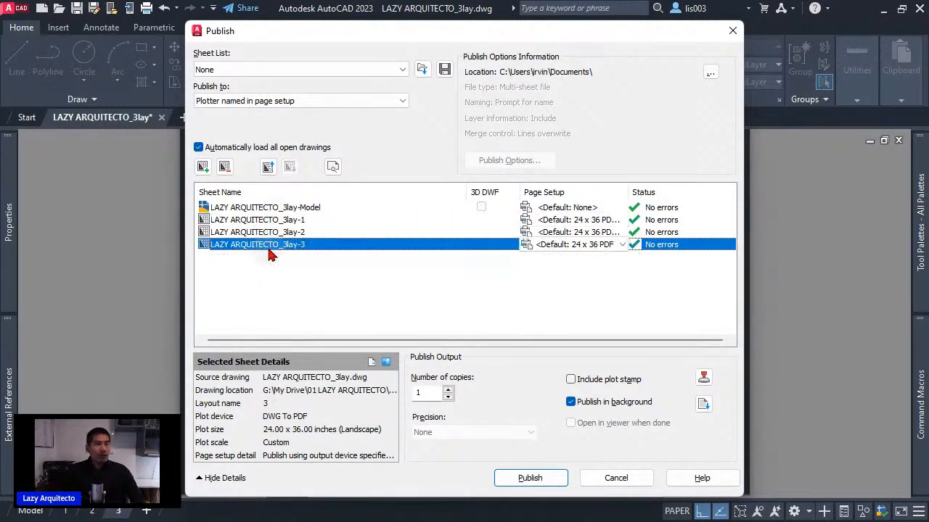
pyautogui.click(294, 208)
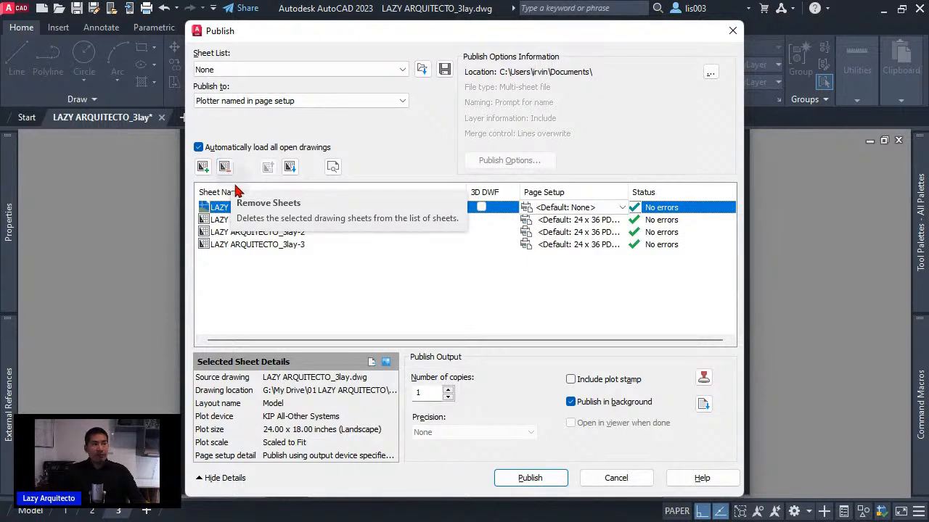
pyautogui.click(275, 284)
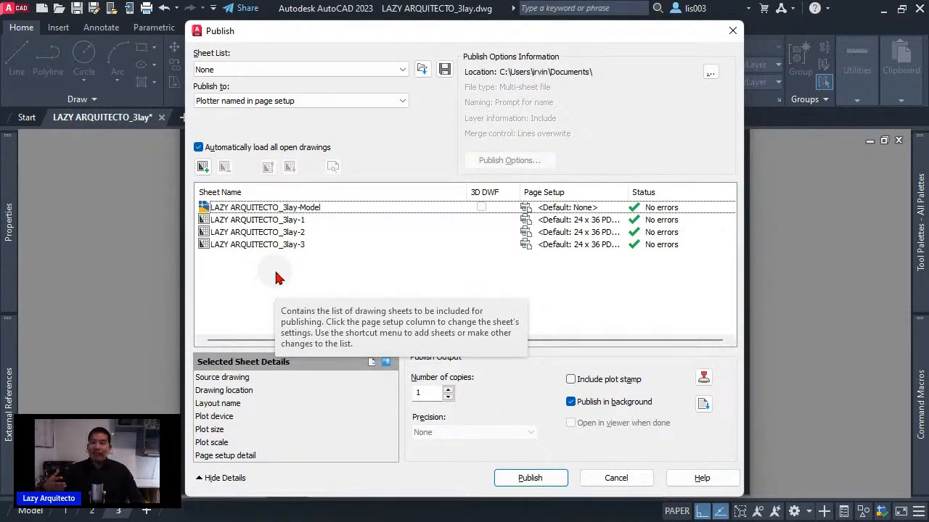
# Turn off including the model when adding sheets to the publish list, leaving no sheet selected.
pyautogui.click(300, 209)
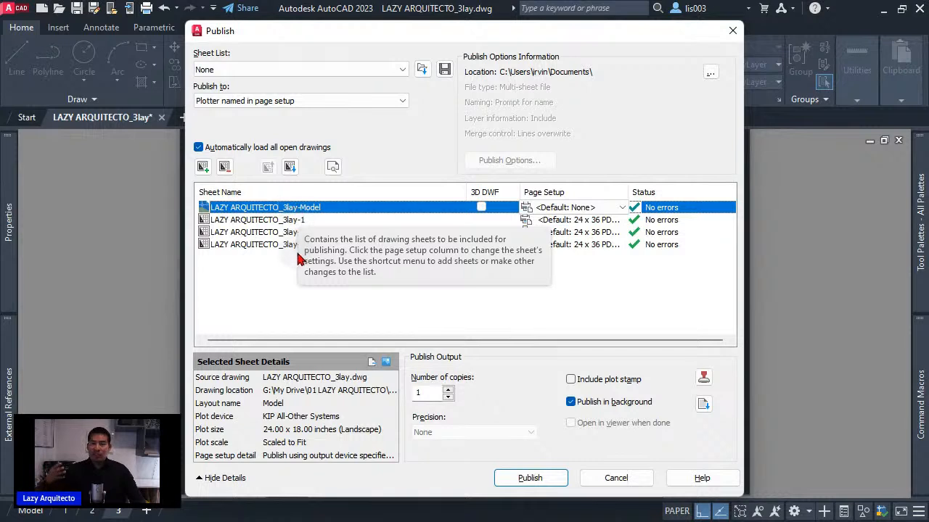
pyautogui.rightClick(260, 246)
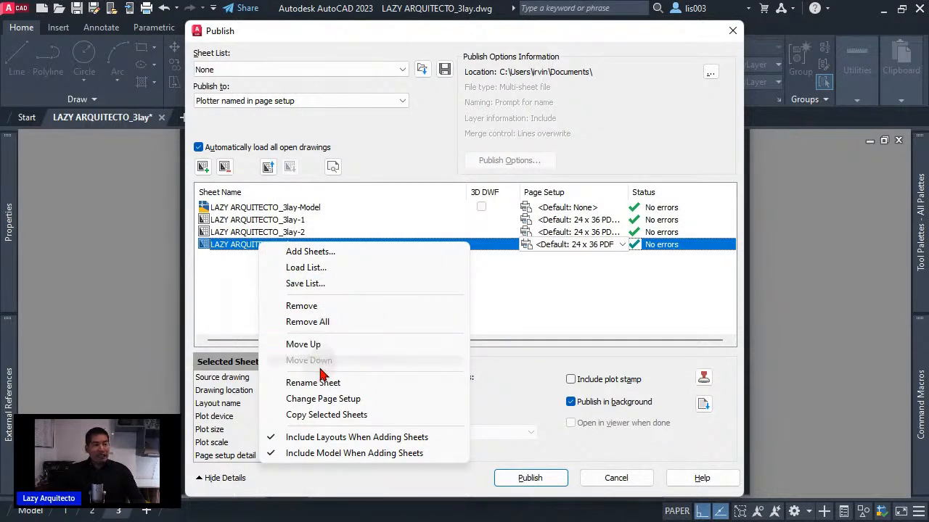
pyautogui.click(276, 454)
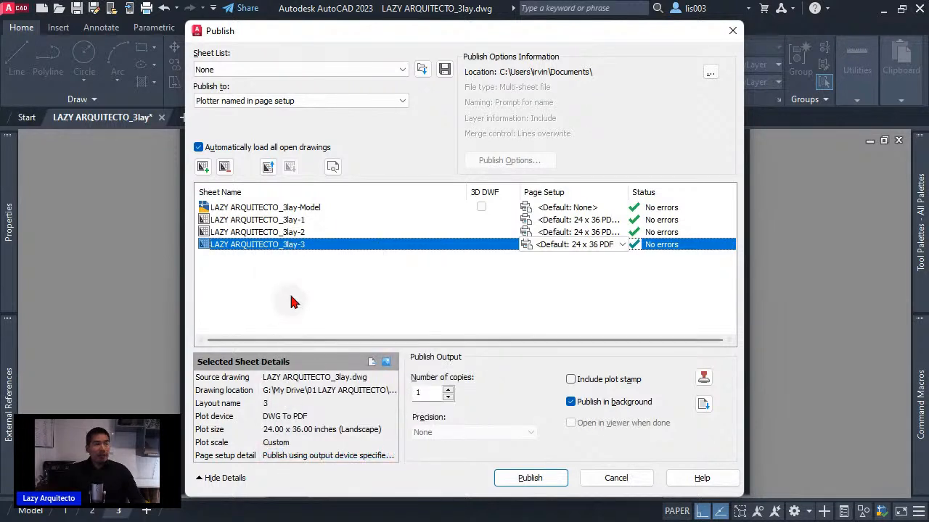
pyautogui.rightClick(288, 249)
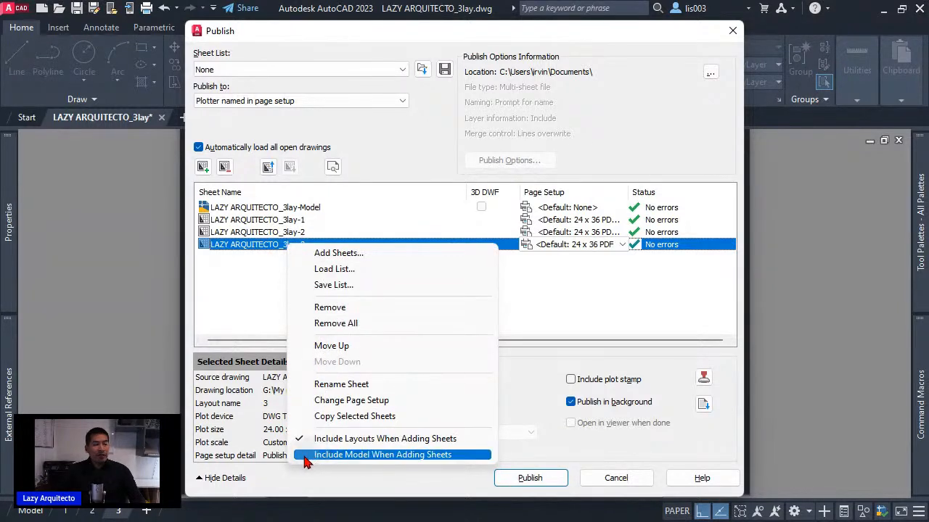
pyautogui.click(238, 294)
pyautogui.click(240, 294)
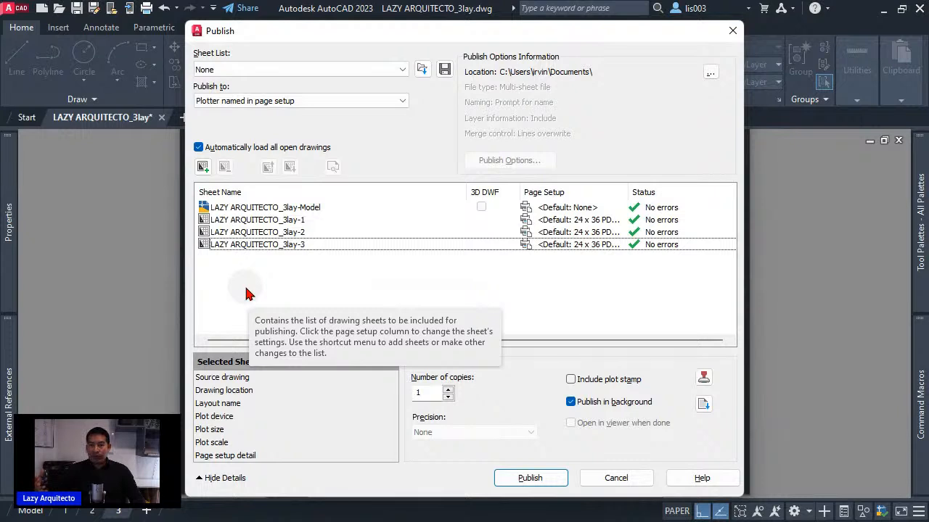
# Remove the Model sheet from the publish list and set the publish output to PDF.
pyautogui.click(268, 209)
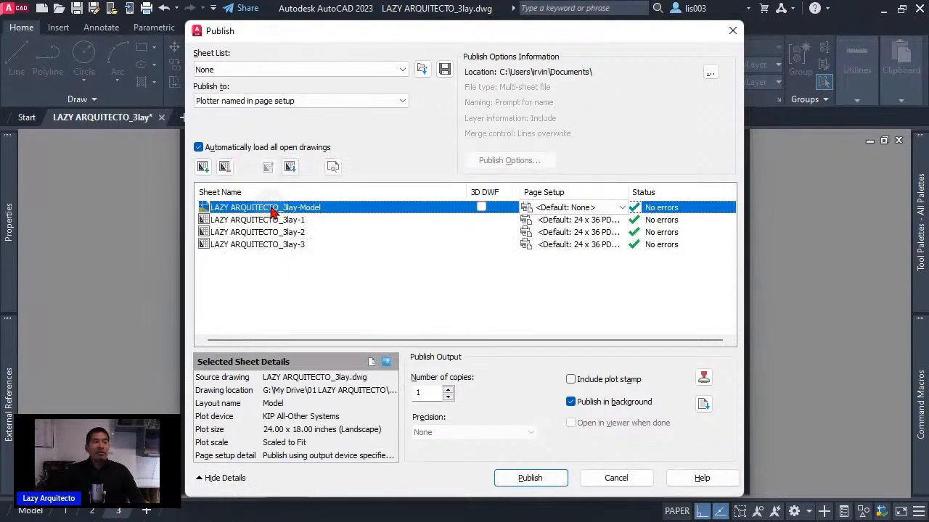
pyautogui.click(225, 168)
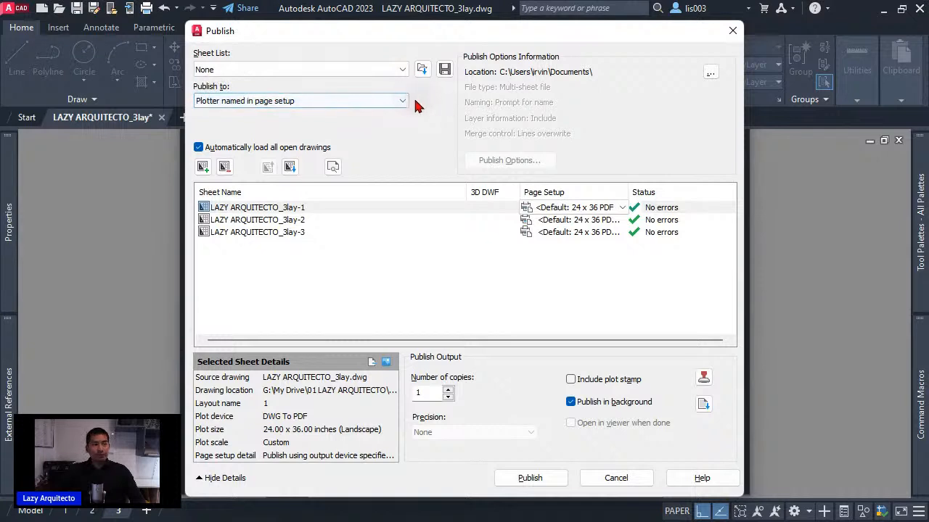
pyautogui.click(392, 106)
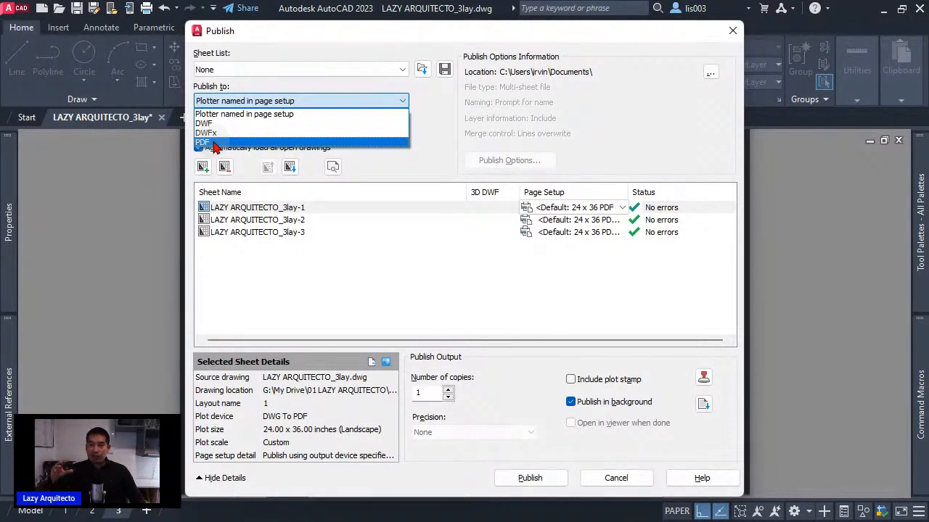
pyautogui.click(243, 142)
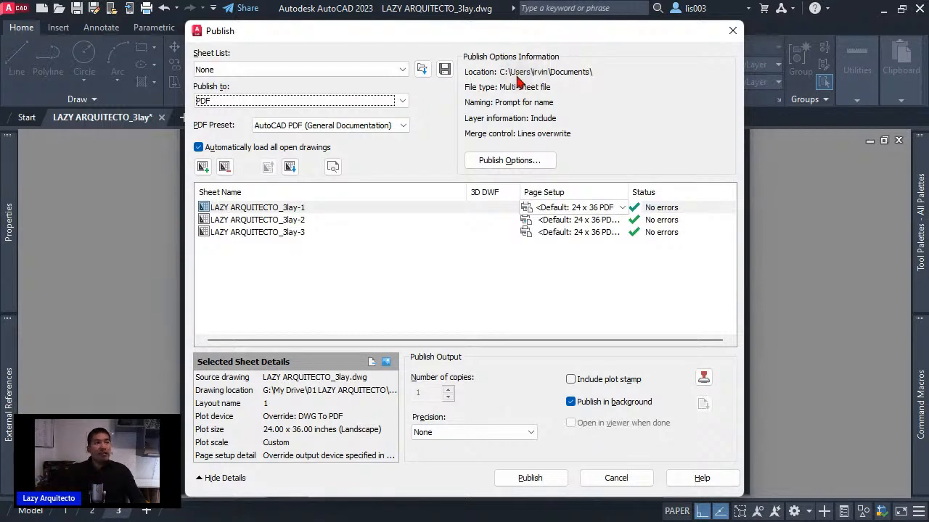
# In the PDF publish options, browse for an output location and create a folder named PDF under 01 LAZY ARQUITECTO\OTHERS\02 DWG.
pyautogui.click(499, 162)
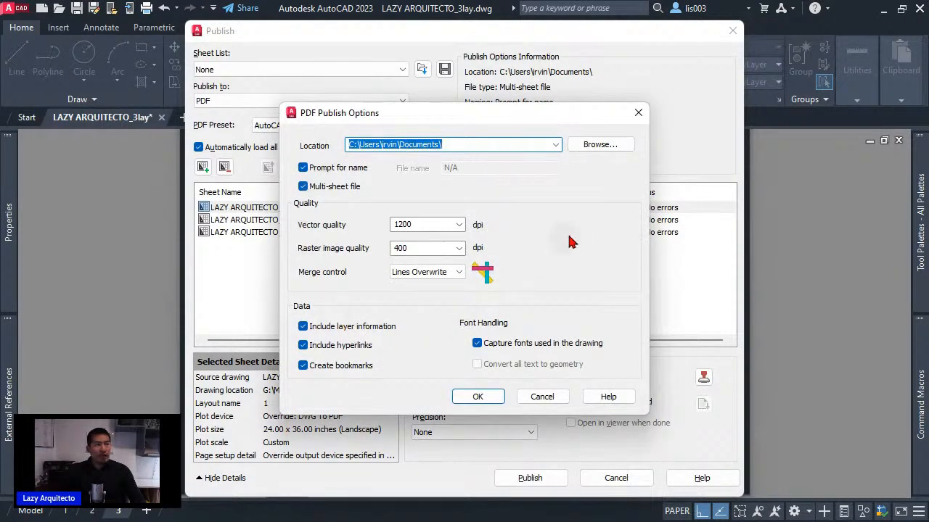
pyautogui.click(608, 146)
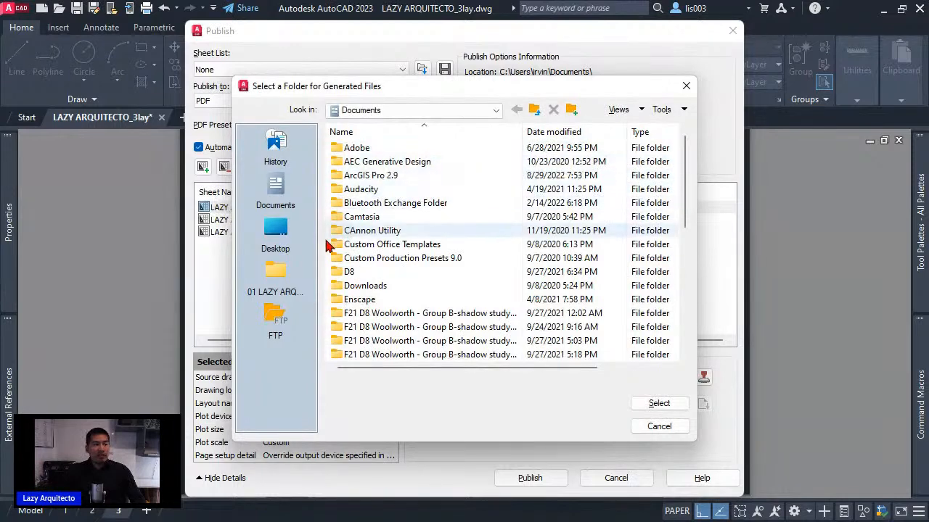
pyautogui.click(277, 276)
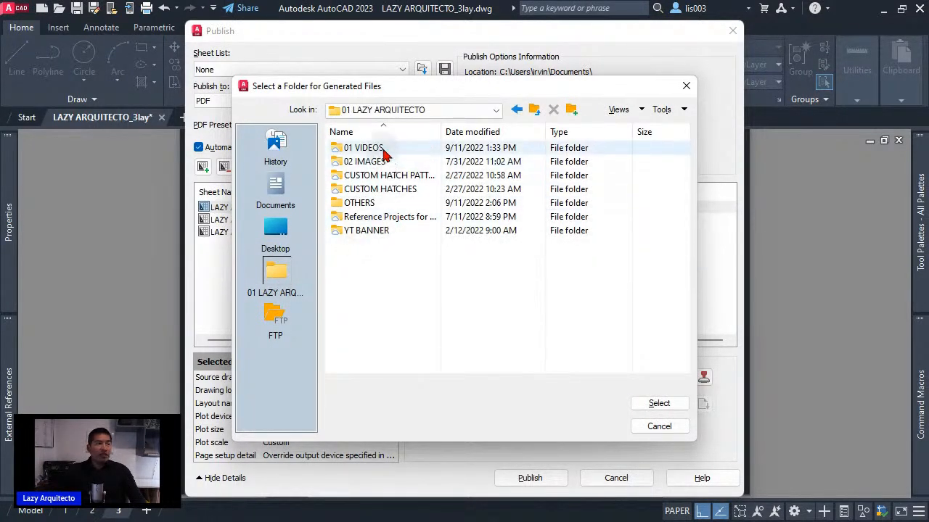
pyautogui.click(366, 204)
pyautogui.doubleClick(366, 204)
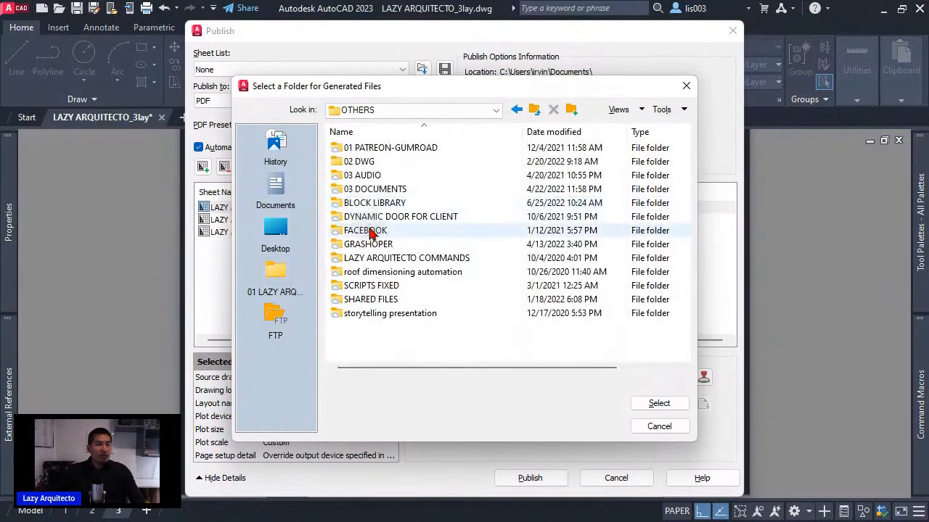
pyautogui.doubleClick(384, 162)
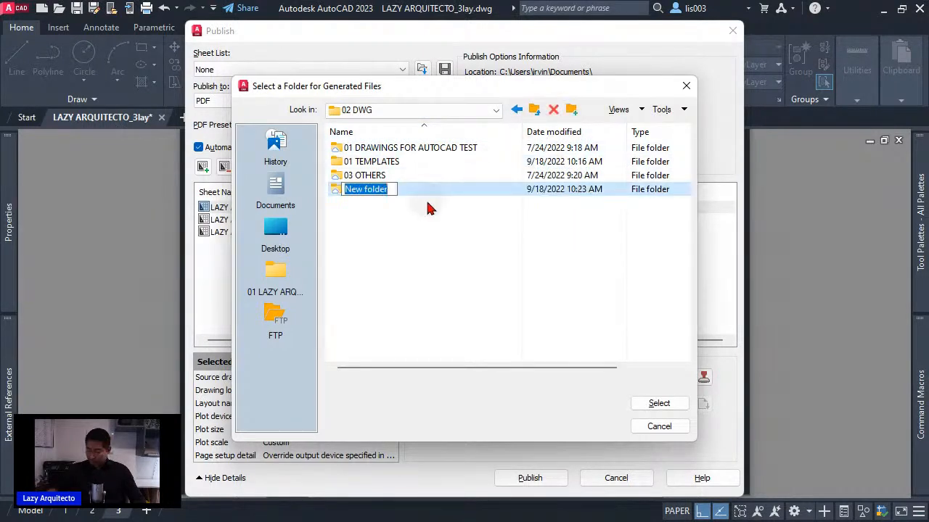
pyautogui.write('PDF')
pyautogui.press('Return')
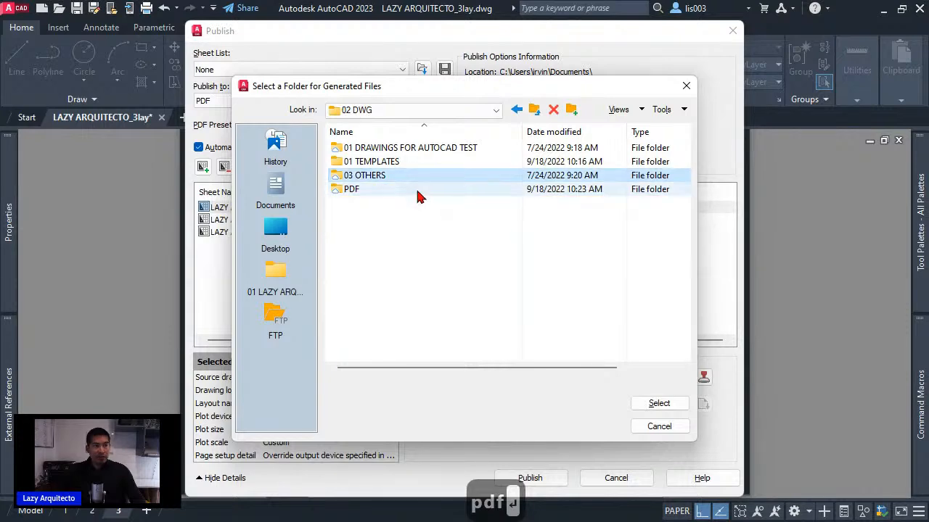
# Set the new PDF folder as the location for the published files and accept the PDF publish options.
pyautogui.click(420, 190)
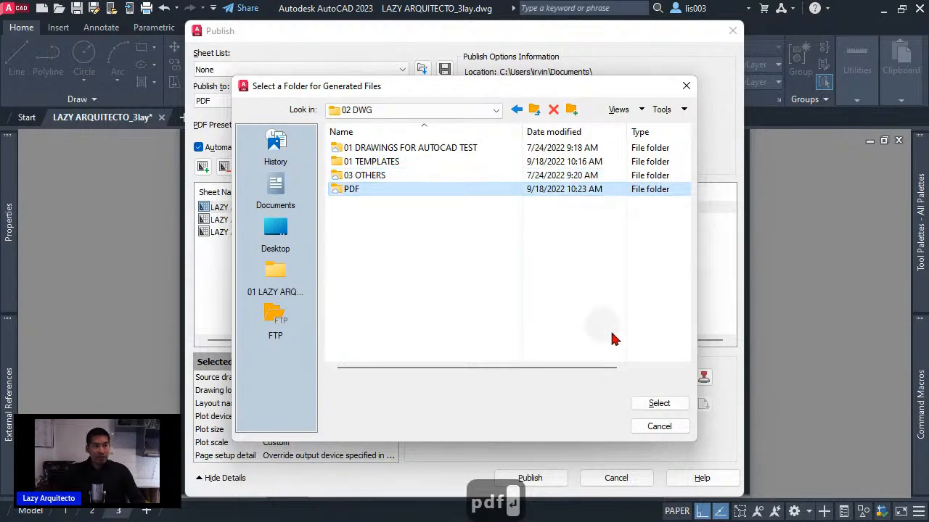
pyautogui.click(659, 406)
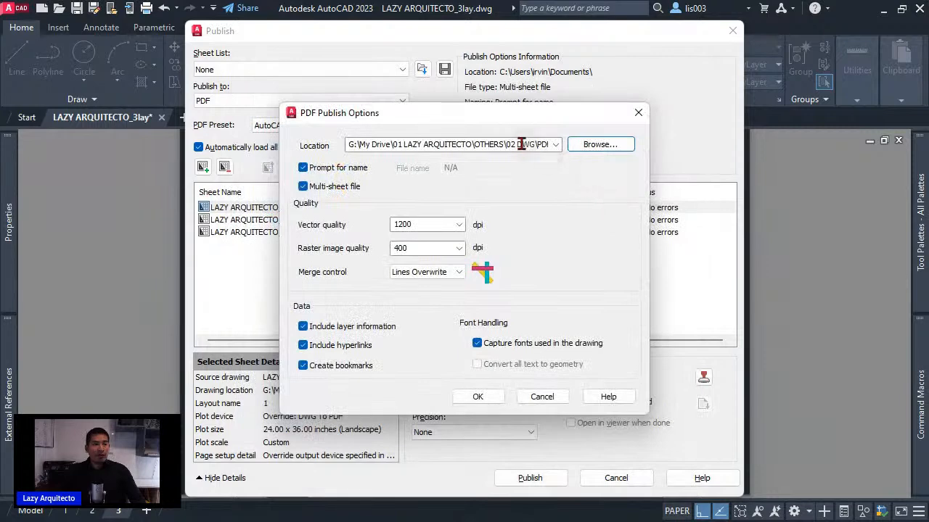
pyautogui.click(478, 399)
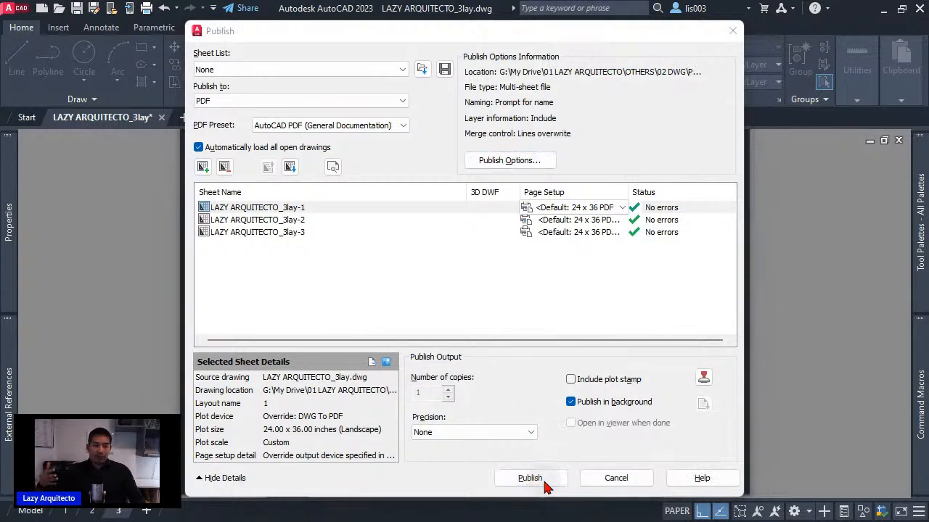
# Publish the listed sheets to LAZY ARQUITECTO_3lay.pdf in the PDF folder.
pyautogui.click(545, 480)
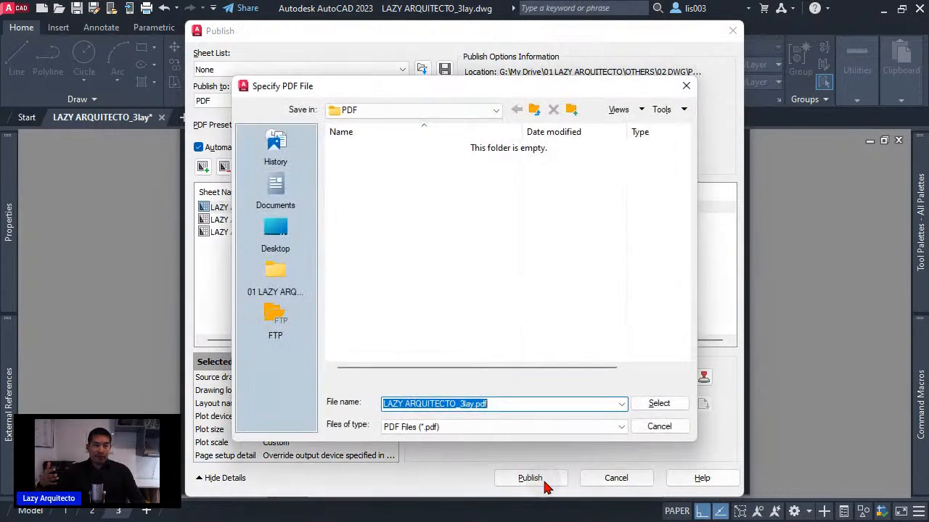
pyautogui.click(368, 111)
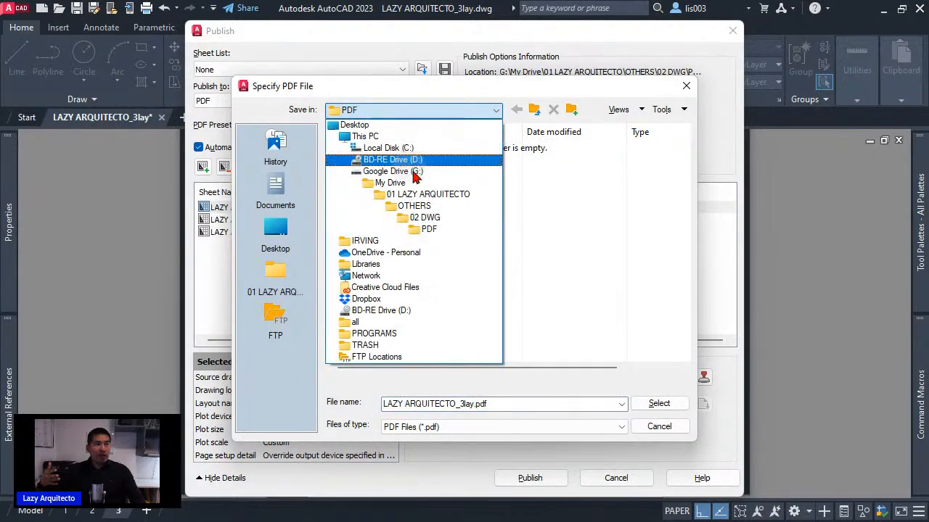
pyautogui.click(431, 230)
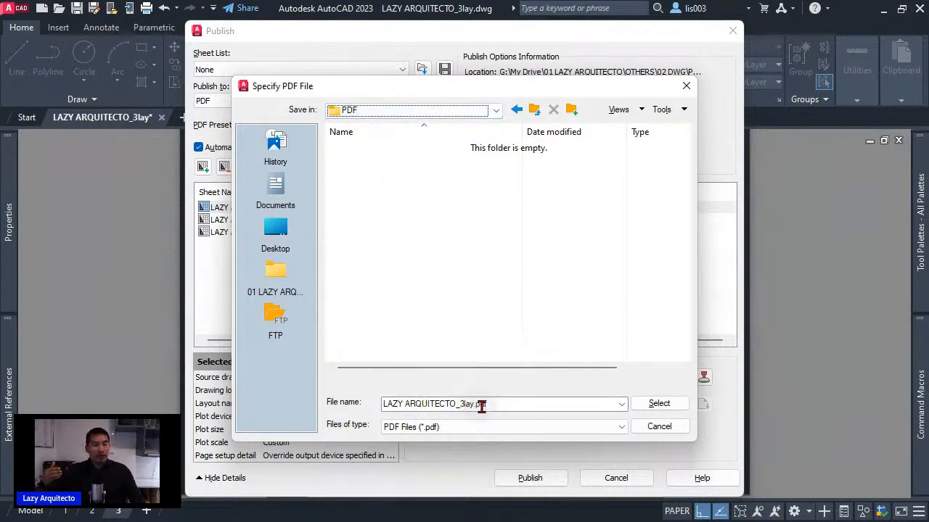
pyautogui.click(662, 409)
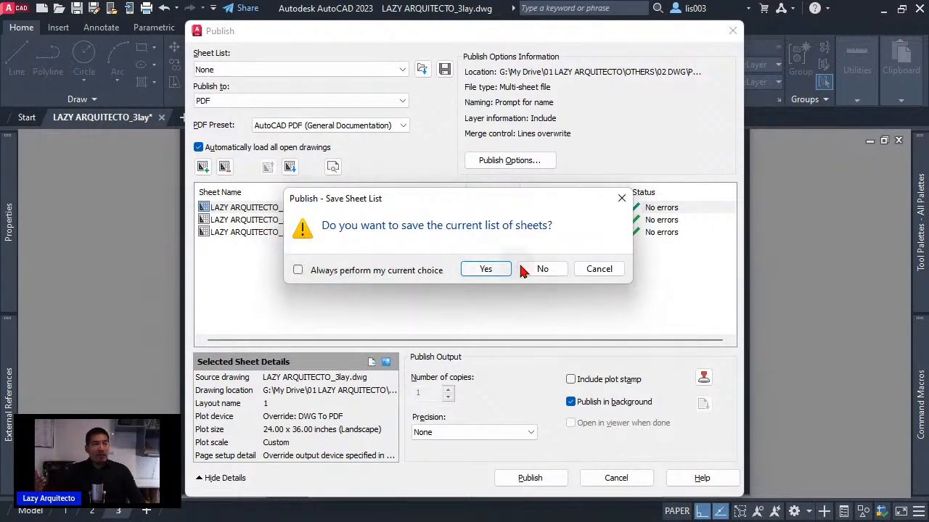
# Always decline saving the current sheet list, and dismiss the background job notice so it does not show again.
pyautogui.click(298, 270)
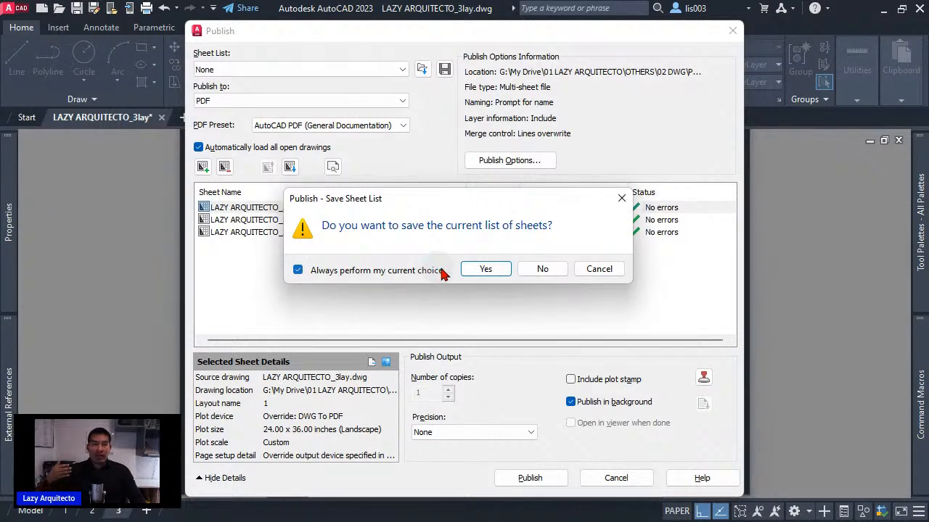
pyautogui.click(544, 270)
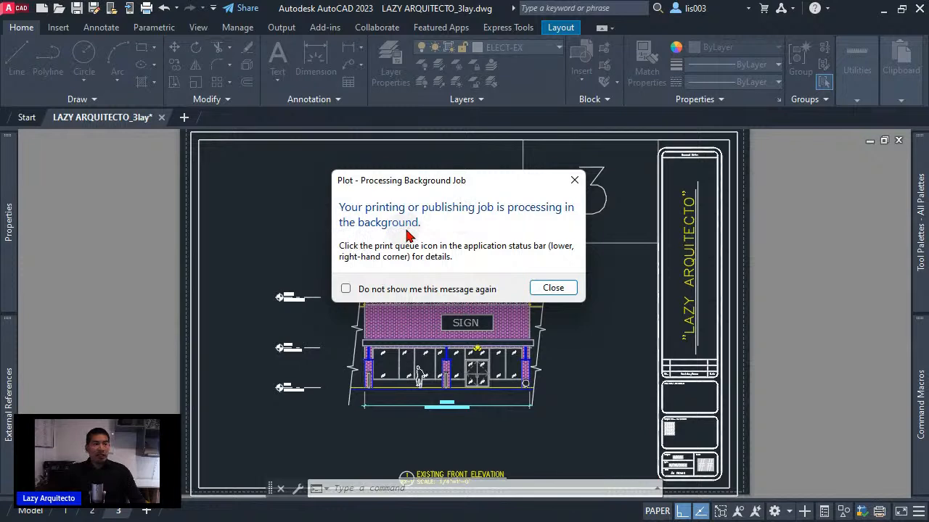
pyautogui.click(345, 289)
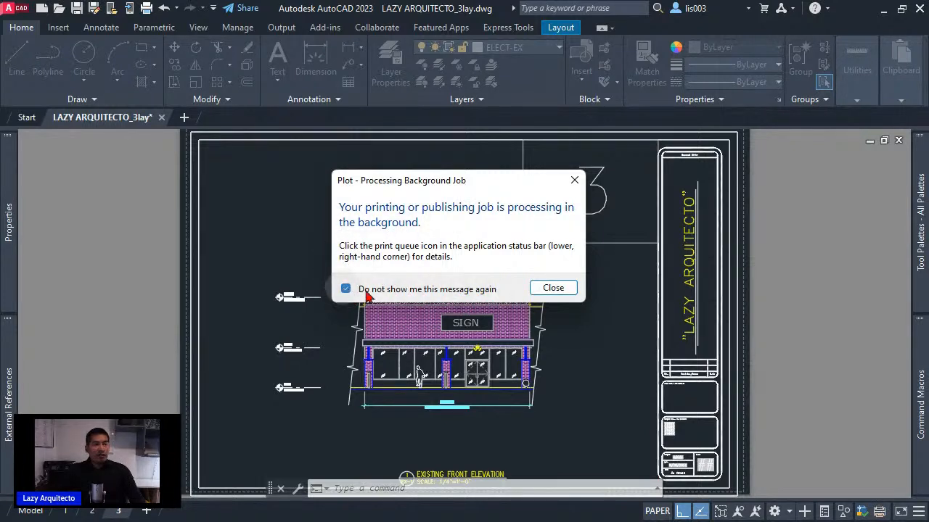
pyautogui.click(546, 294)
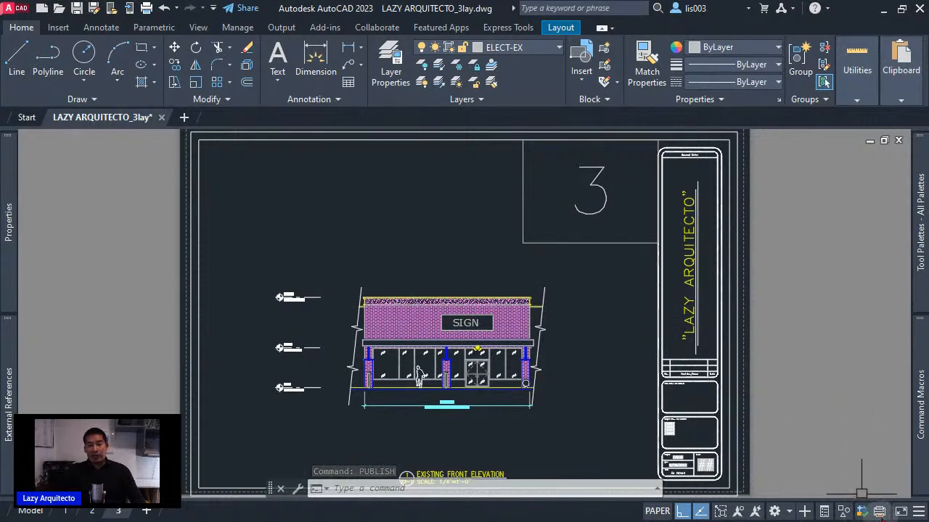
# Switch to File Explorer and open the PDF folder inside 02 DWG.
pyautogui.moveTo(880, 513)
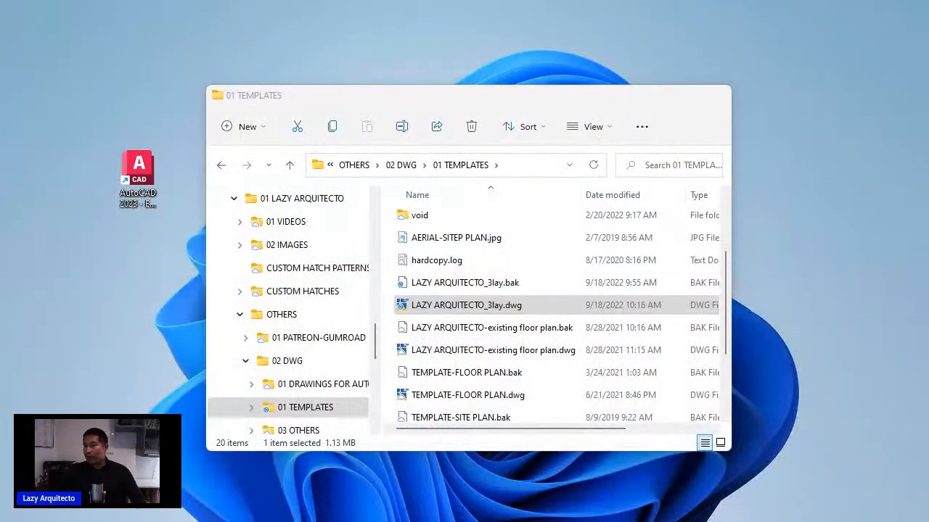
pyautogui.hotkey('alt', 'F4')
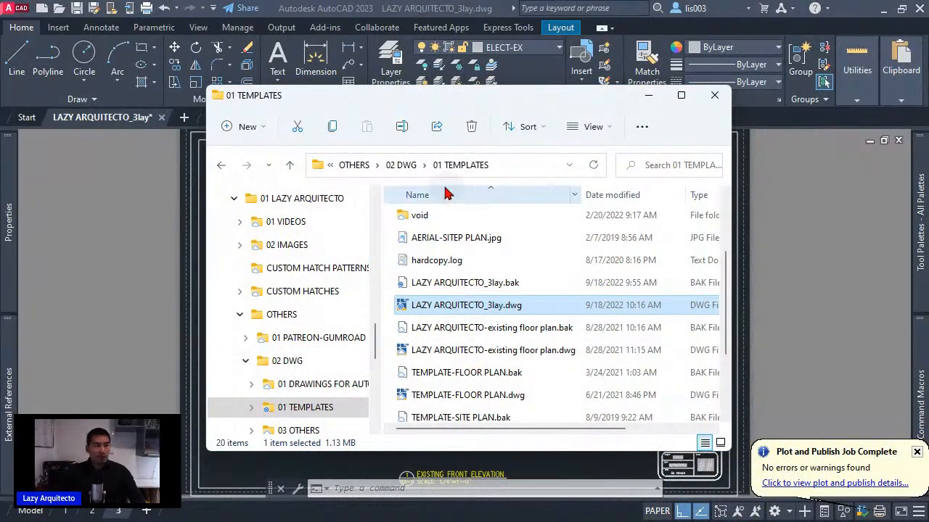
pyautogui.scroll(-2, 490, 279)
pyautogui.scroll(4, 501, 290)
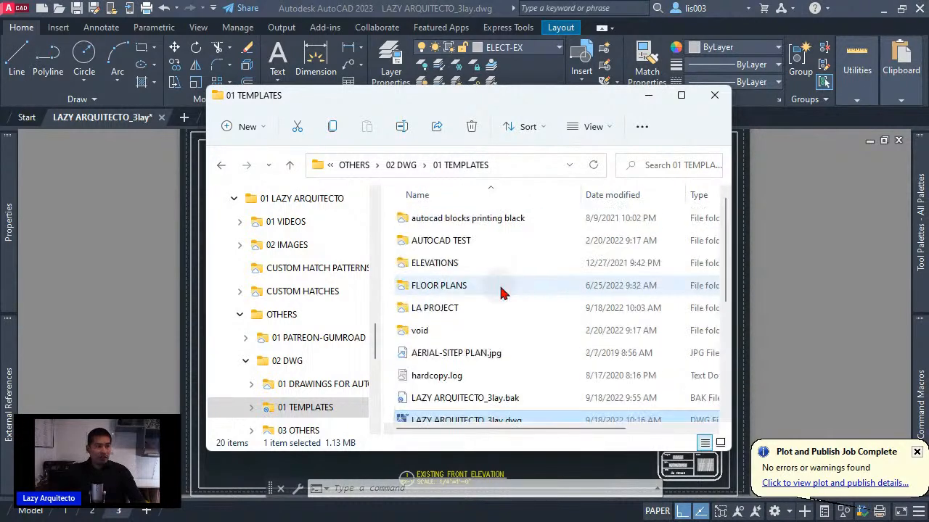
pyautogui.click(408, 172)
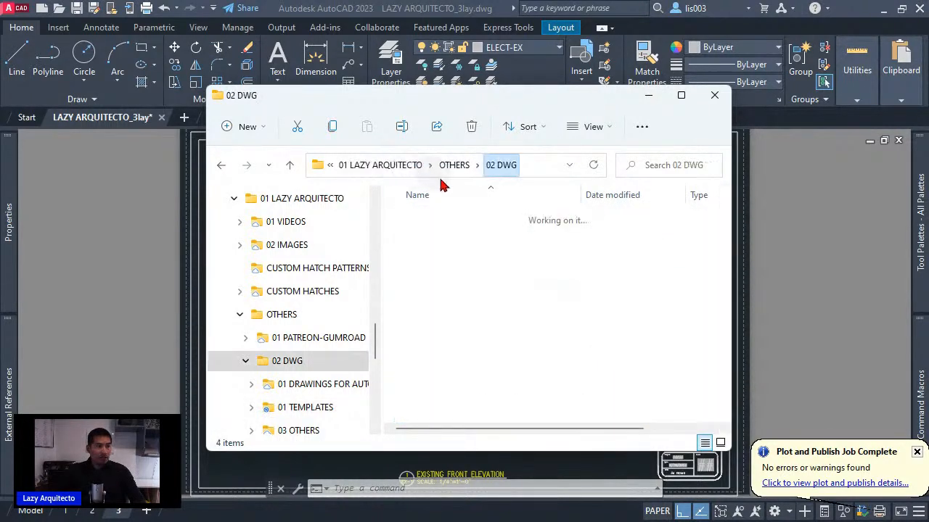
pyautogui.click(443, 288)
pyautogui.doubleClick(443, 288)
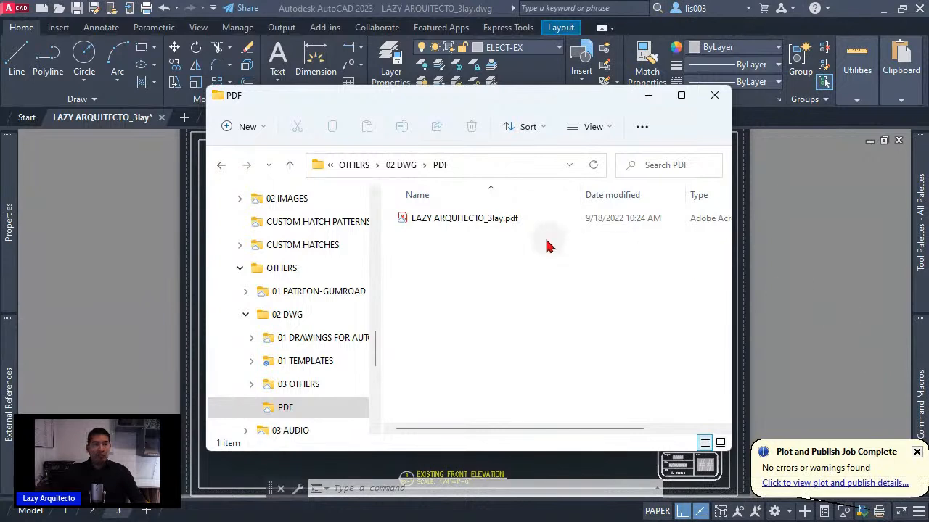
# Open LAZY ARQUITECTO_3lay.pdf in Adobe Acrobat and view its second page with the comment tools closed.
pyautogui.click(454, 226)
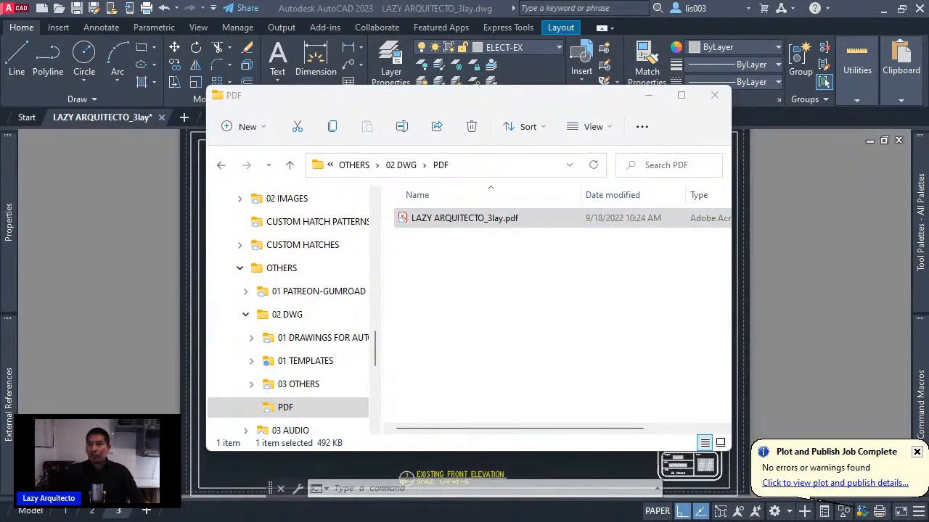
pyautogui.moveTo(338, 204); pyautogui.dragTo(322, 8)
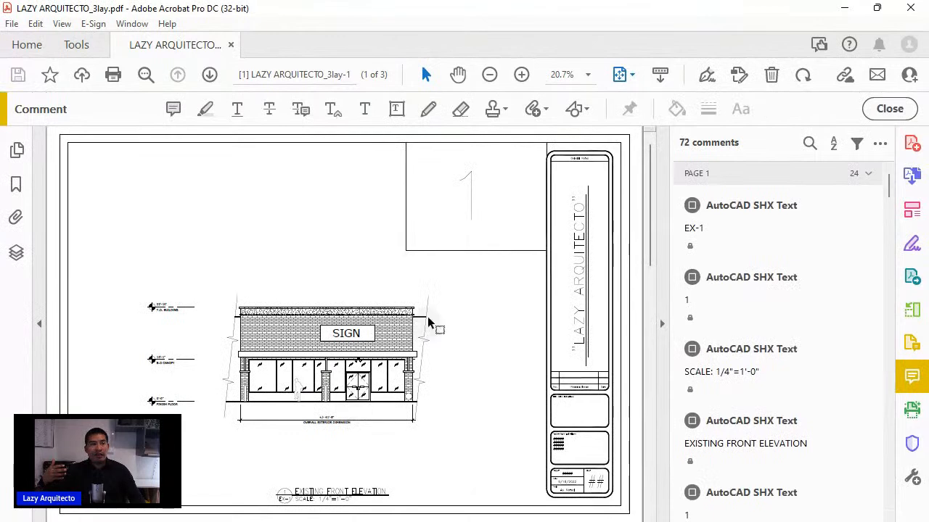
pyautogui.click(899, 108)
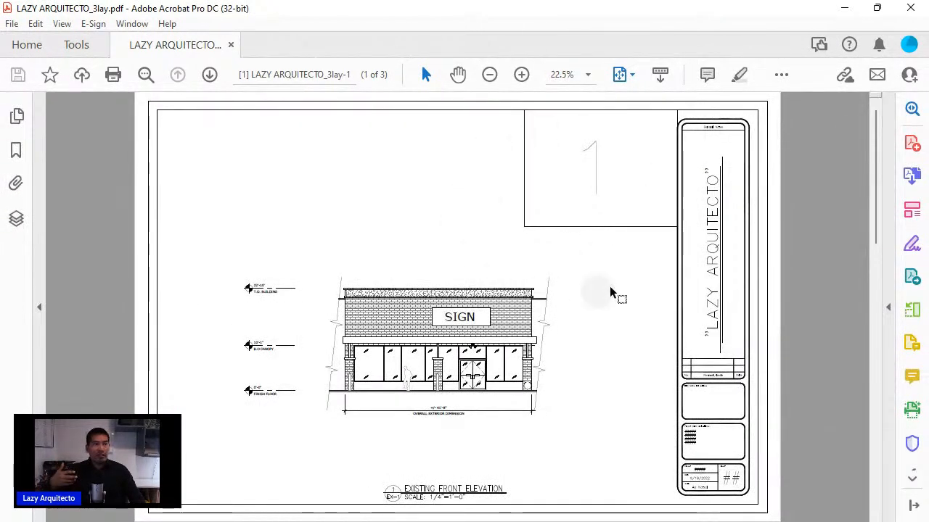
pyautogui.scroll(-1, 471, 219)
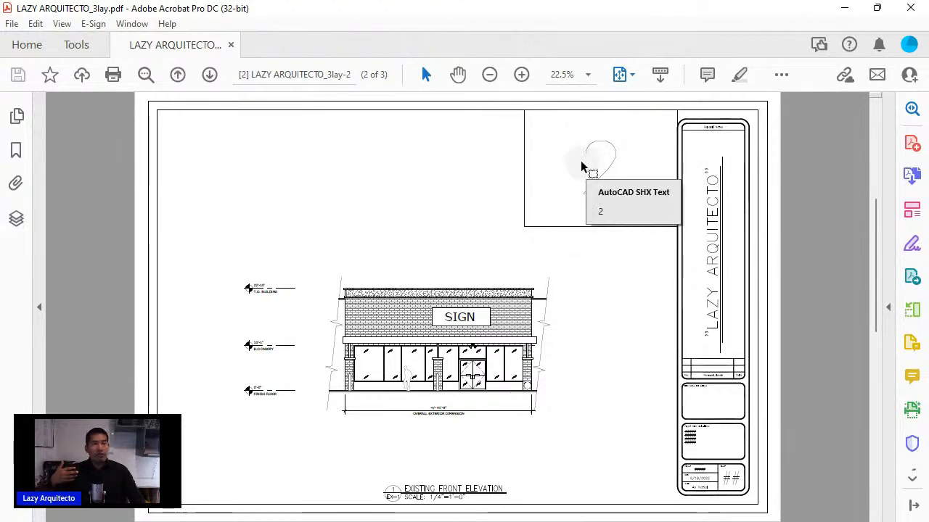
# View the third page of the PDF, and move the Acrobat and File Explorer windows away from the AutoCAD drawing.
pyautogui.scroll(-1, 464, 230)
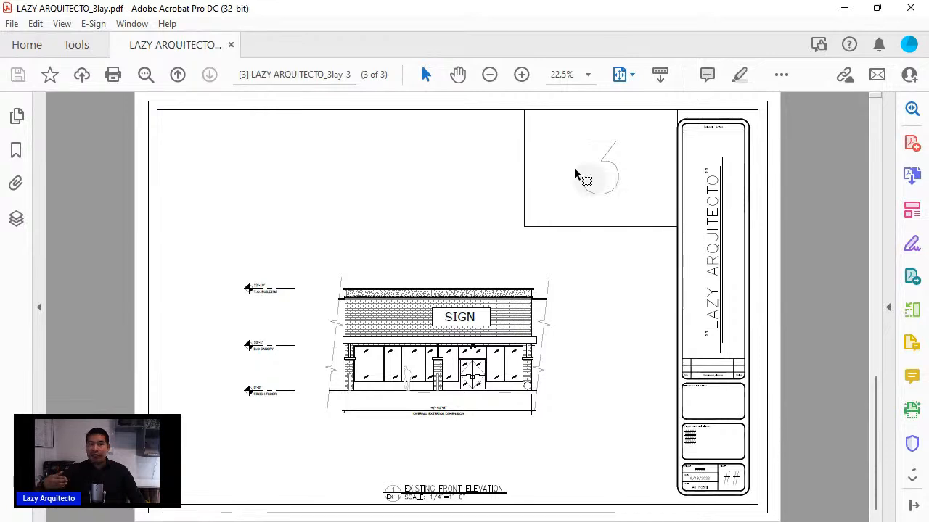
pyautogui.moveTo(406, 17); pyautogui.dragTo(928, 93)
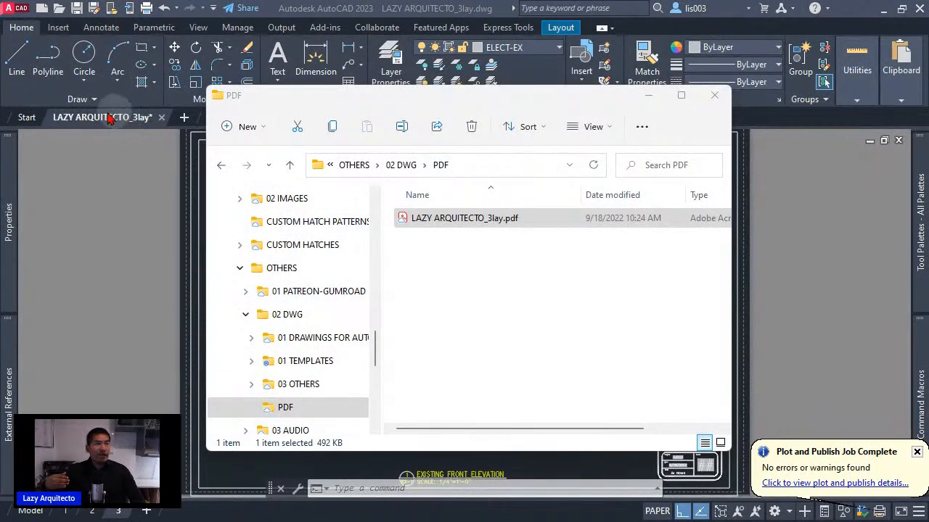
pyautogui.moveTo(591, 101); pyautogui.dragTo(928, 94)
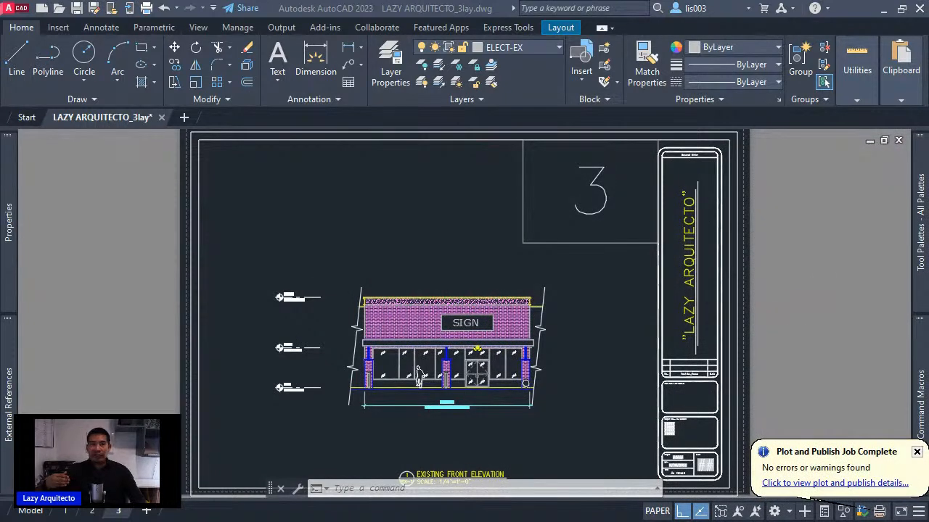
# Close the LAZY ARQUITECTO_3lay drawing in AutoCAD and save its changes.
pyautogui.click(602, 287)
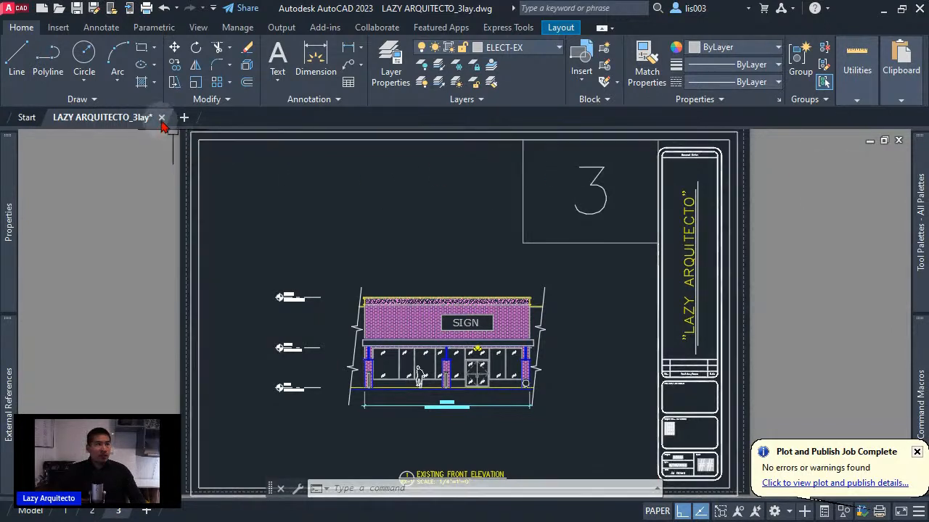
pyautogui.moveTo(163, 124)
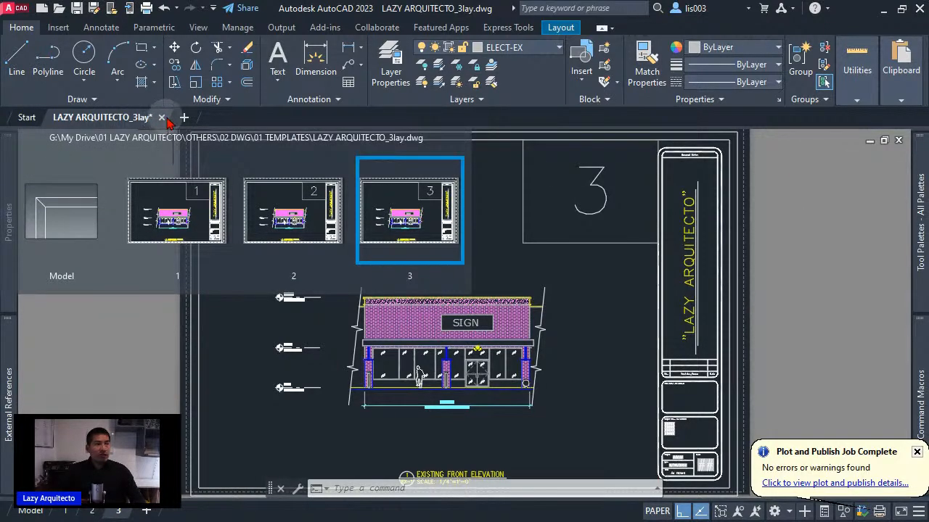
pyautogui.click(161, 117)
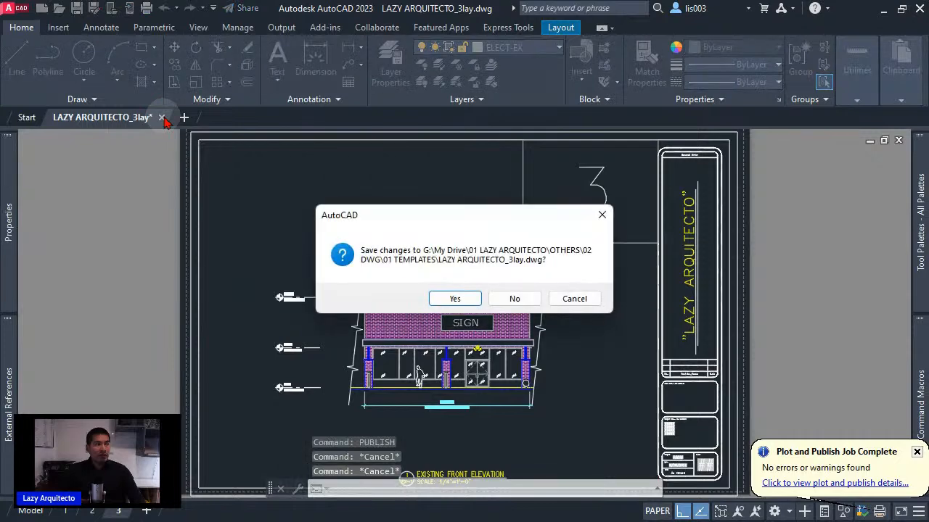
pyautogui.click(454, 305)
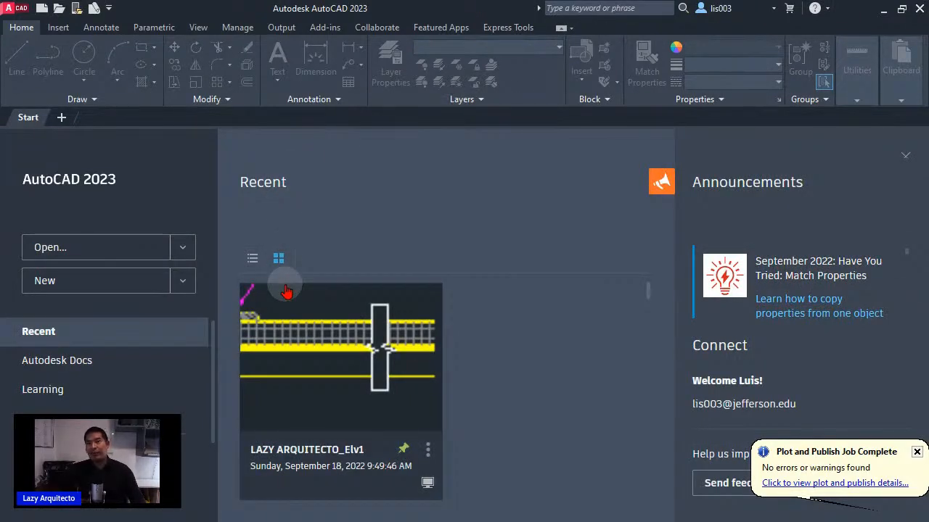
pyautogui.click(287, 291)
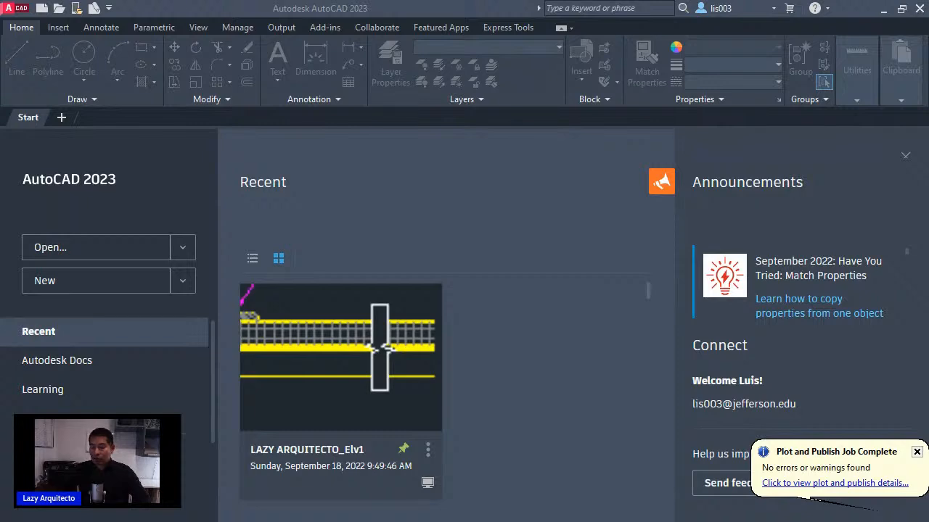
# Switch to File Explorer and open LAZY ARQUITECTO_dwgA.dwg from the LA PROJECT folder inside 01 TEMPLATES.
pyautogui.moveTo(928, 268); pyautogui.dragTo(465, 1)
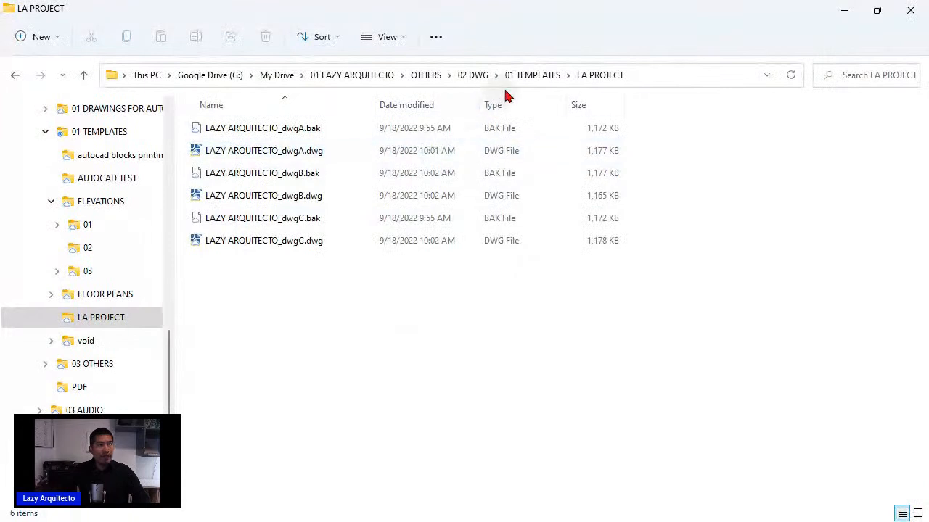
pyautogui.click(532, 75)
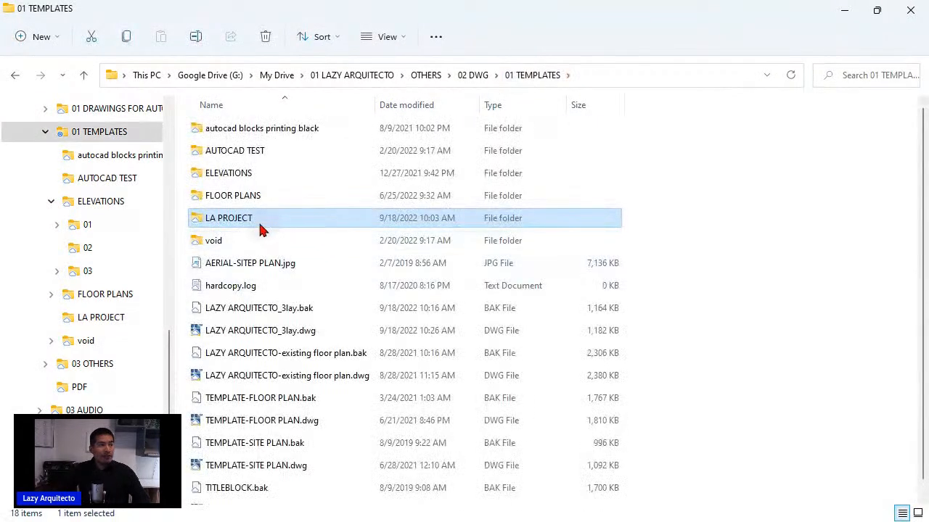
pyautogui.doubleClick(227, 220)
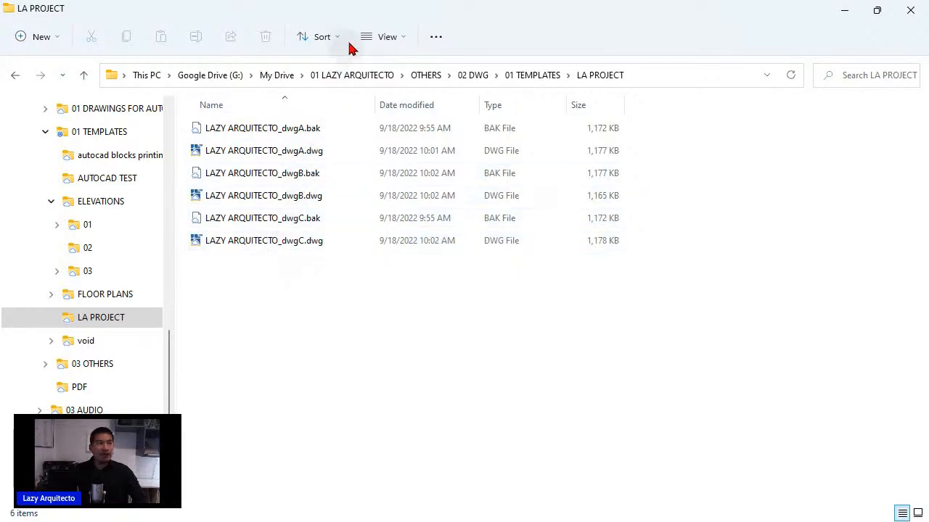
pyautogui.moveTo(362, 9); pyautogui.dragTo(449, 66)
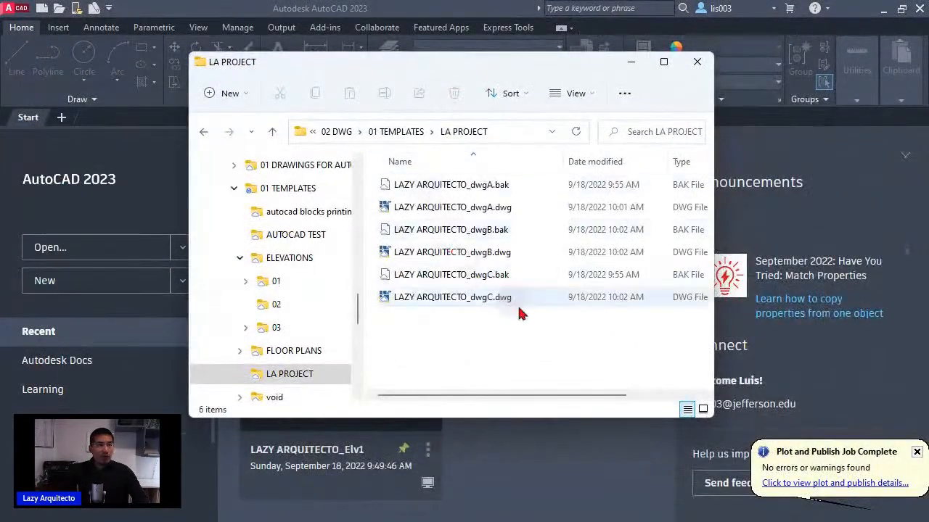
pyautogui.doubleClick(476, 210)
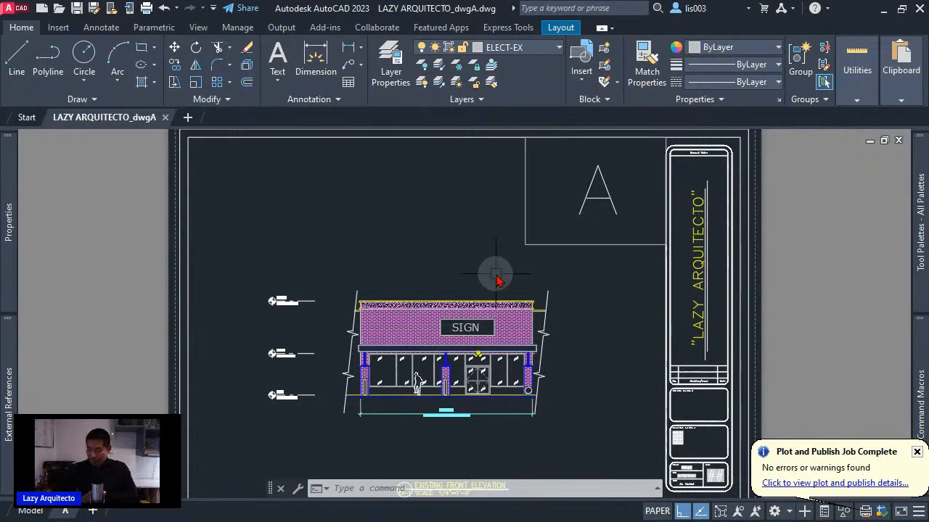
# Start the Publish command, select the LAZY ARQUITECTO_dwgA-A sheet, and check the other drawings in the LA PROJECT folder.
pyautogui.write('publi')
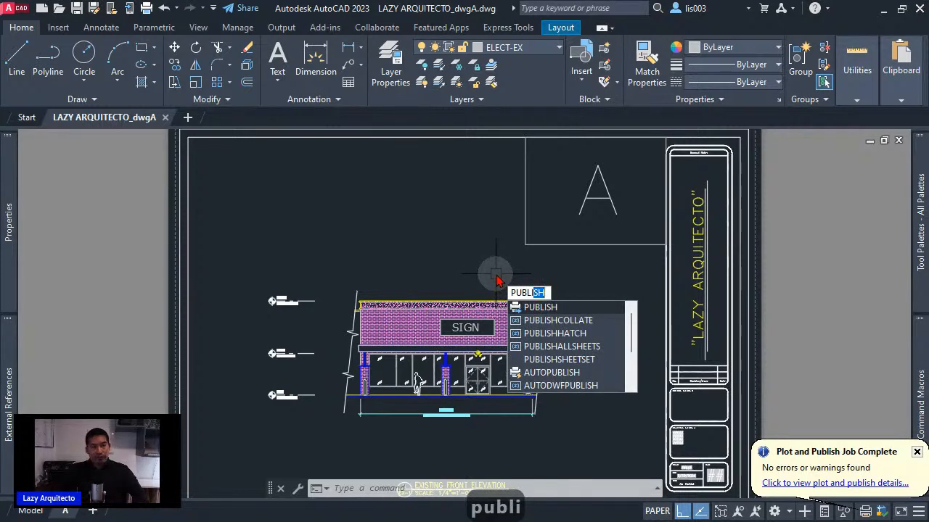
pyautogui.press('Return')
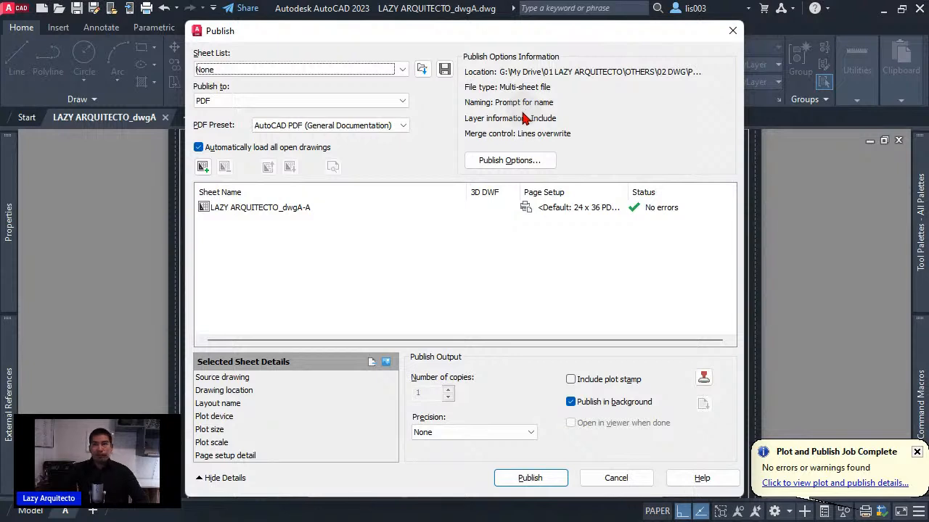
pyautogui.click(279, 210)
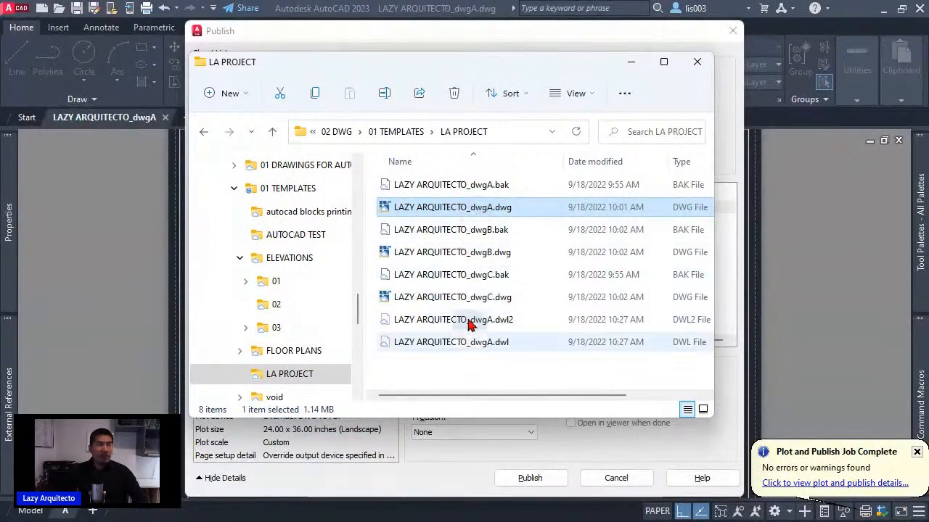
pyautogui.click(462, 299)
pyautogui.moveTo(458, 66); pyautogui.dragTo(928, 130)
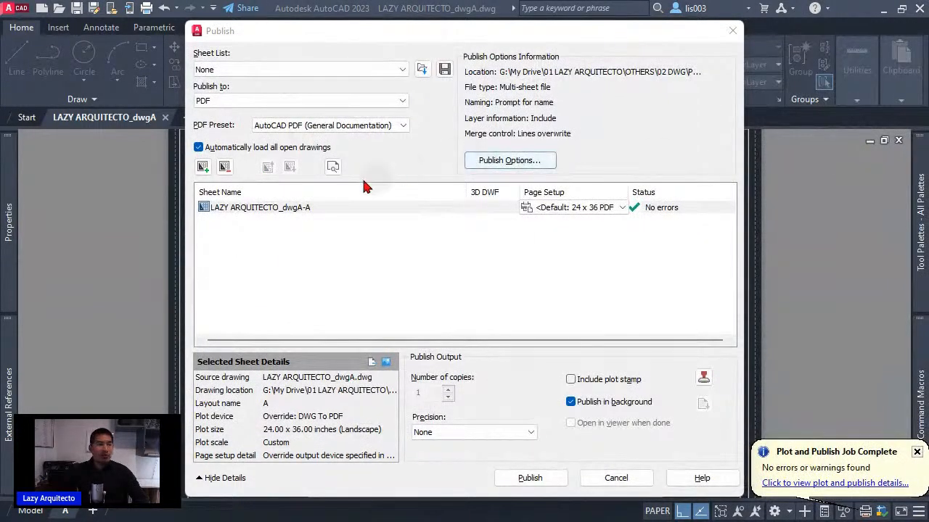
# Start adding sheets to the publish list and browse to the LA PROJECT folder inside 02 DWG, 01 TEMPLATES.
pyautogui.click(204, 167)
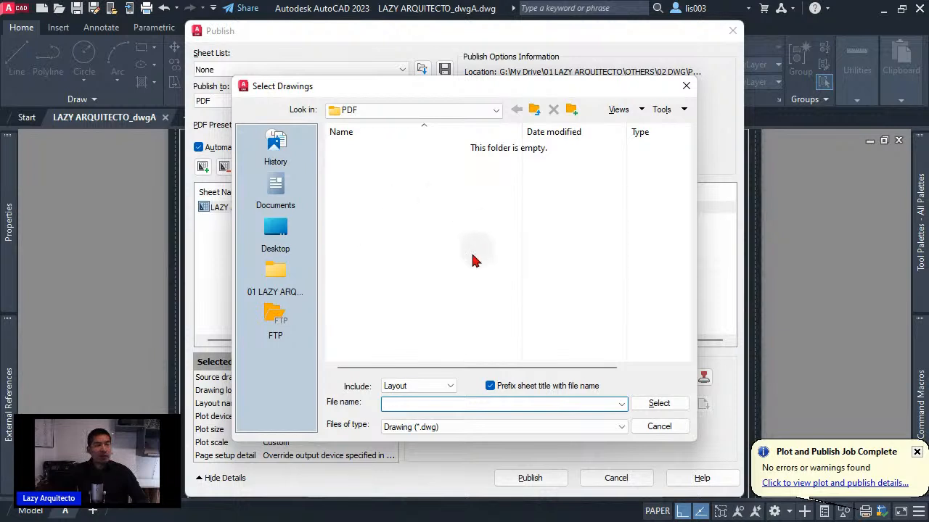
pyautogui.click(491, 110)
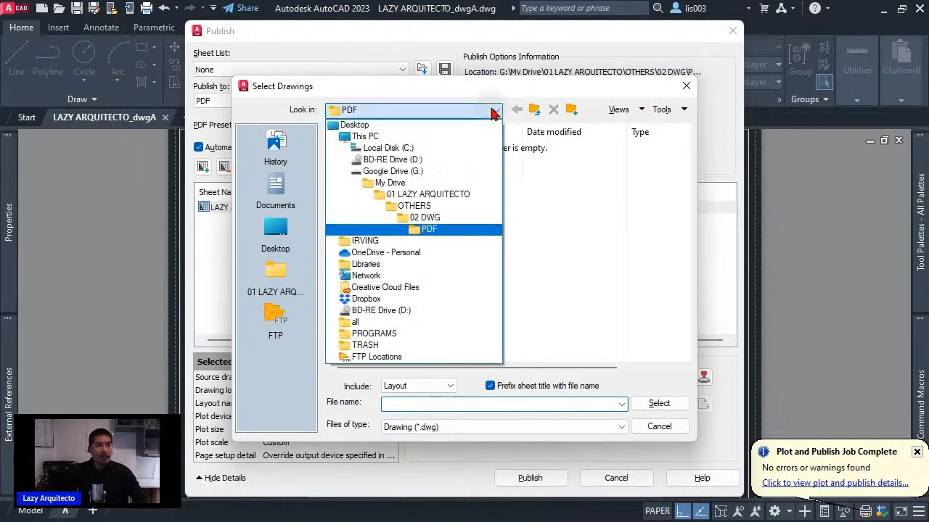
pyautogui.click(441, 219)
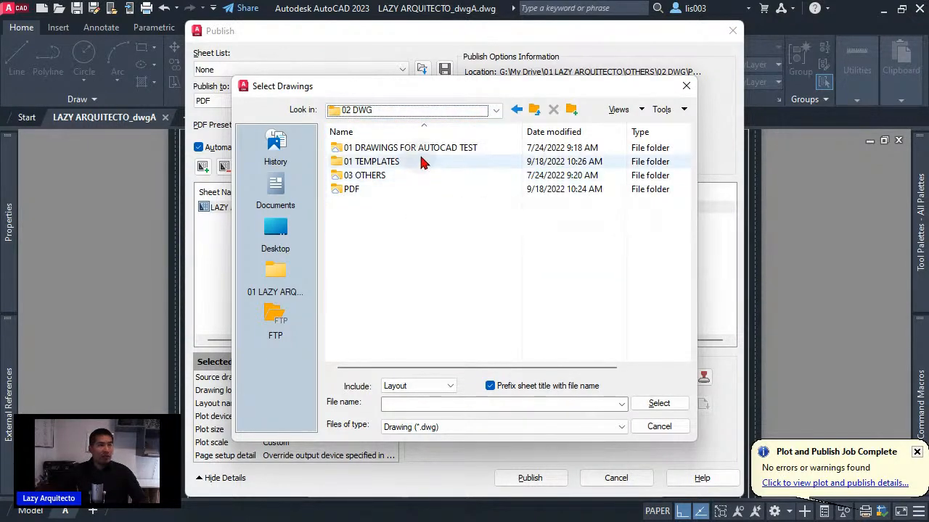
pyautogui.doubleClick(411, 162)
pyautogui.doubleClick(392, 203)
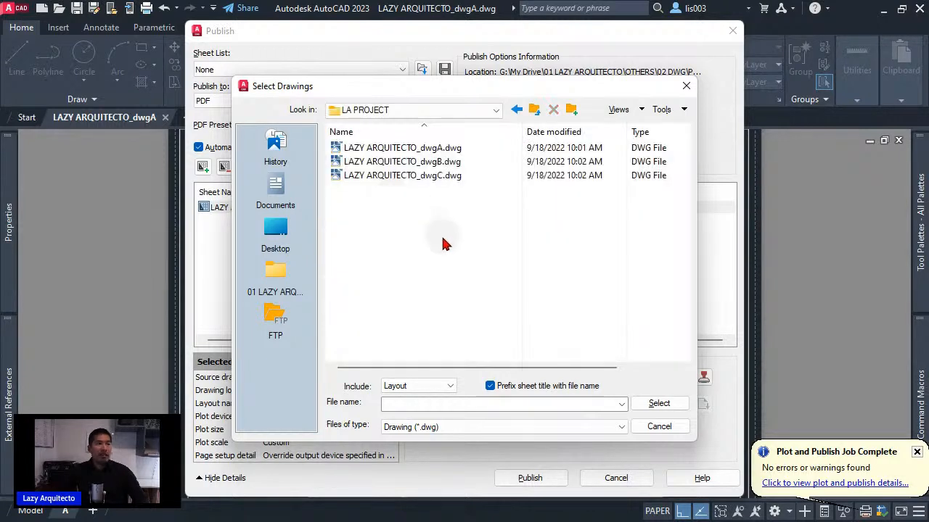
# Add LAZY ARQUITECTO_dwgB.dwg and LAZY ARQUITECTO_dwgC.dwg to the publish list, sort the sheets by name, and clear the sheet selection.
pyautogui.click(435, 162)
pyautogui.click(426, 177)
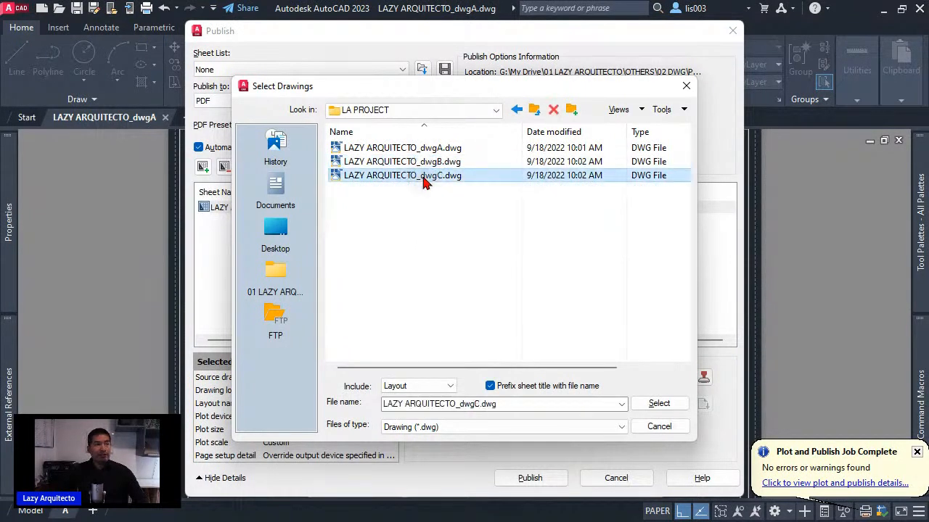
pyautogui.click(428, 163)
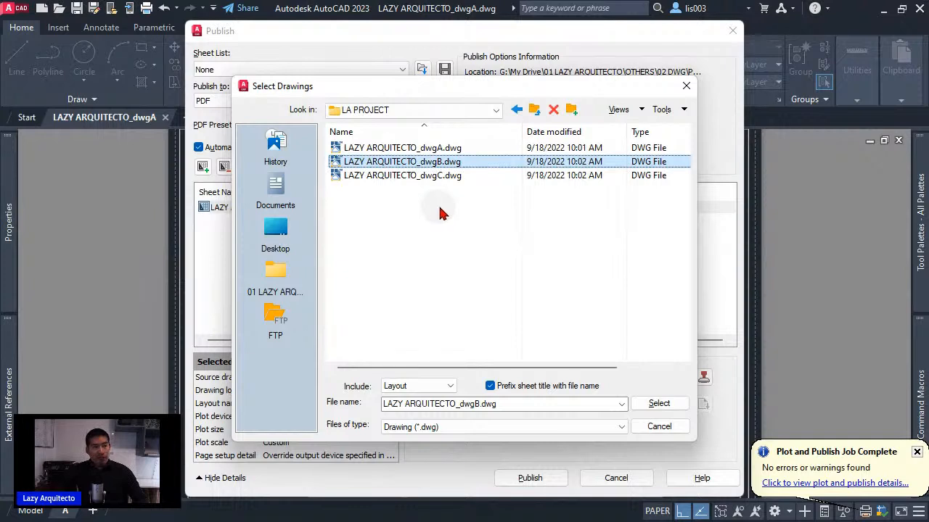
pyautogui.keyDown('ctrl'); pyautogui.click(420, 180); pyautogui.keyUp('ctrl')
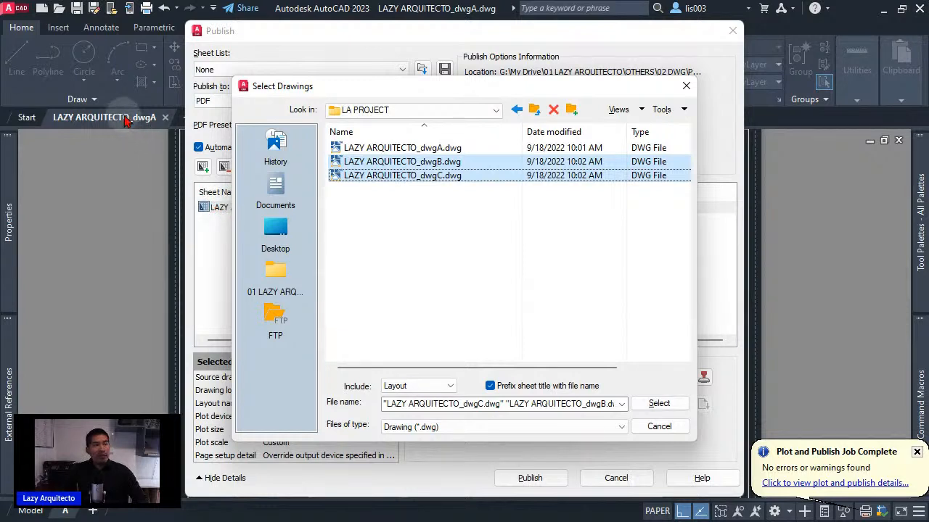
pyautogui.click(659, 405)
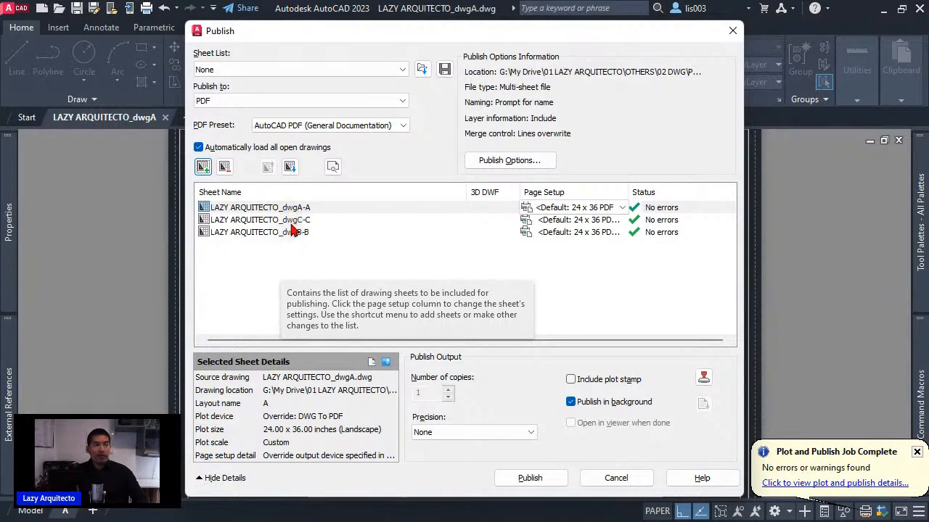
pyautogui.click(234, 194)
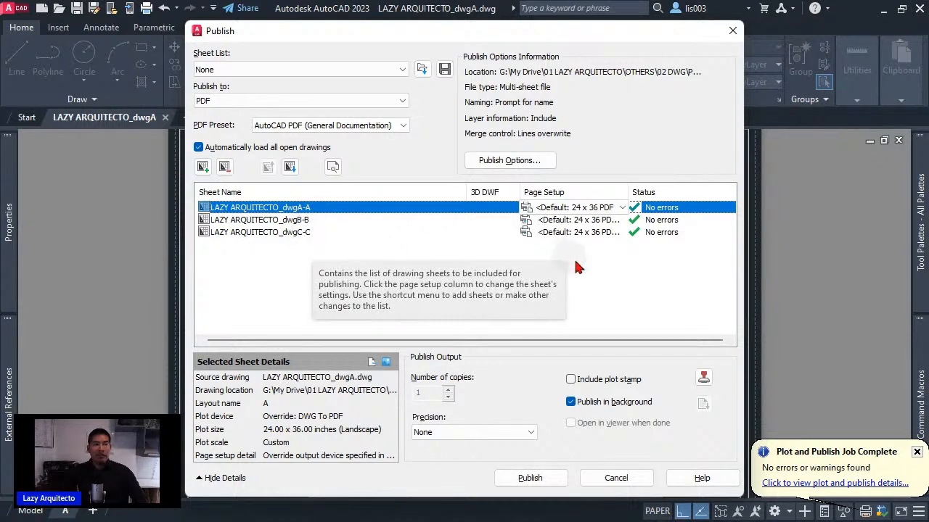
pyautogui.click(244, 273)
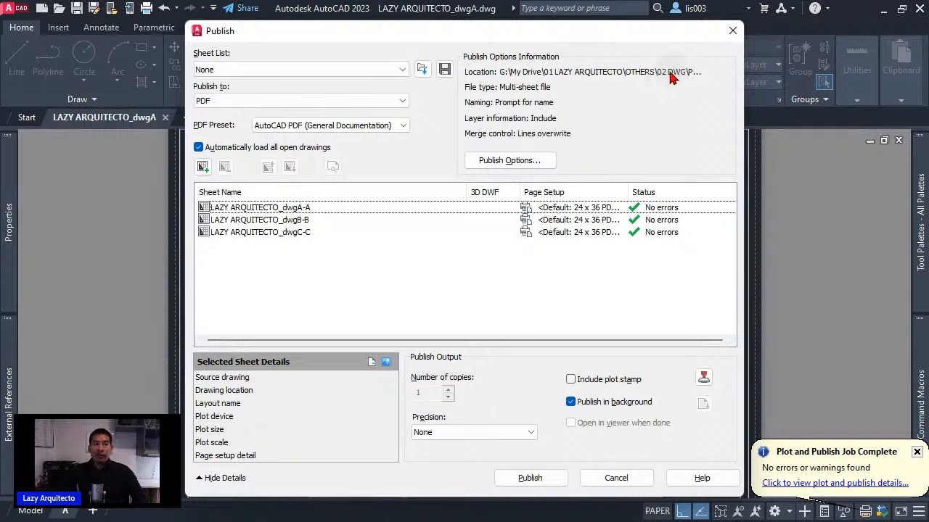
# Choose the PDF folder in 02 DWG as the output location in the PDF publish options.
pyautogui.click(511, 160)
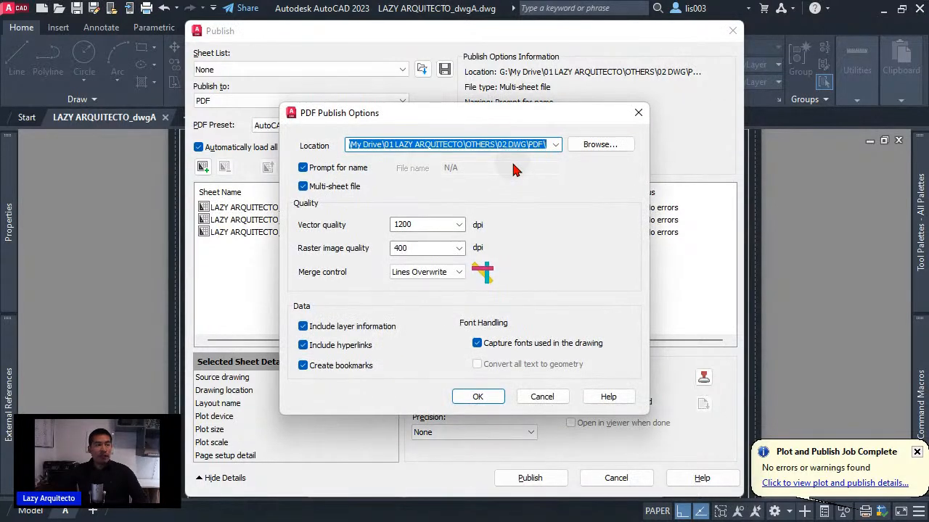
pyautogui.click(599, 145)
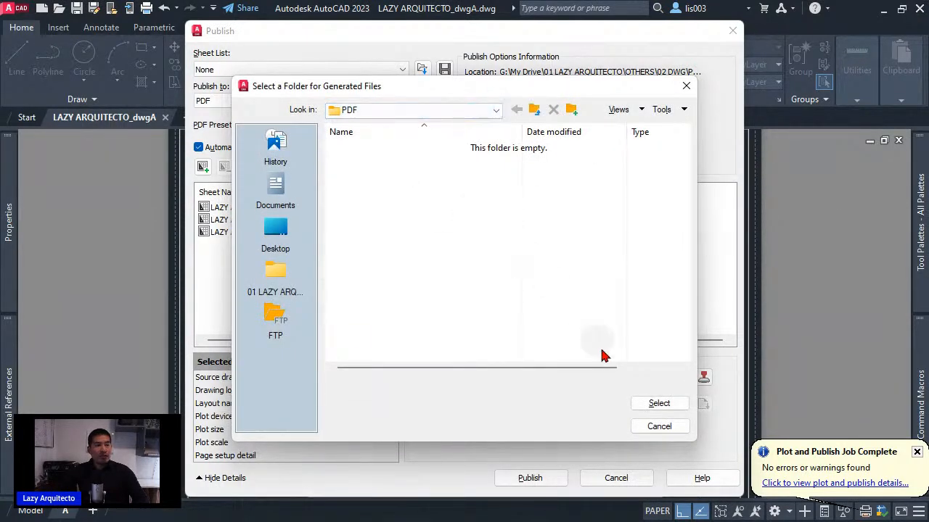
pyautogui.click(667, 408)
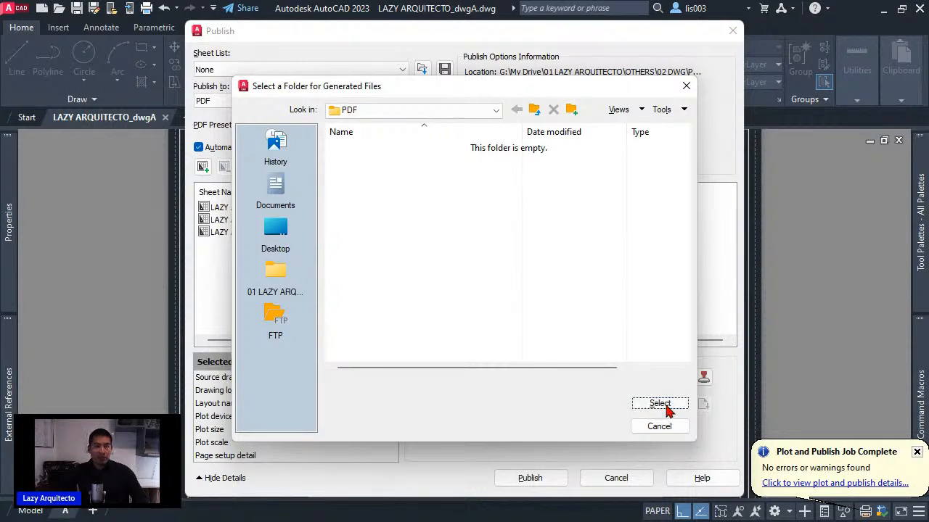
pyautogui.click(668, 408)
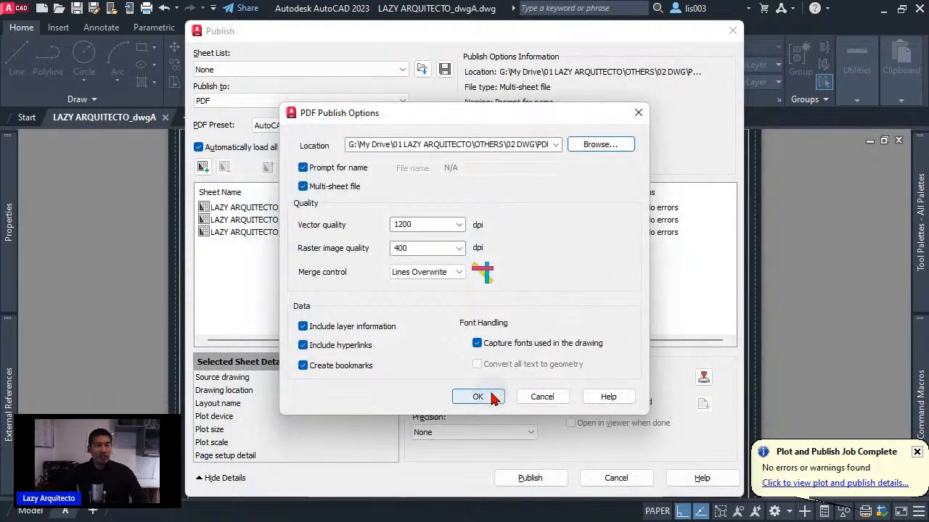
pyautogui.click(478, 397)
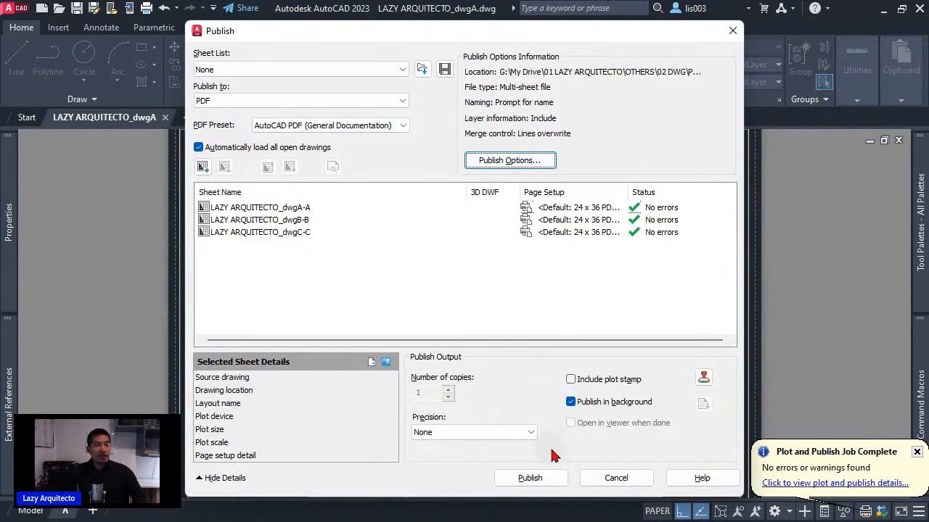
# Publish the three listed sheets to the PDF folder as LAZY ARQUITECTO_DWGABC.pdf.
pyautogui.click(553, 478)
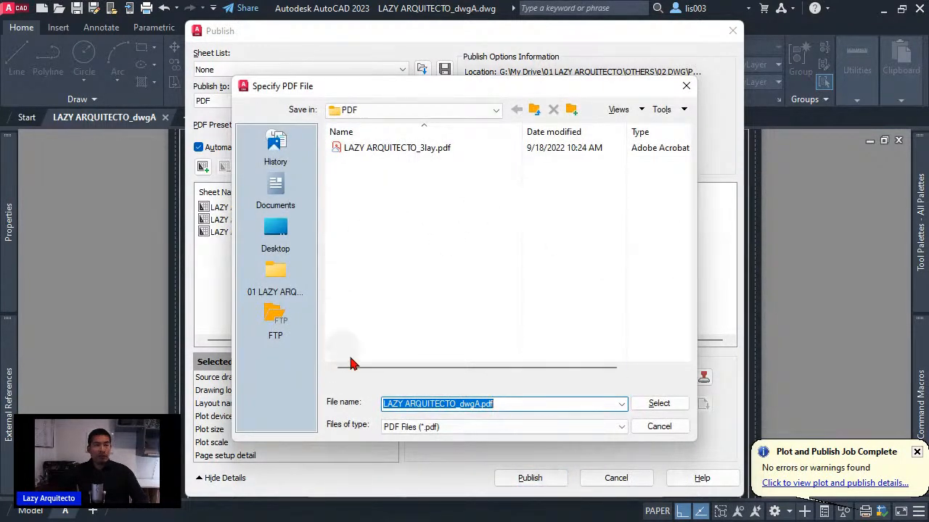
pyautogui.click(480, 405)
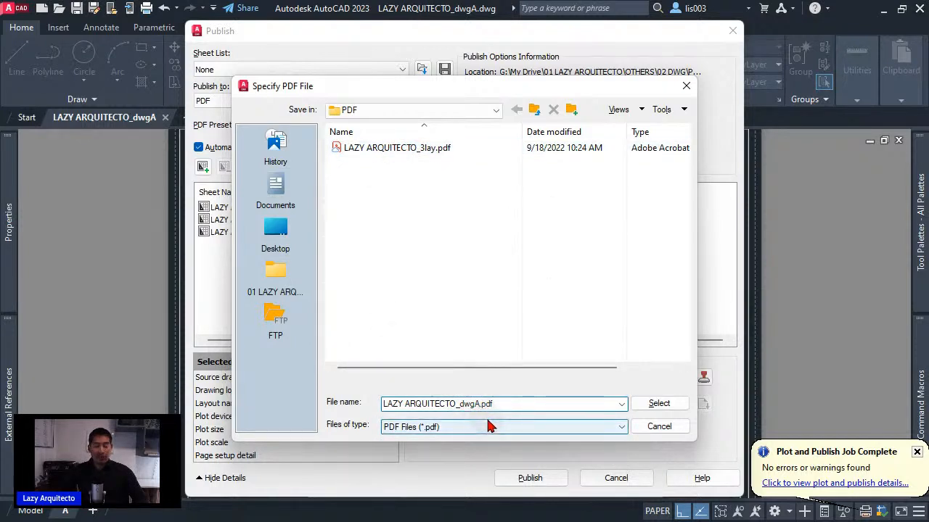
pyautogui.press('BackSpace')
pyautogui.press('BackSpace')
pyautogui.press('BackSpace')
pyautogui.press('BackSpace')
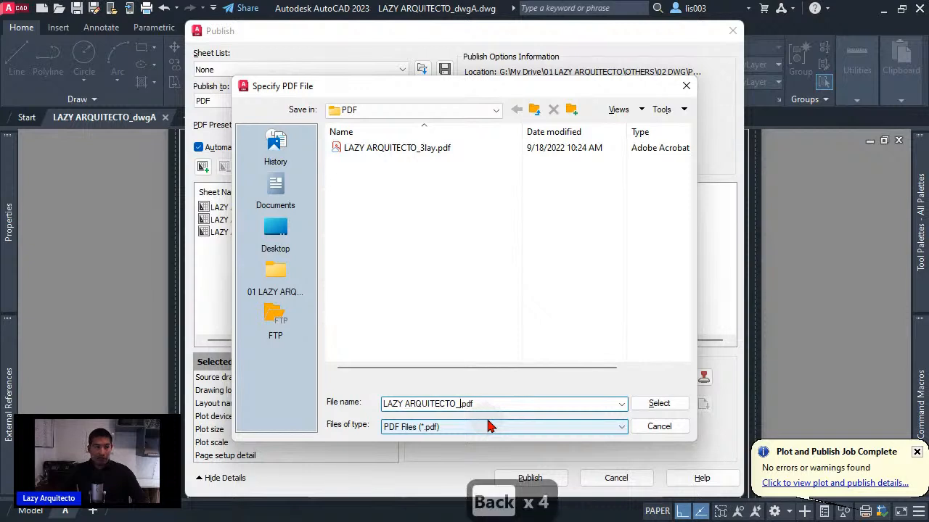
pyautogui.write('DWF')
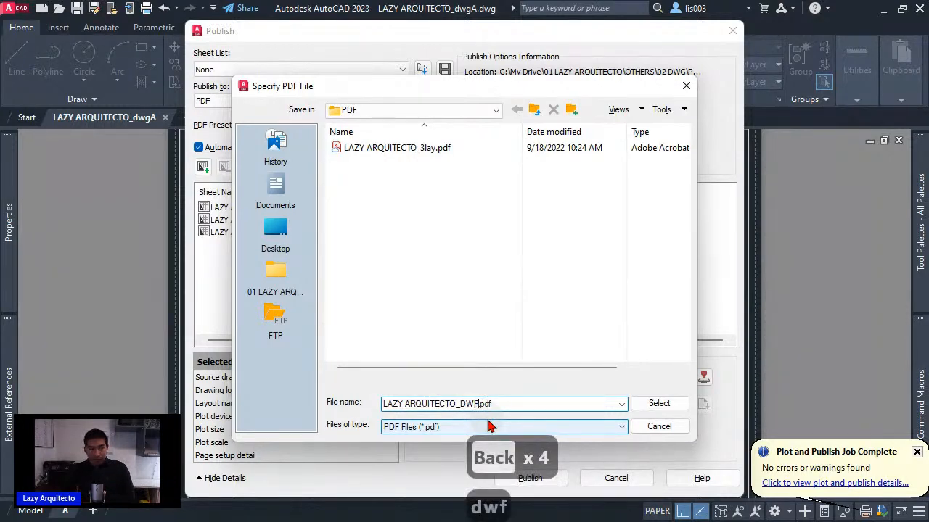
pyautogui.press('BackSpace')
pyautogui.write('GA')
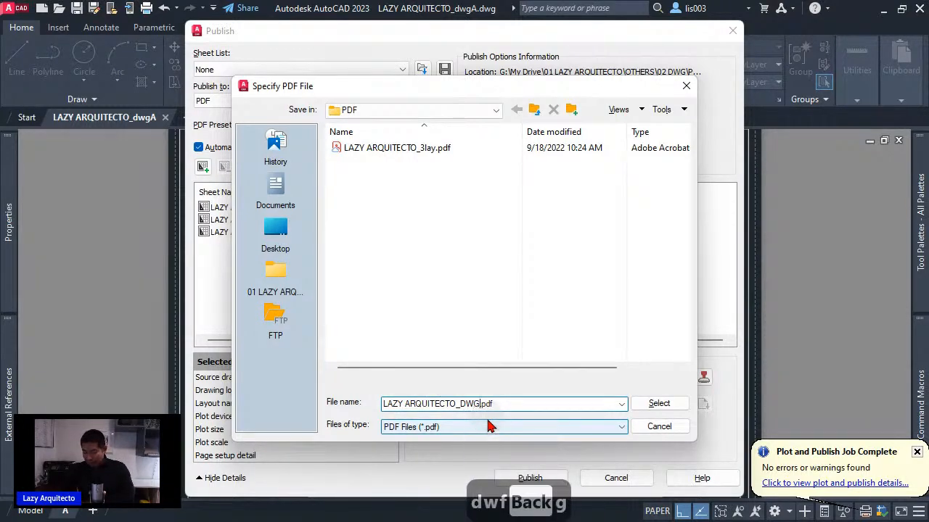
pyautogui.write('BC')
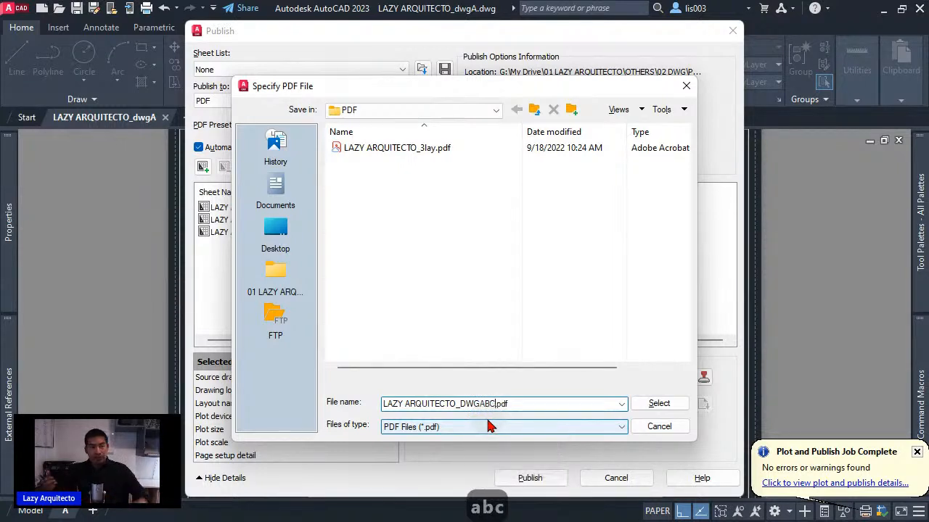
pyautogui.click(652, 411)
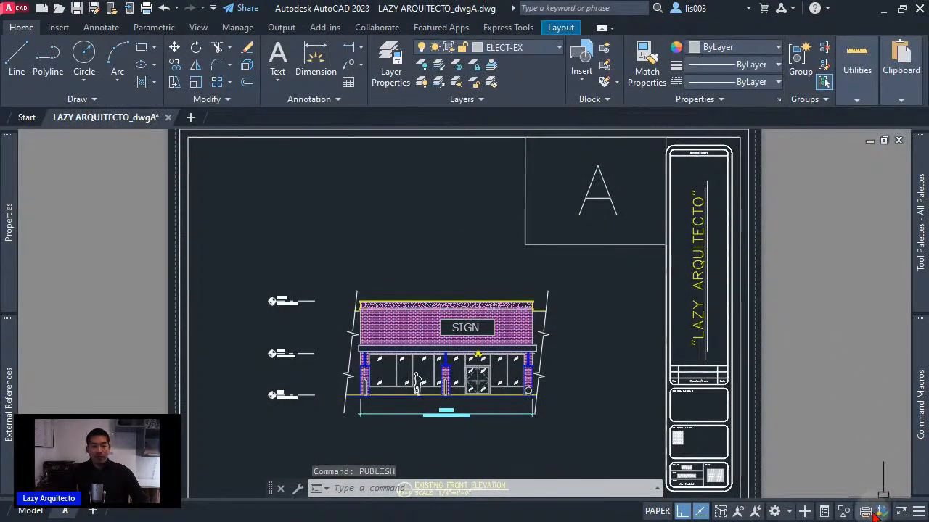
pyautogui.moveTo(868, 512)
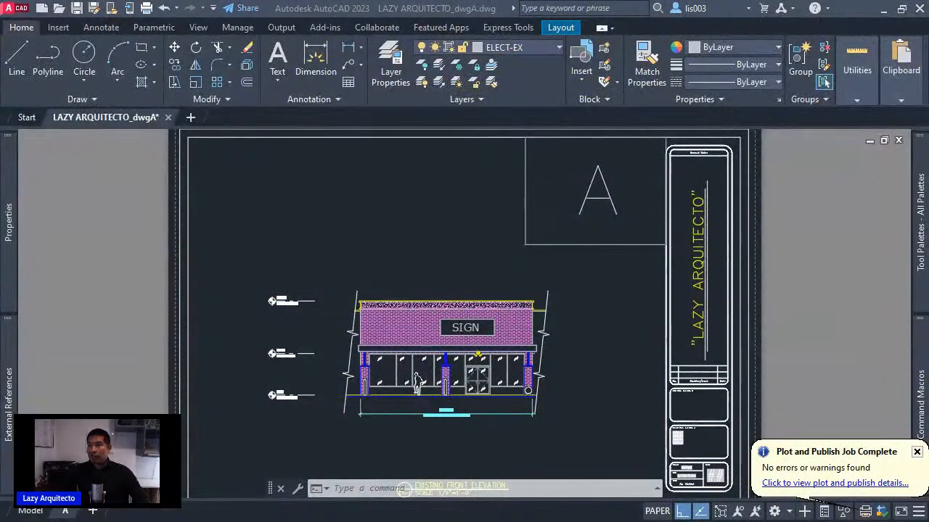
# Switch to the PDF folder in File Explorer and open LAZY ARQUITECTO_DWGABC.pdf in Adobe Acrobat.
pyautogui.moveTo(551, 311); pyautogui.dragTo(446, 118)
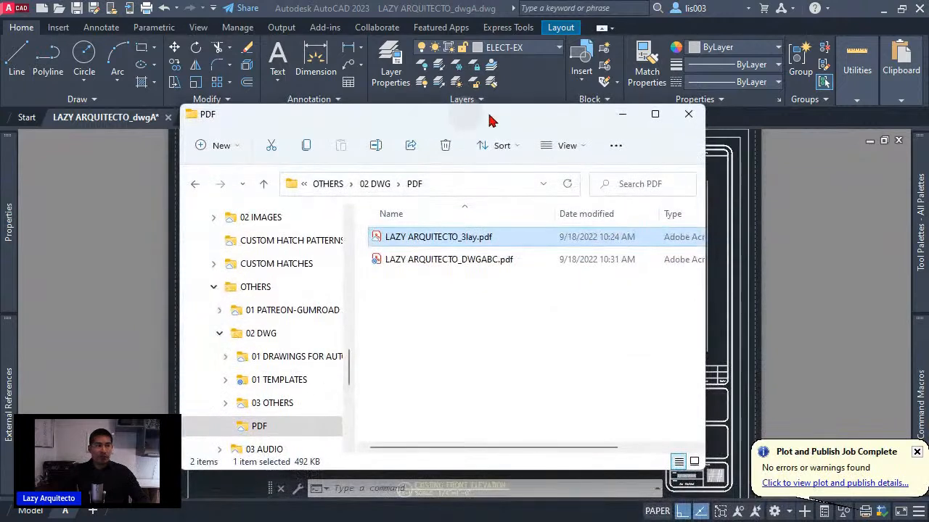
pyautogui.click(417, 267)
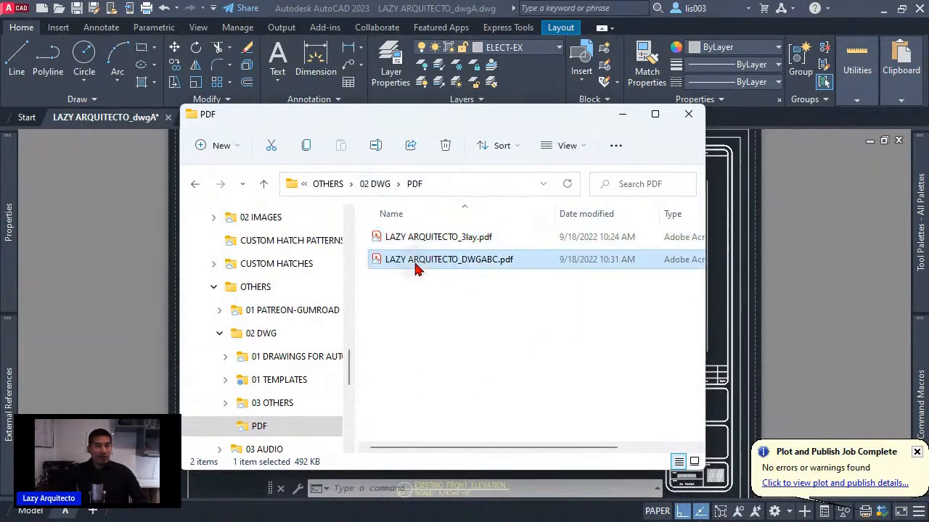
pyautogui.doubleClick(476, 265)
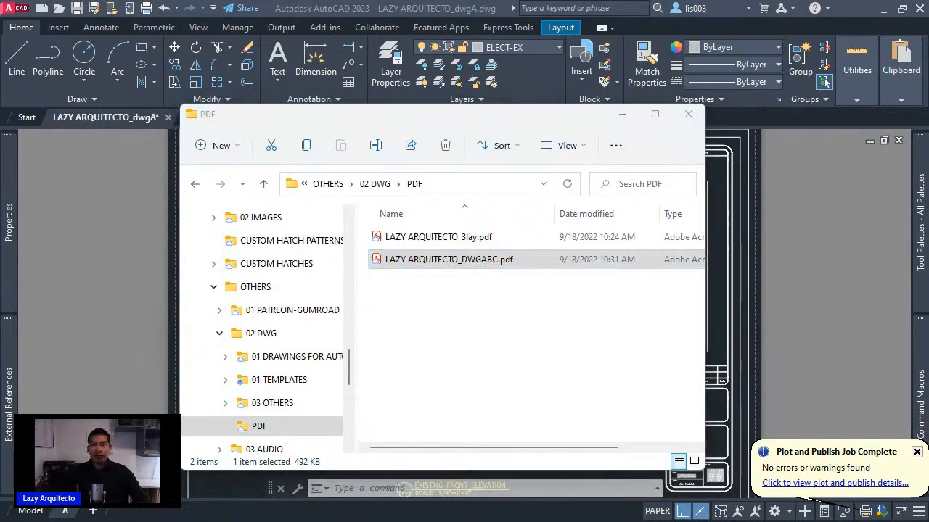
pyautogui.moveTo(928, 197); pyautogui.dragTo(232, 6)
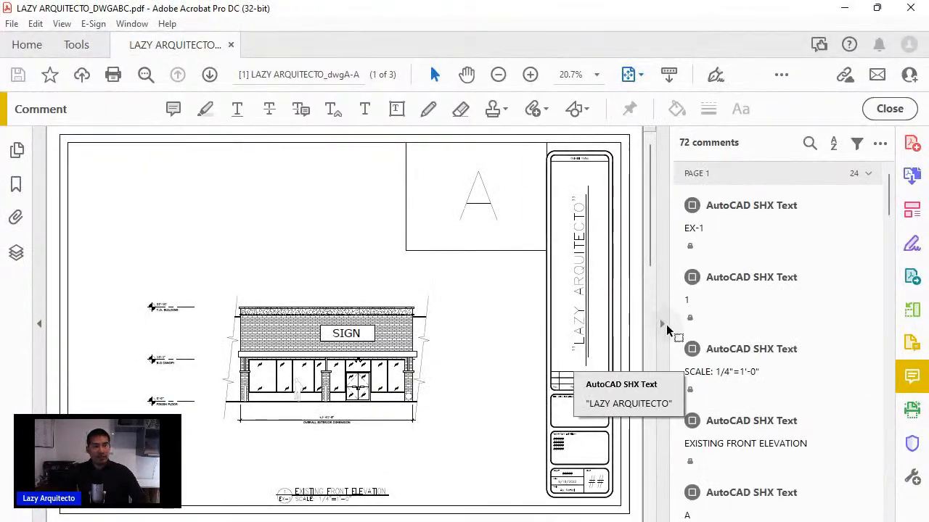
# Hide the comments list, check all pages of the published PDF, and move the PDF and folder windows away from AutoCAD.
pyautogui.click(663, 326)
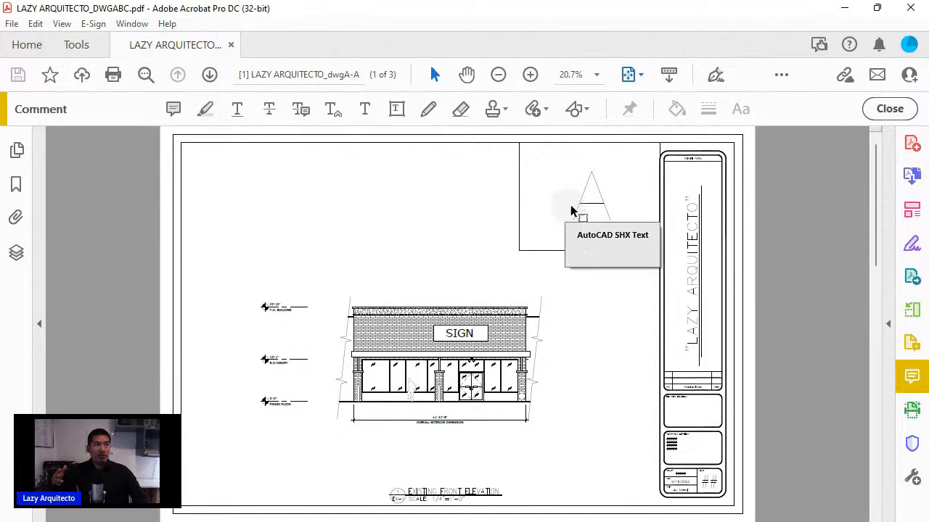
pyautogui.scroll(-1, 529, 306)
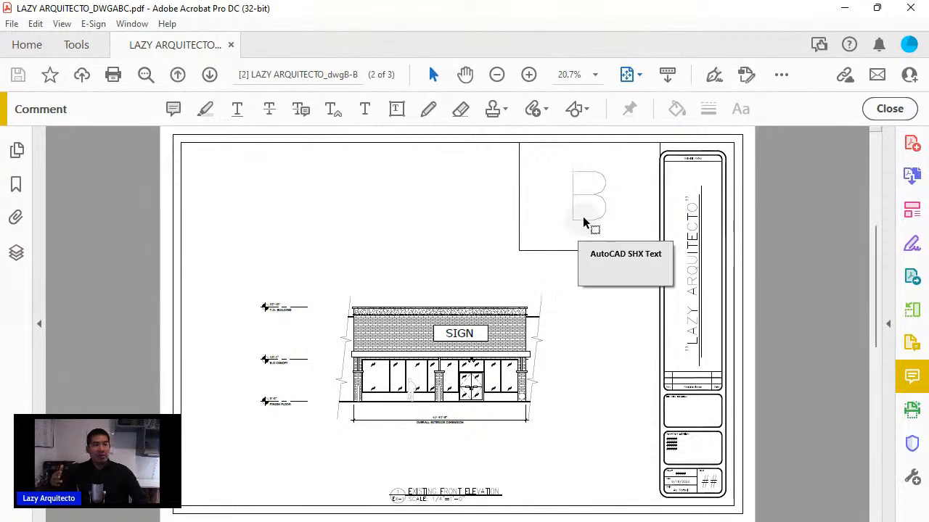
pyautogui.scroll(-1, 550, 354)
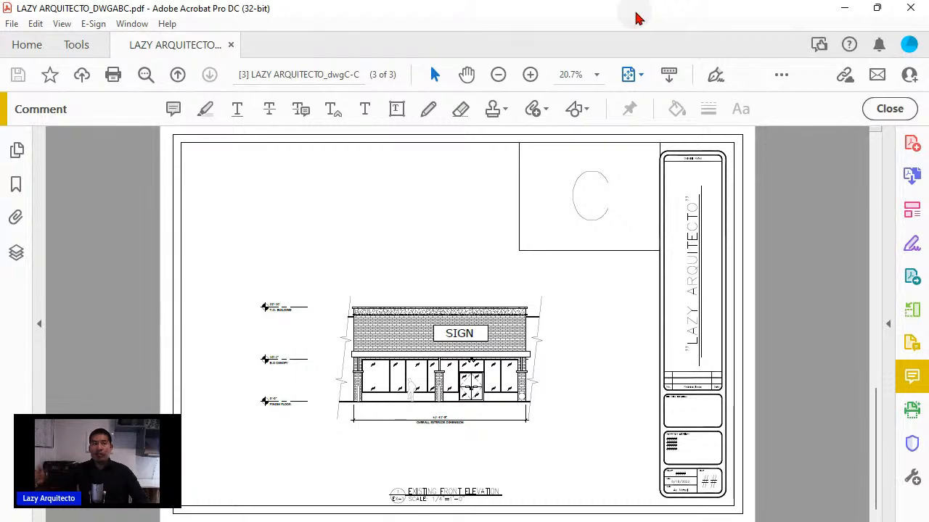
pyautogui.moveTo(636, 13); pyautogui.dragTo(928, 134)
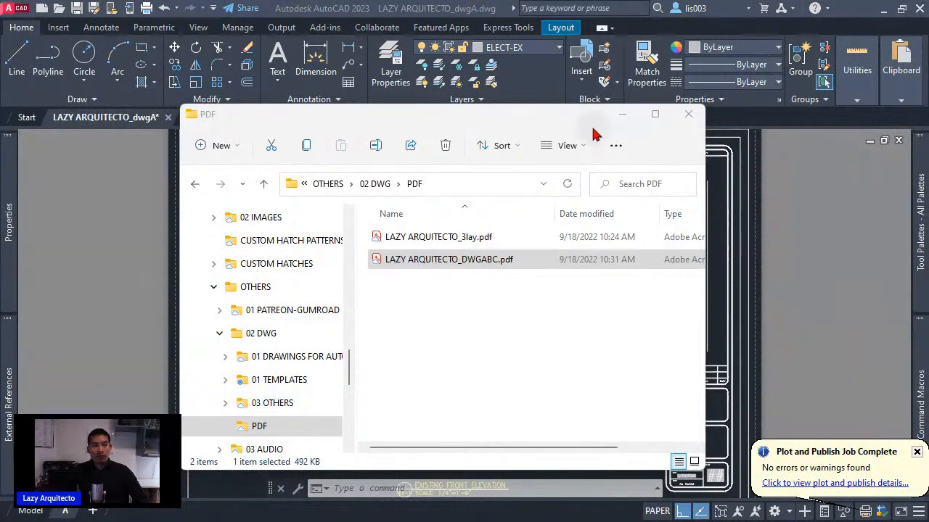
pyautogui.moveTo(574, 118); pyautogui.dragTo(928, 147)
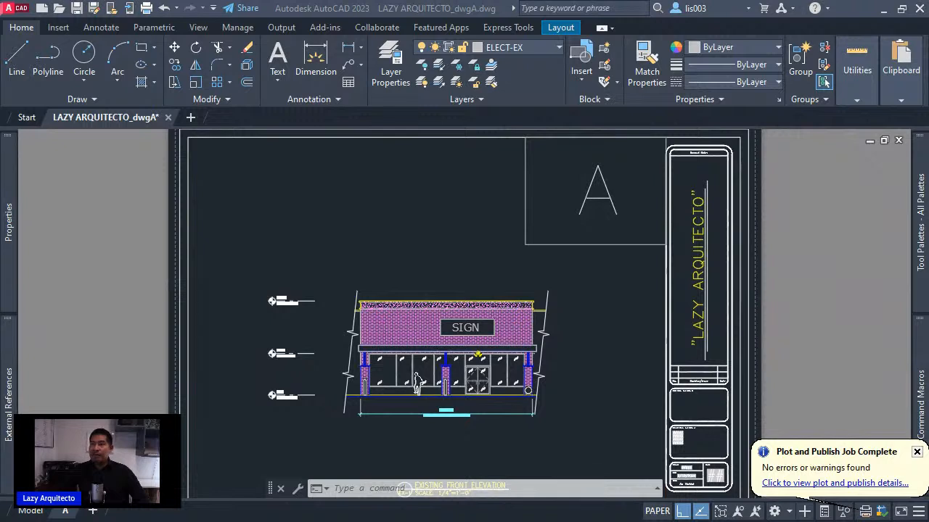
# Close the LAZY ARQUITECTO_dwgA drawing and save its changes.
pyautogui.click(783, 234)
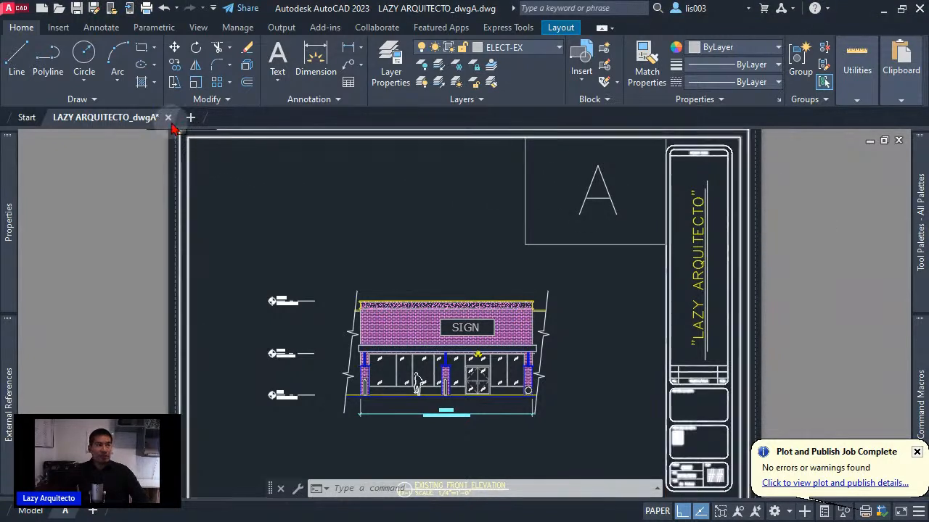
pyautogui.moveTo(173, 127)
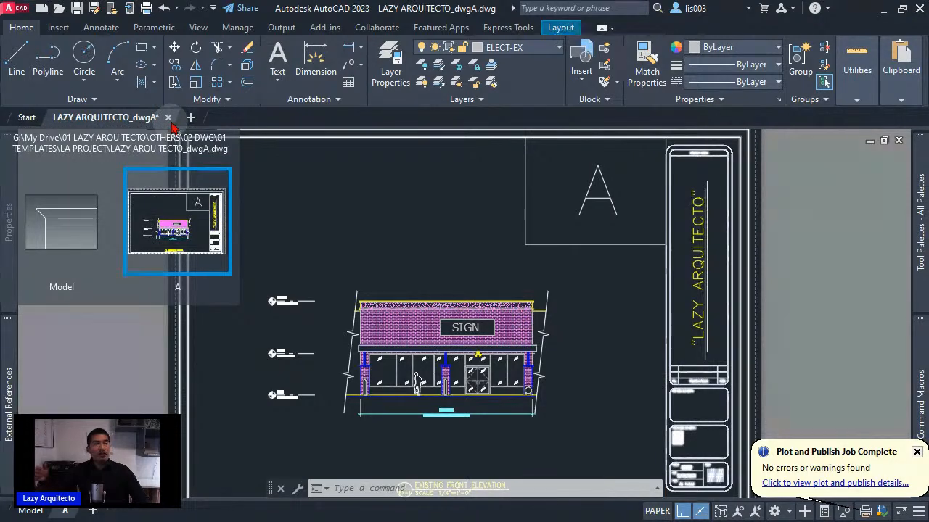
pyautogui.click(167, 117)
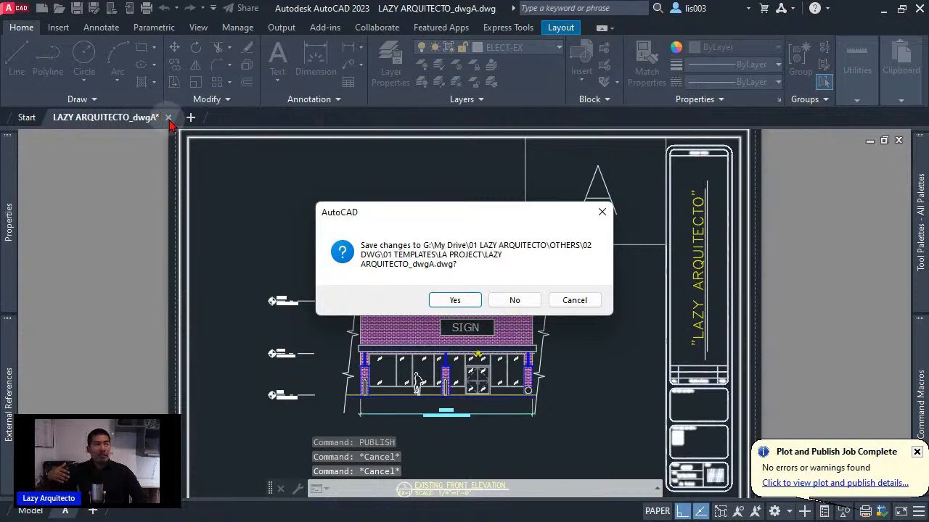
pyautogui.click(455, 301)
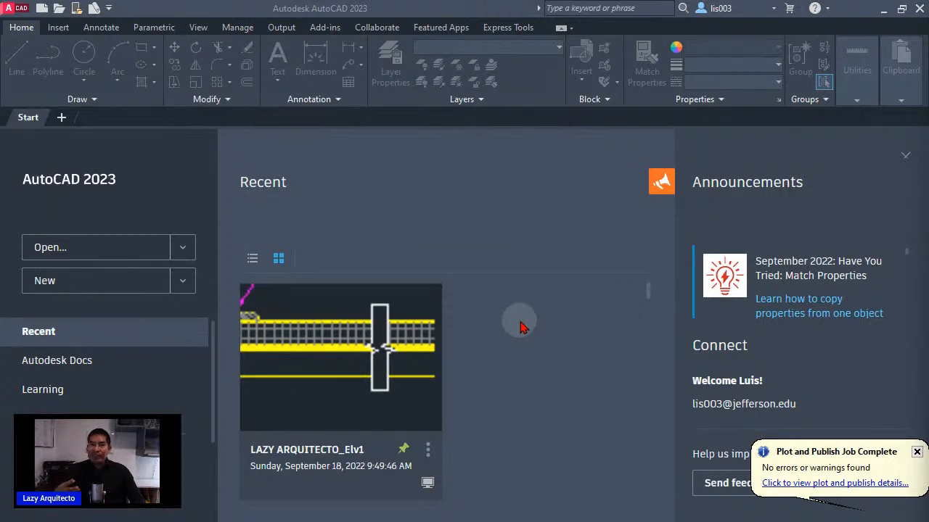
# Create a new drawing from the Tutorial-iArch.dwt template.
pyautogui.click(16, 9)
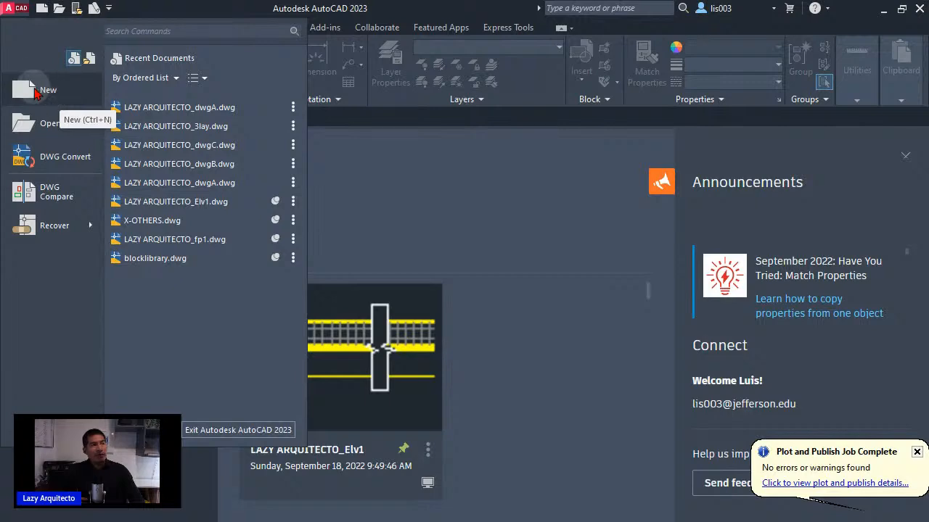
pyautogui.click(48, 90)
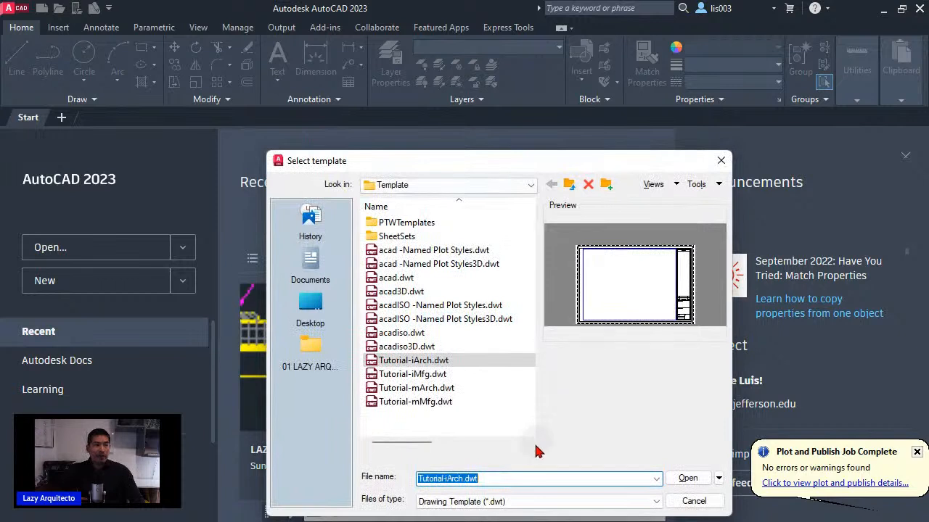
pyautogui.click(419, 362)
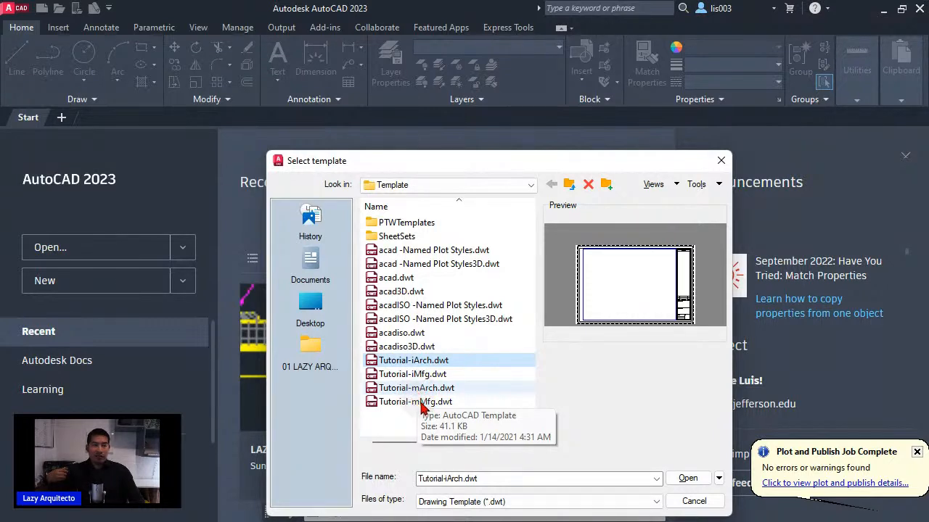
pyautogui.click(685, 481)
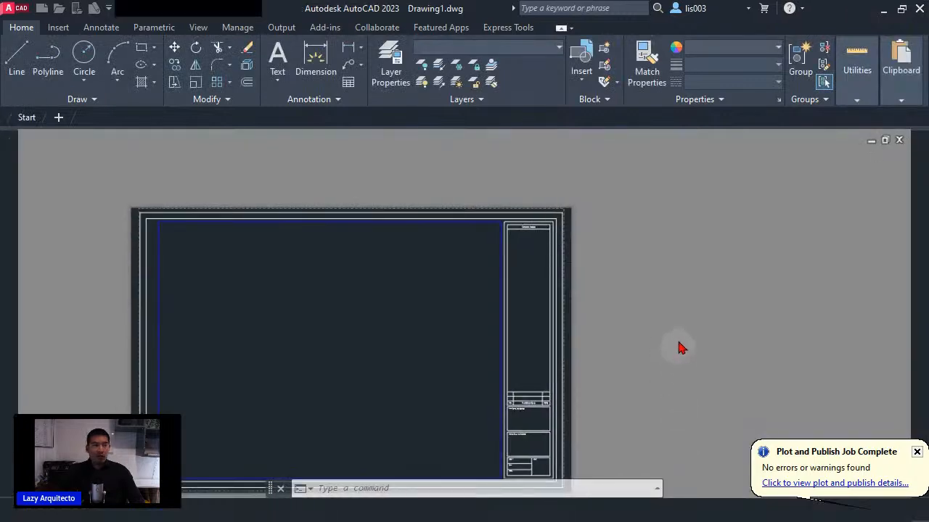
pyautogui.moveTo(225, 375); pyautogui.dragTo(353, 341, button='middle')
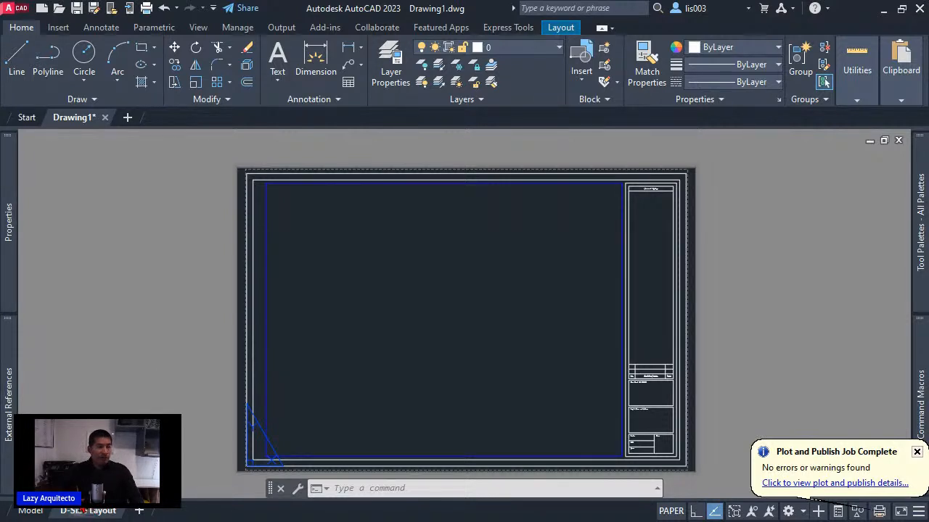
# Open the page setup manager for D-Size Layout and start a new page setup named PDF24X36ATAFULL.
pyautogui.rightClick(90, 513)
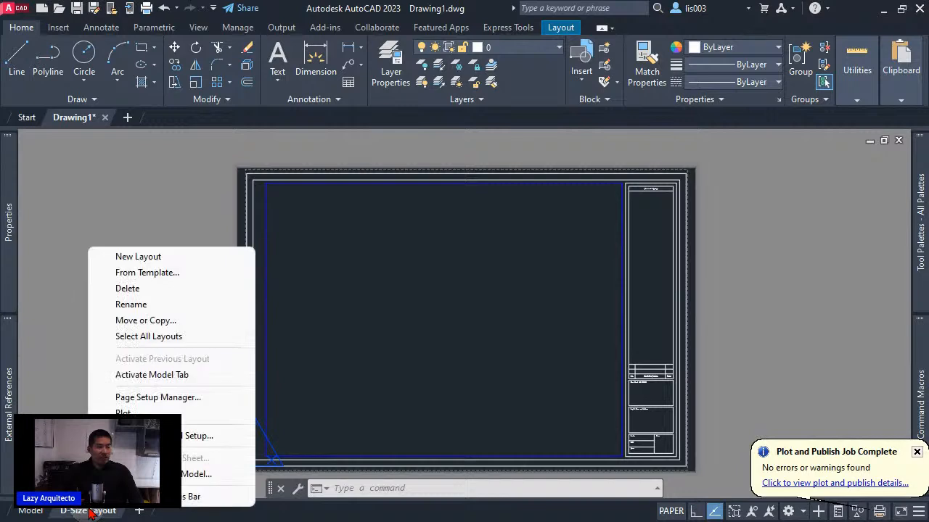
pyautogui.click(175, 397)
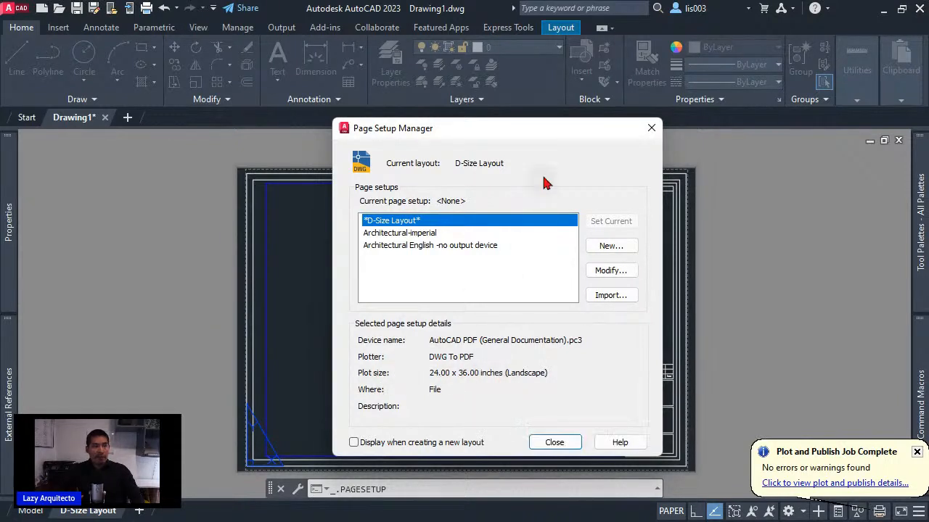
pyautogui.moveTo(536, 128); pyautogui.dragTo(427, 118)
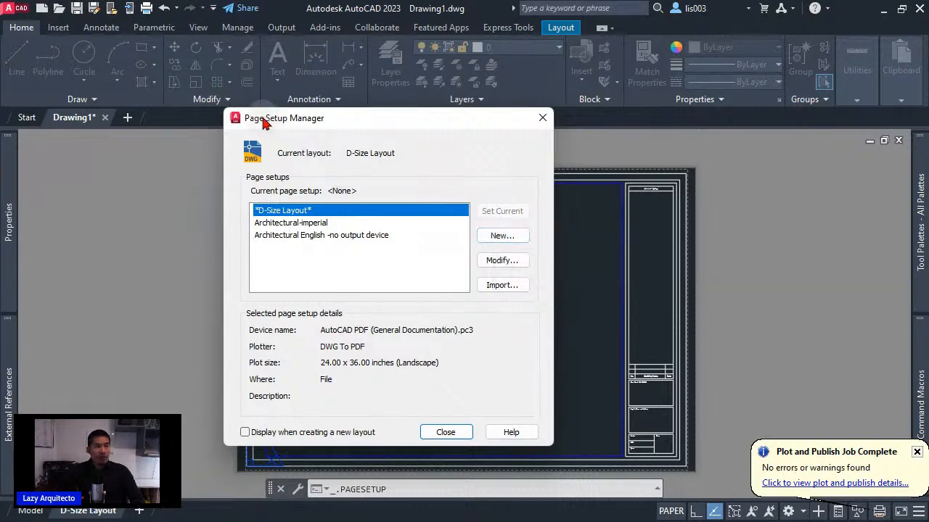
pyautogui.click(498, 240)
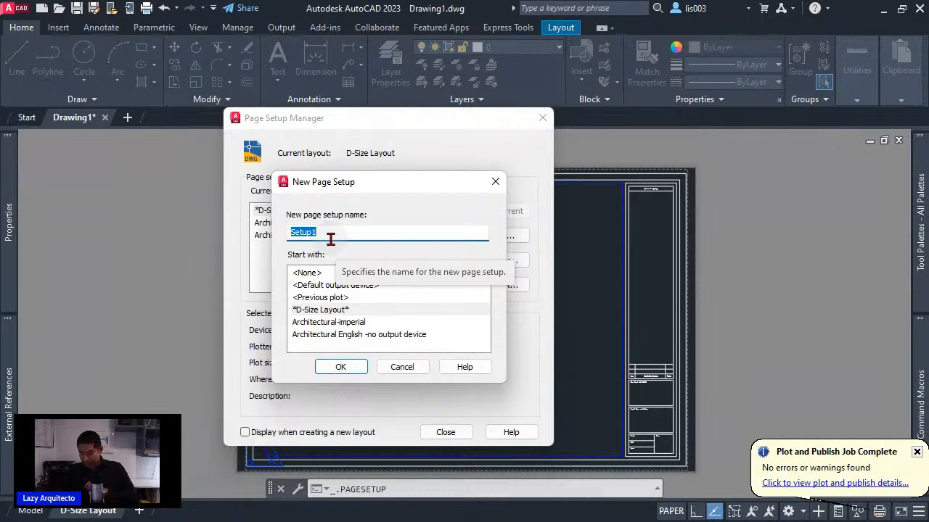
pyautogui.write('PDF')
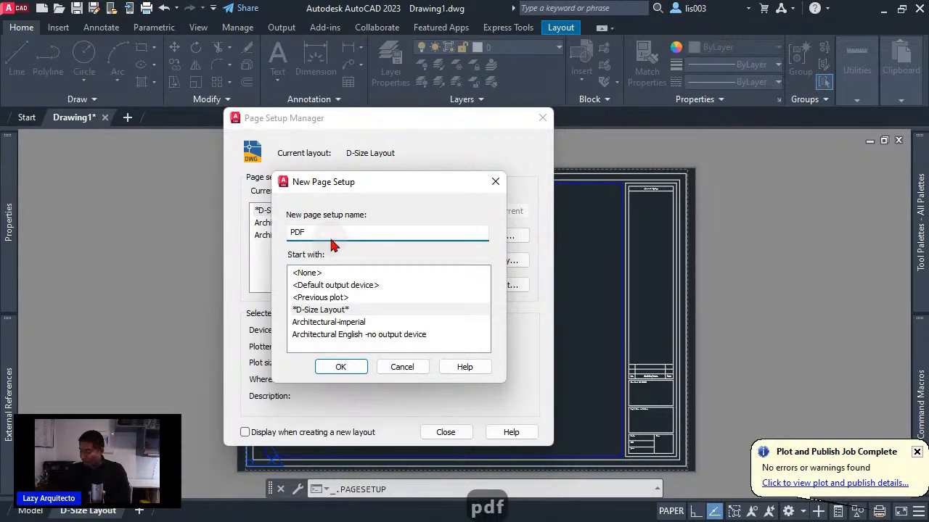
pyautogui.write('24X3')
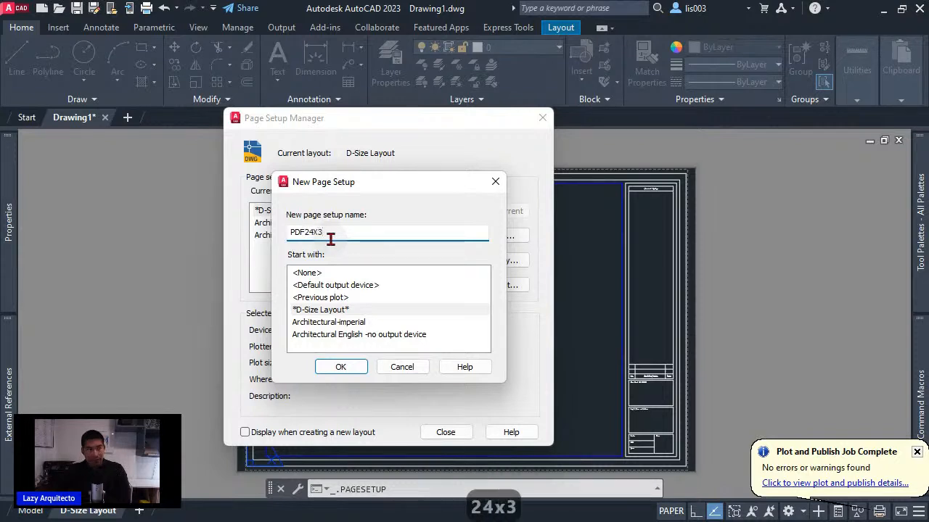
pyautogui.write('6')
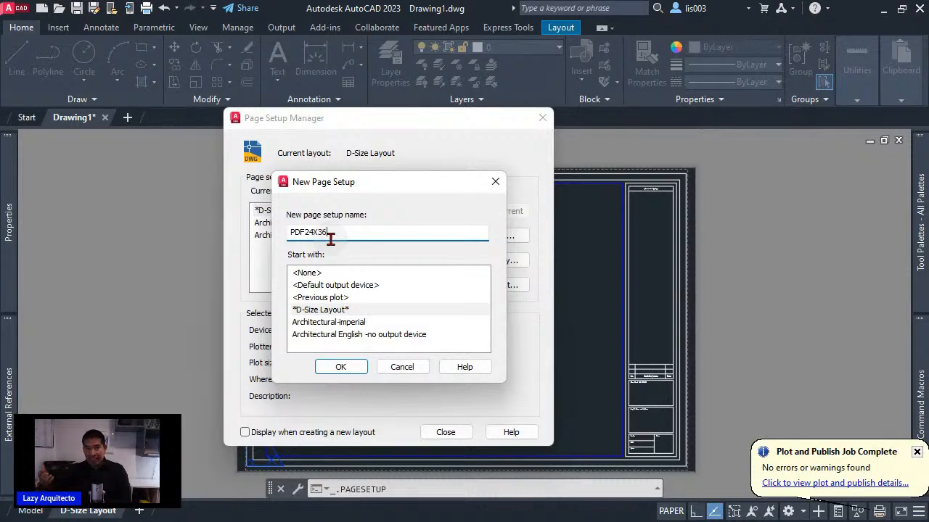
pyautogui.write('ATAFULL')
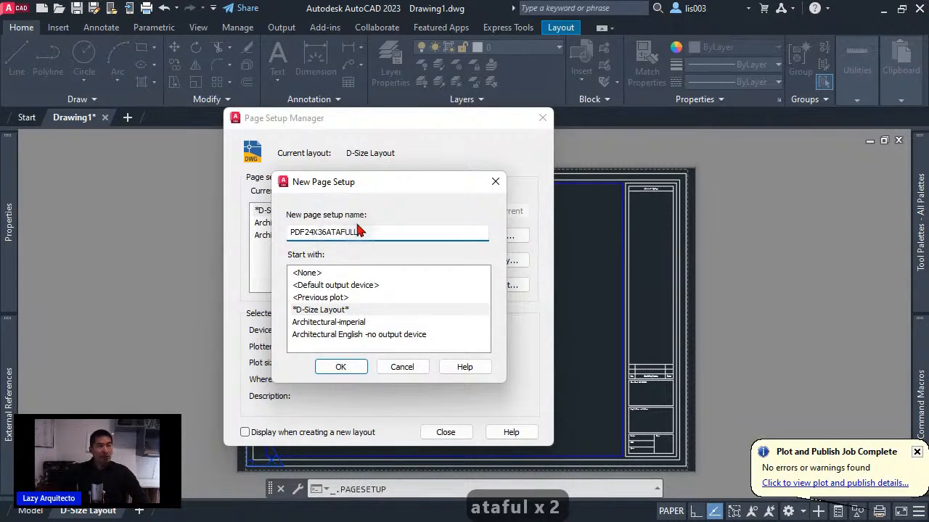
# Insert hyphens into the new page setup name to make it PDF-24X36-ATAFULL.
pyautogui.click(311, 236)
pyautogui.press('Left')
pyautogui.write('-')
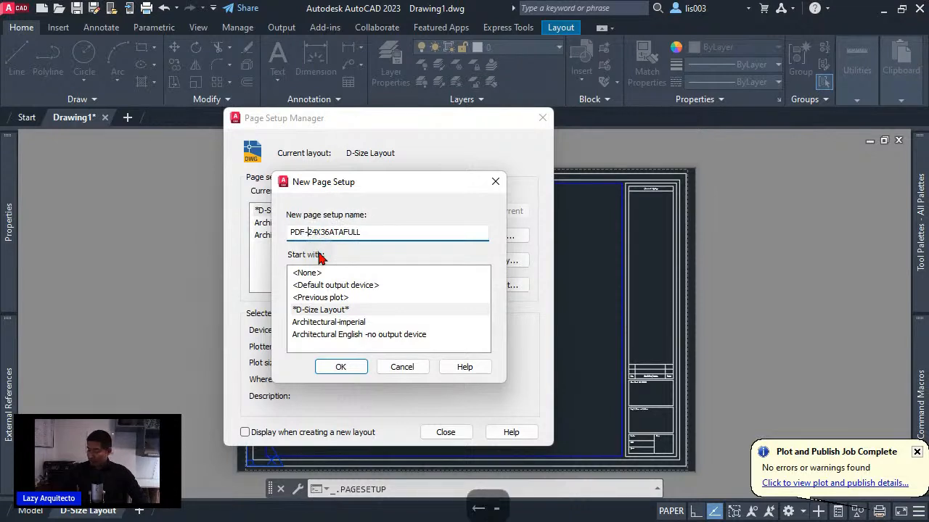
pyautogui.press('Right')
pyautogui.press('Right')
pyautogui.press('Right')
pyautogui.press('Right')
pyautogui.press('Right')
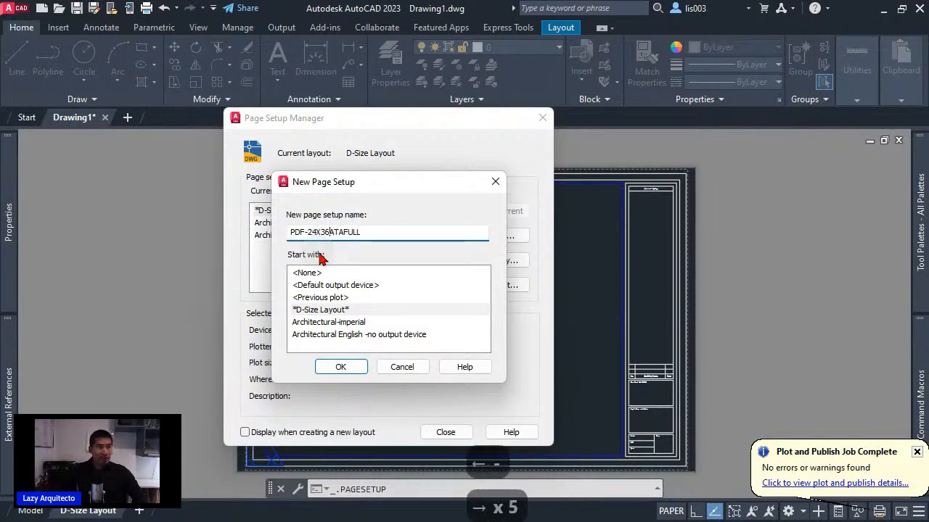
pyautogui.write('-')
pyautogui.press('Right')
pyautogui.press('Right')
pyautogui.press('Right')
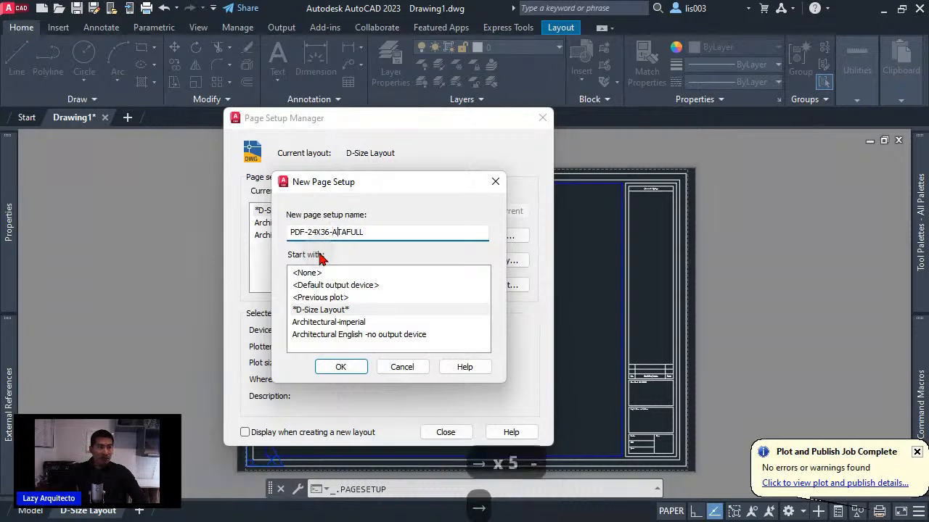
pyautogui.press('Right')
pyautogui.press('Right')
pyautogui.press('Right')
pyautogui.moveTo(364, 232); pyautogui.dragTo(332, 232)
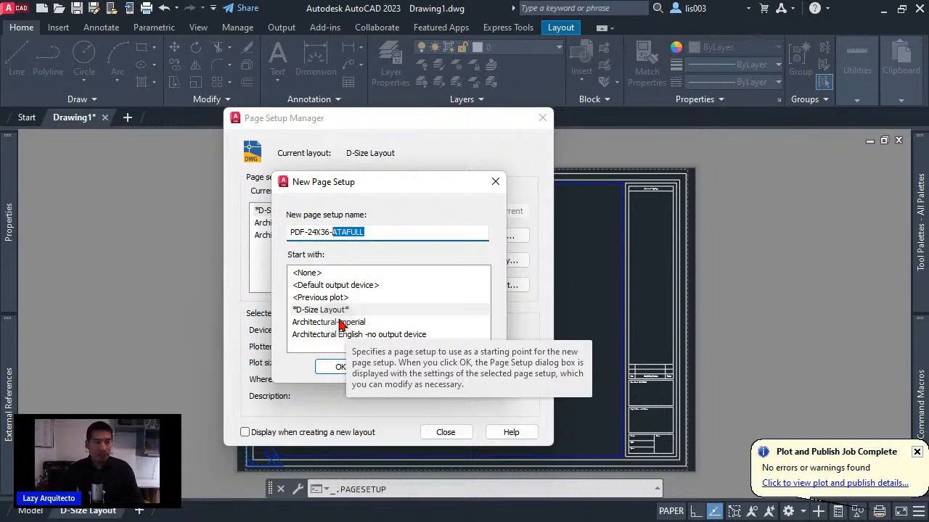
pyautogui.click(374, 234)
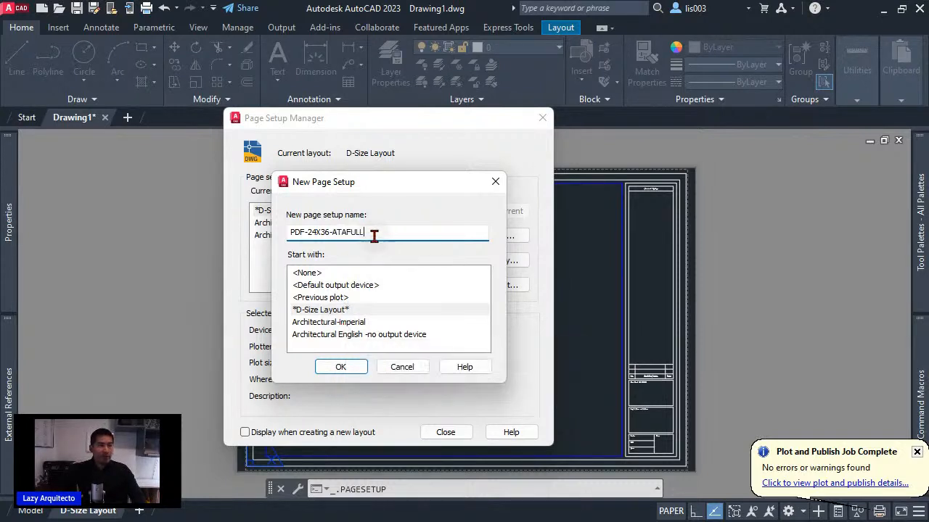
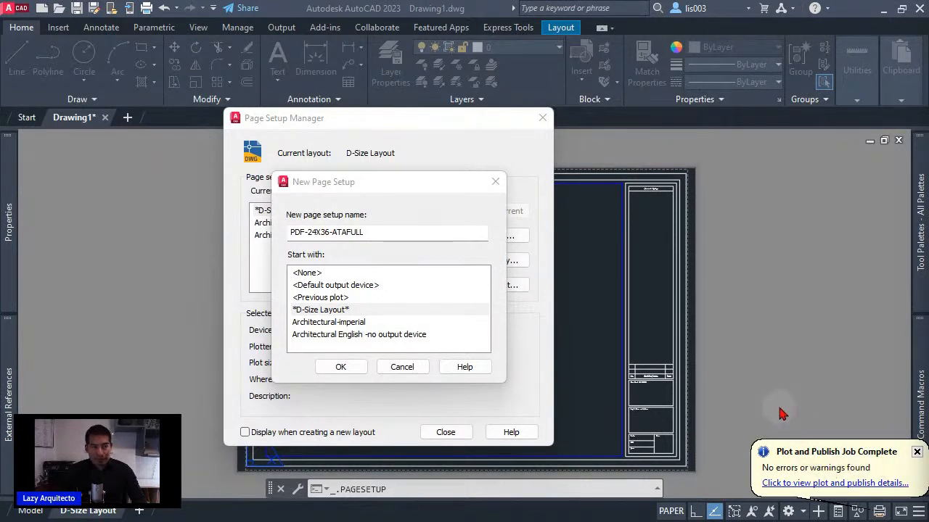
pyautogui.moveTo(383, 233); pyautogui.dragTo(291, 232)
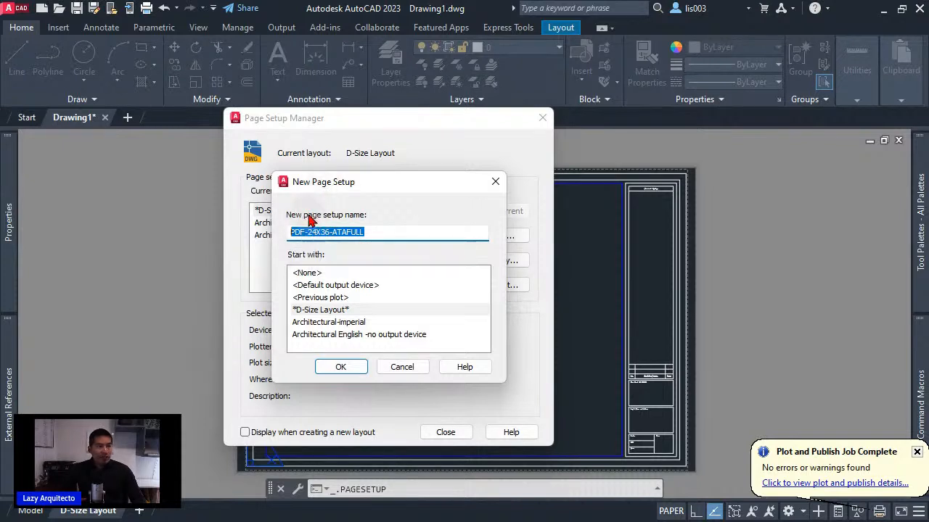
pyautogui.moveTo(308, 232)
pyautogui.mouseDown()
pyautogui.moveTo(291, 233)
pyautogui.moveTo(308, 233)
pyautogui.mouseUp()
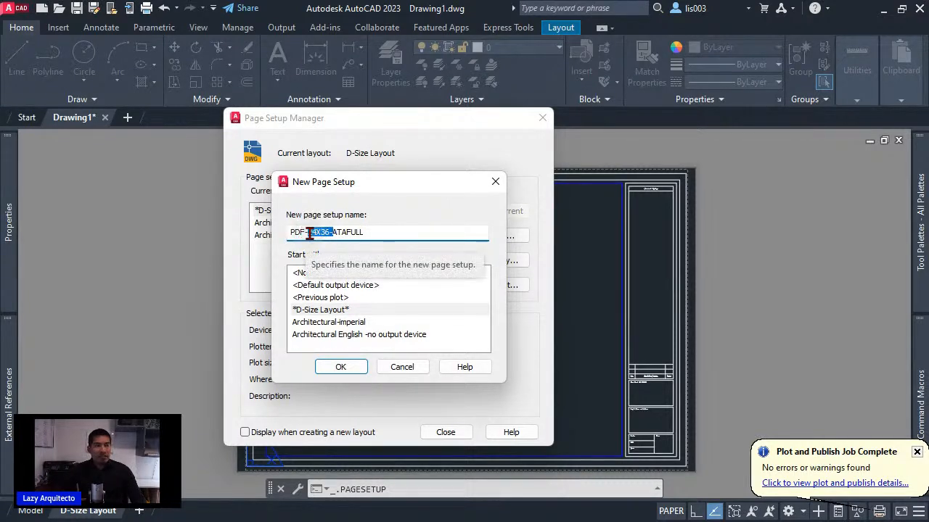
pyautogui.moveTo(372, 233); pyautogui.dragTo(332, 232)
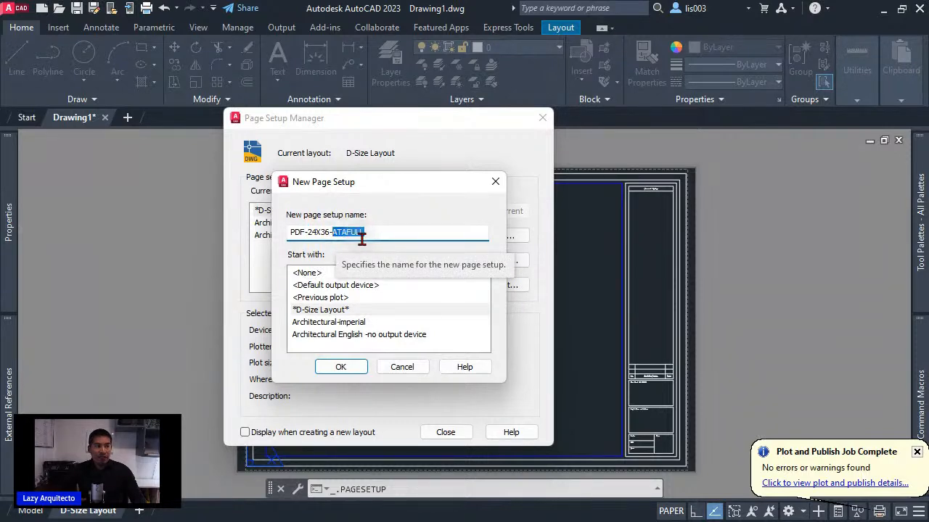
# Accept the new page setup name and set its plotter to DWG To PDF.pc3, keeping the ARCH D (24.00 x 36.00 Inches) paper size.
pyautogui.click(355, 368)
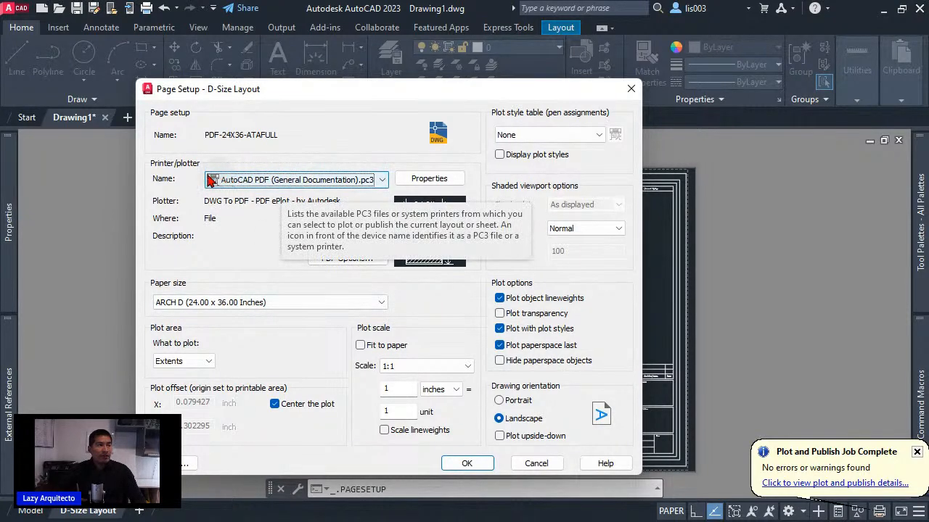
pyautogui.click(383, 181)
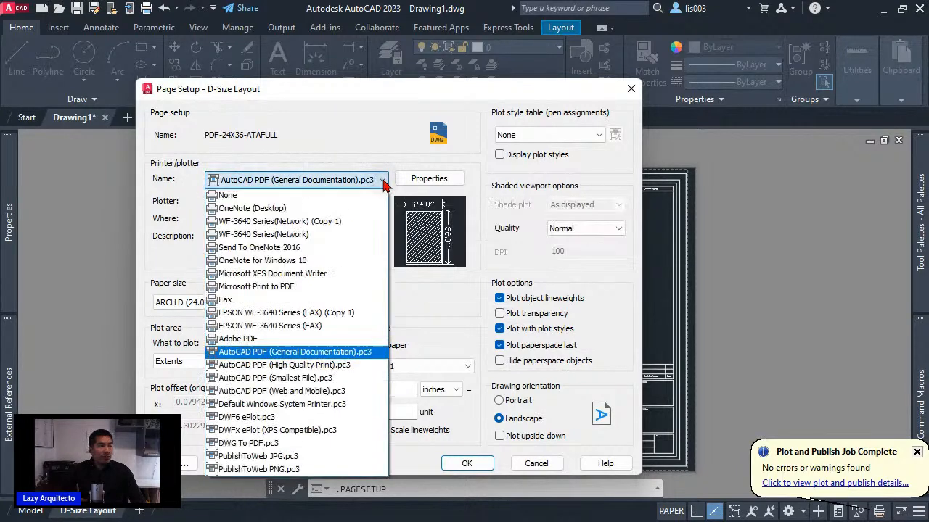
pyautogui.click(240, 445)
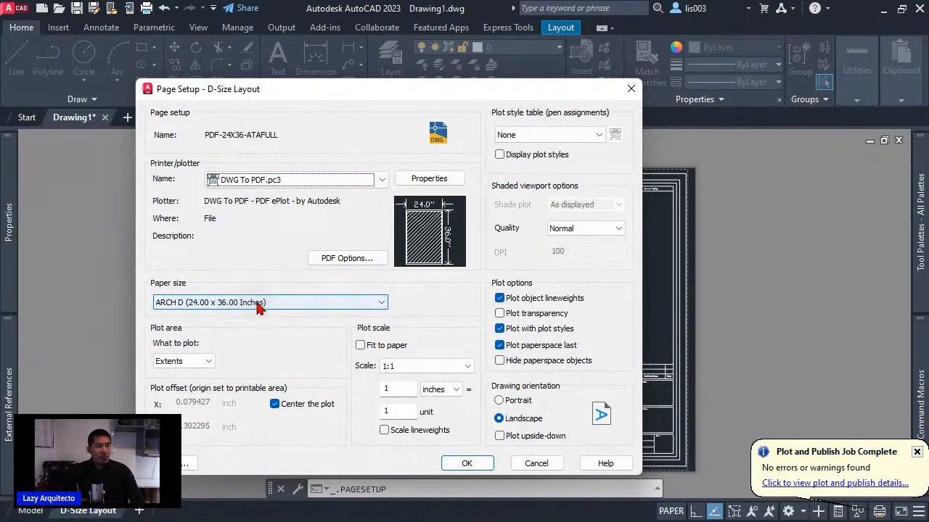
pyautogui.click(312, 308)
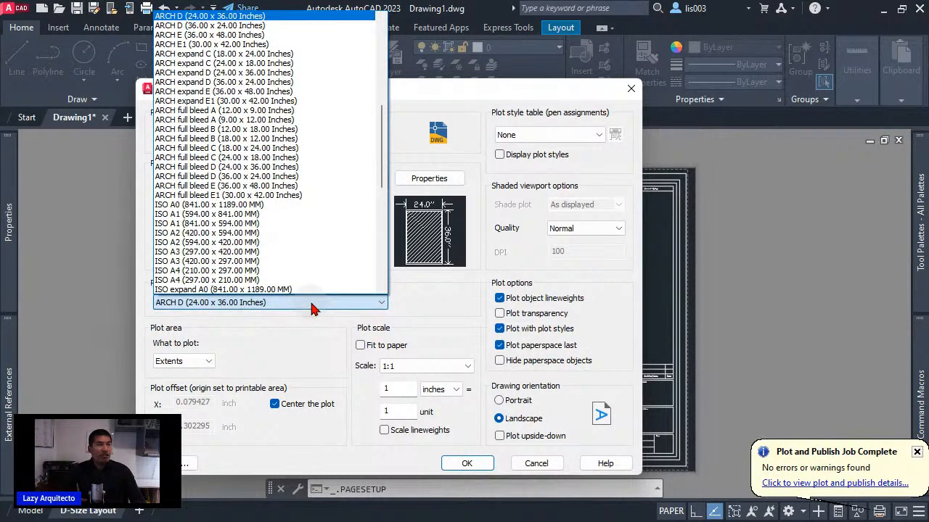
pyautogui.click(312, 308)
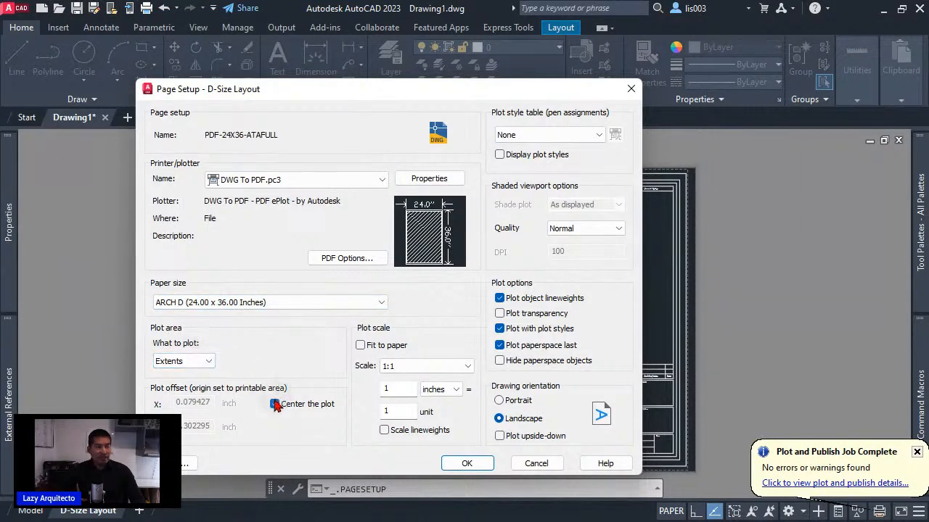
# Keep the plot scale at 1:1 and turn on lineweight scaling for the page setup.
pyautogui.click(398, 366)
pyautogui.click(404, 366)
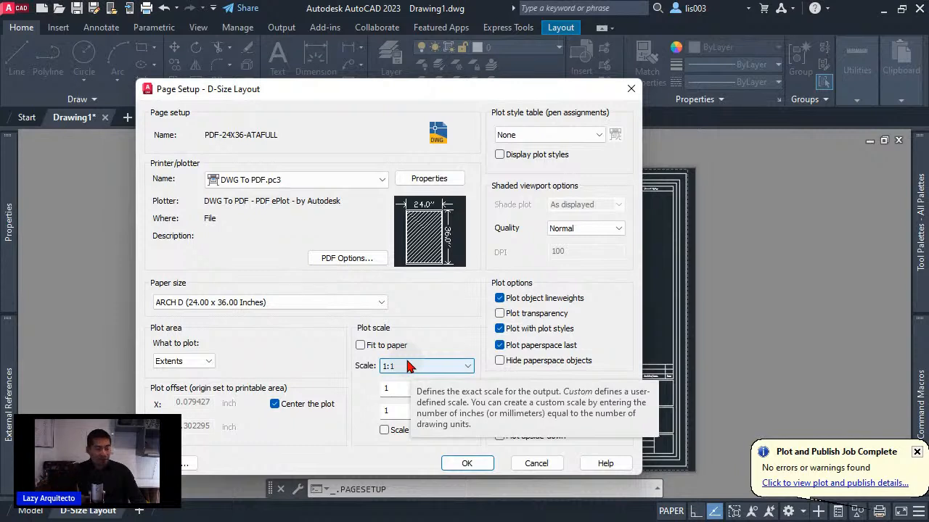
pyautogui.click(384, 432)
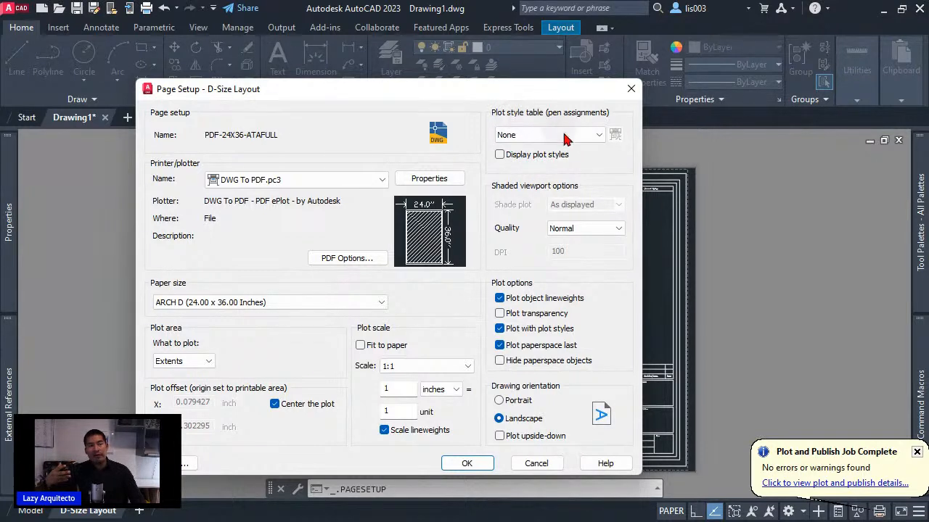
# Review the available plot style tables without choosing one, and preview the plot of the layout.
pyautogui.click(599, 138)
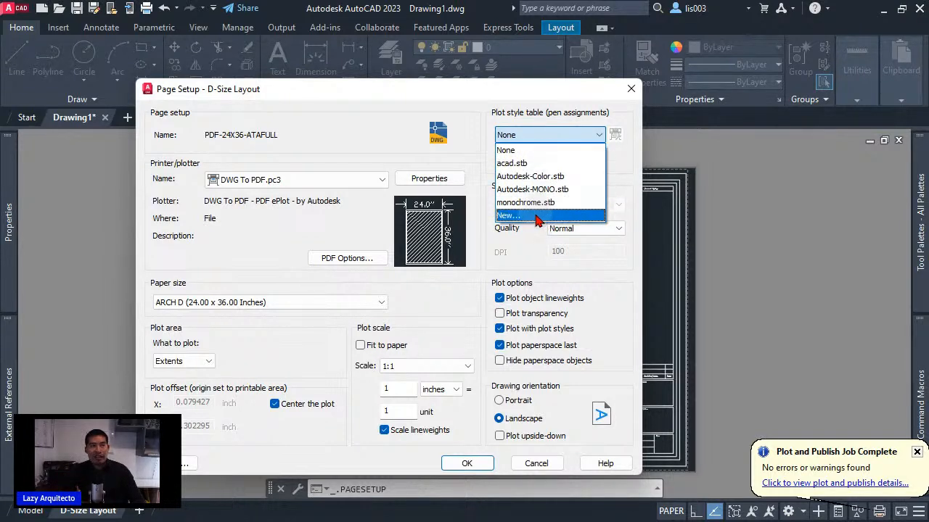
pyautogui.click(555, 102)
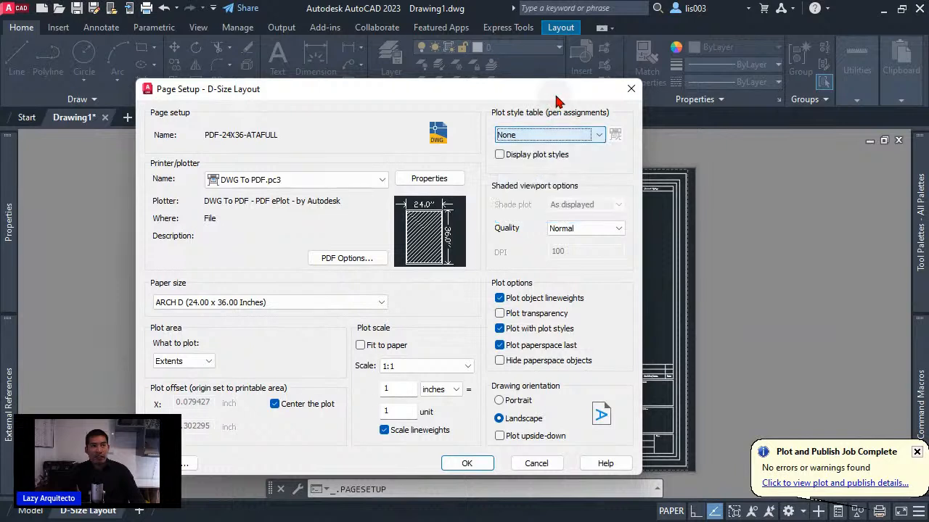
pyautogui.click(563, 130)
pyautogui.click(564, 130)
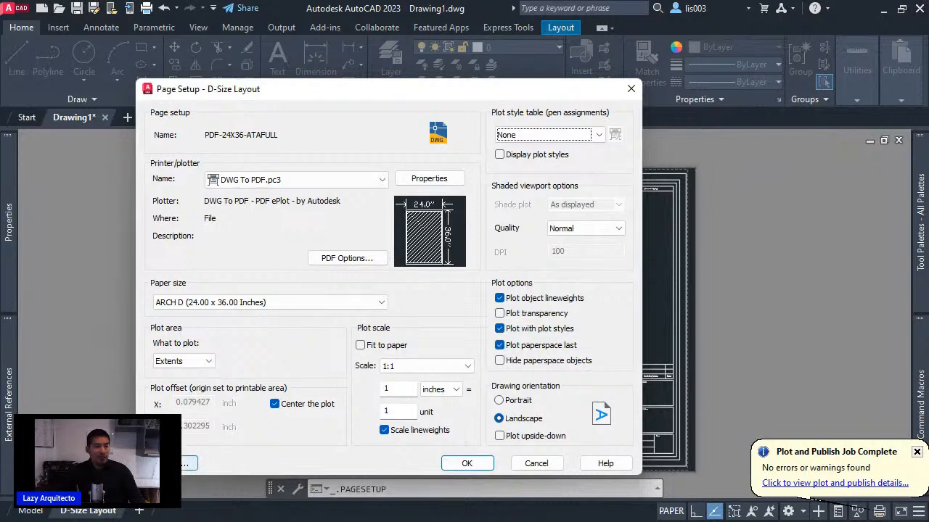
pyautogui.click(185, 466)
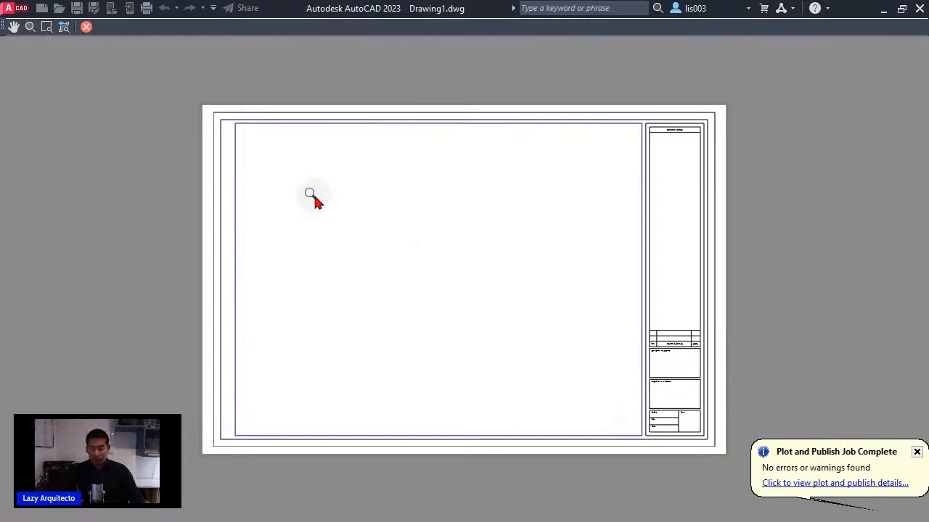
pyautogui.press('Escape')
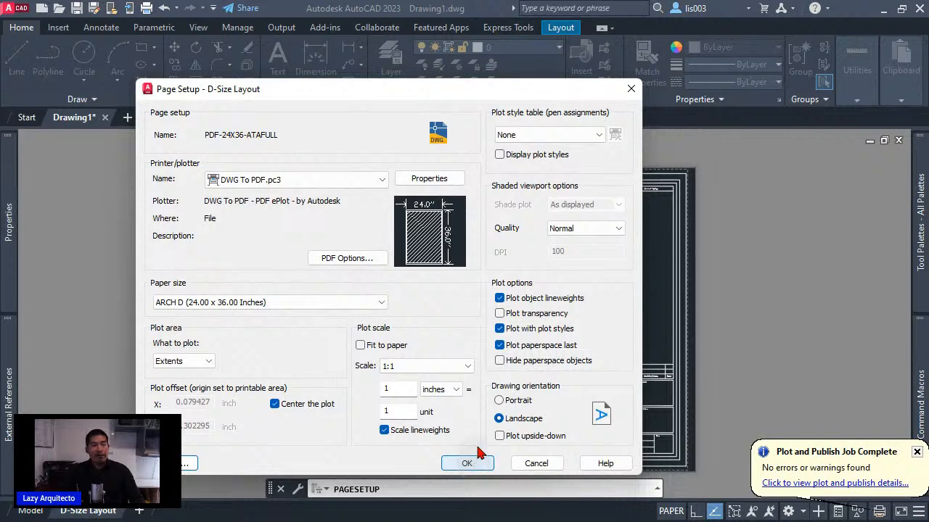
# Save the page setup with no plot style table and make PDF-24X36-ATAFULL current for D-Size Layout.
pyautogui.click(535, 142)
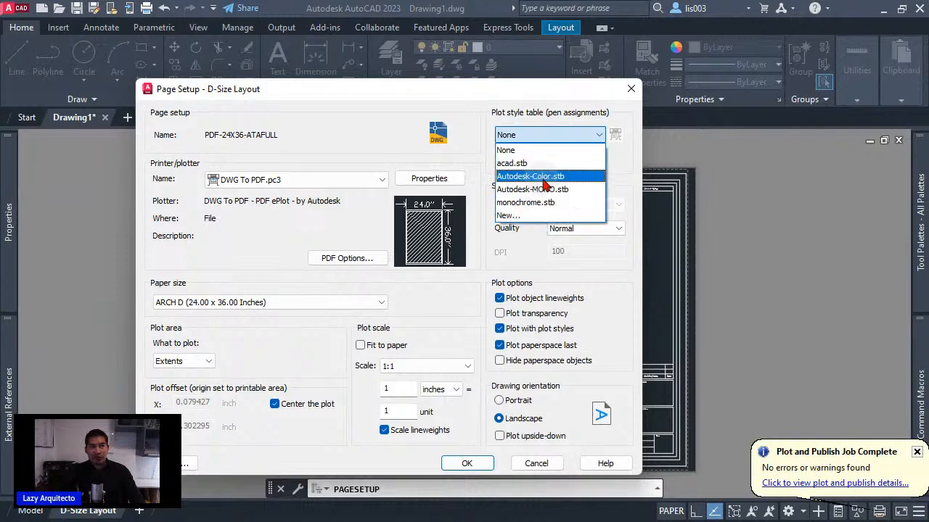
pyautogui.click(528, 271)
pyautogui.click(468, 463)
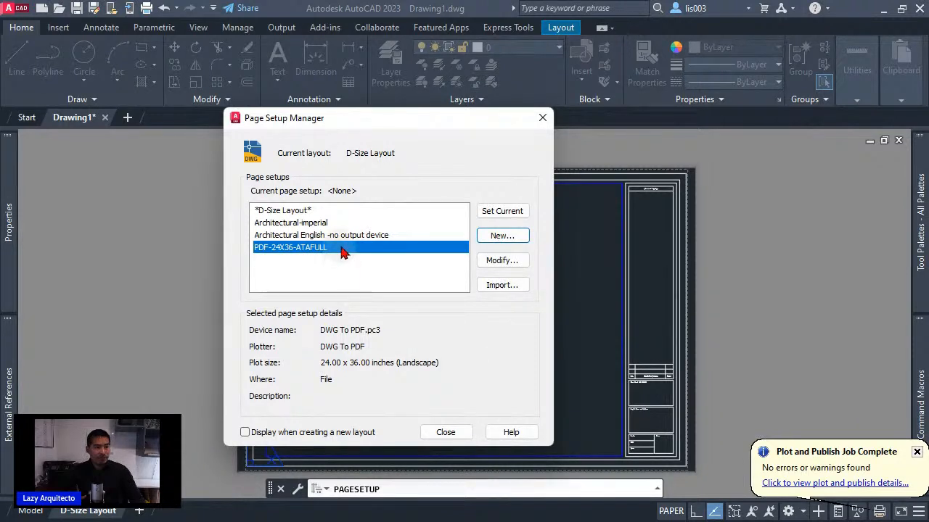
pyautogui.click(503, 213)
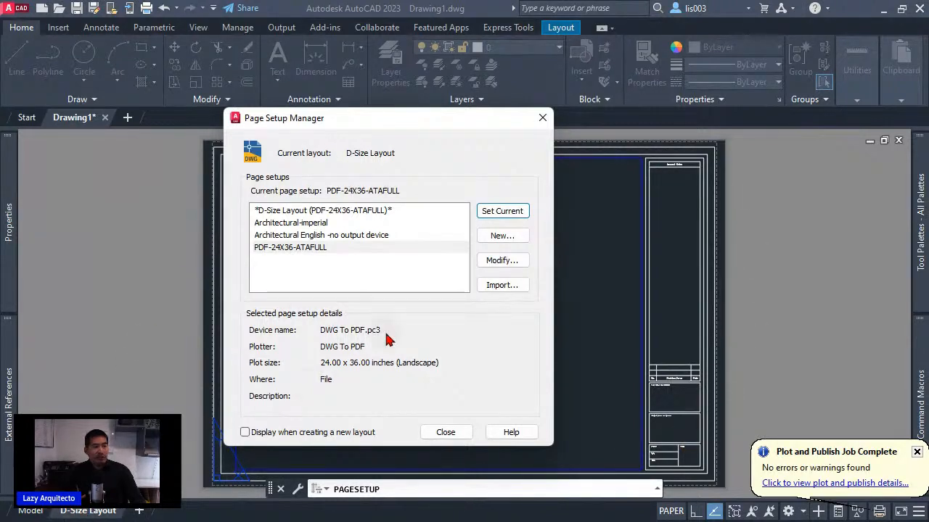
pyautogui.click(444, 432)
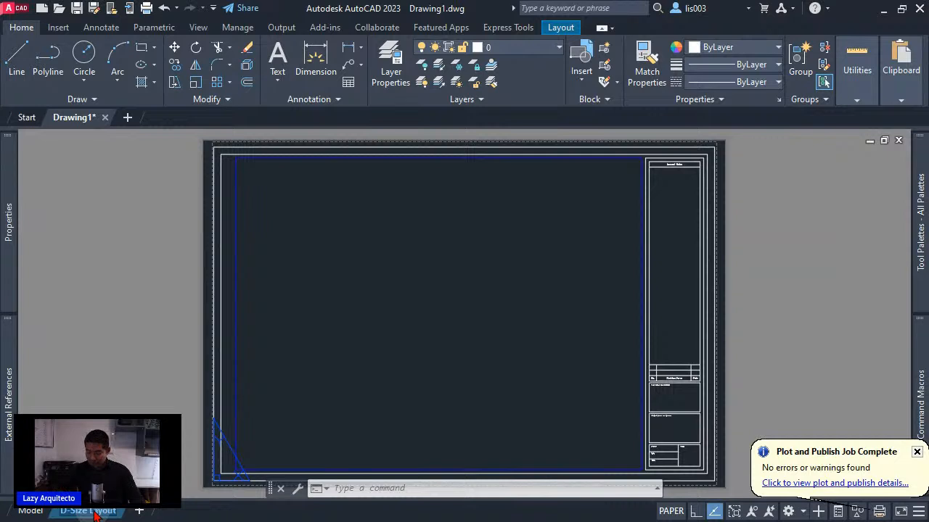
# Rename the D-Size Layout as PDF-24X36-ATAFULL to match its page setup.
pyautogui.write('PDF')
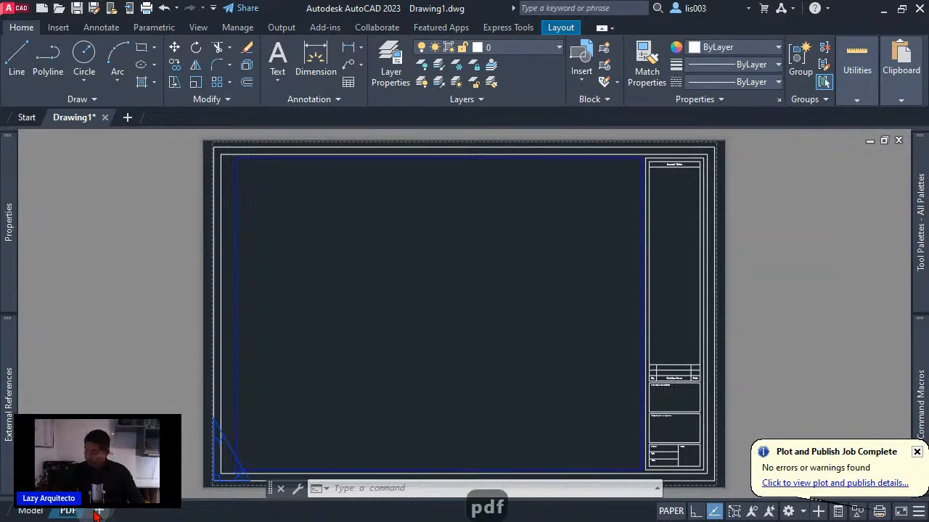
pyautogui.write('-24x3')
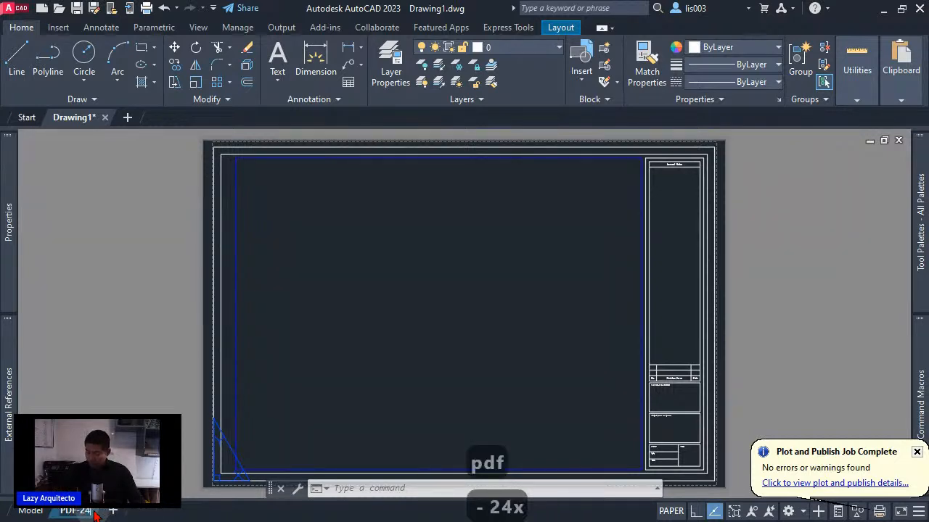
pyautogui.write('6')
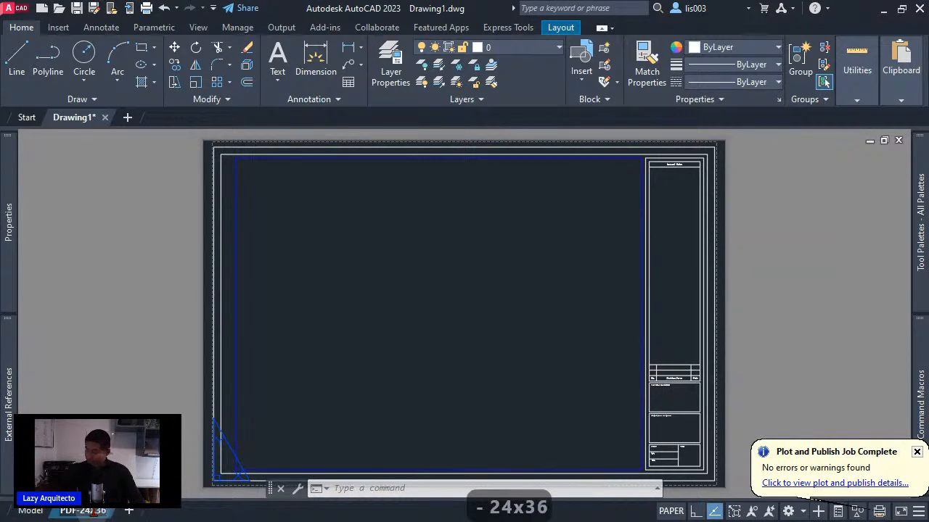
pyautogui.write('-AIA')
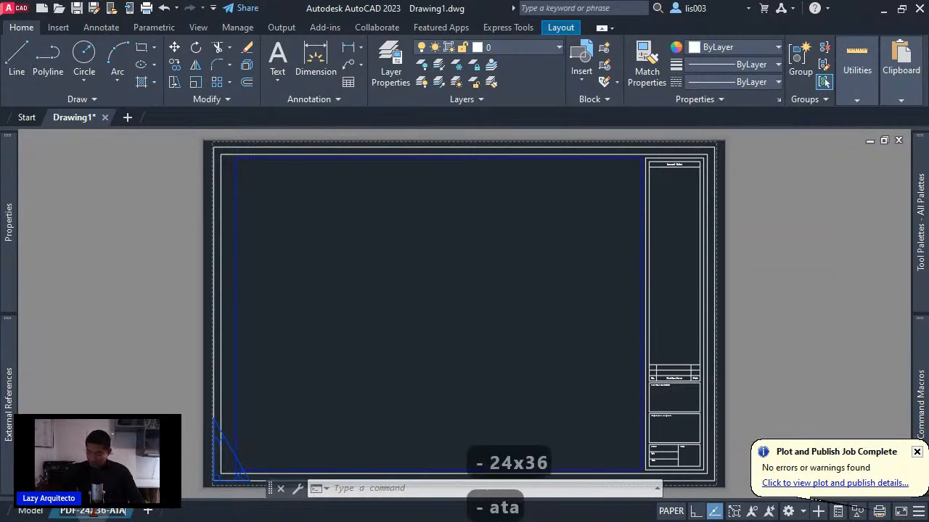
pyautogui.write('FULL')
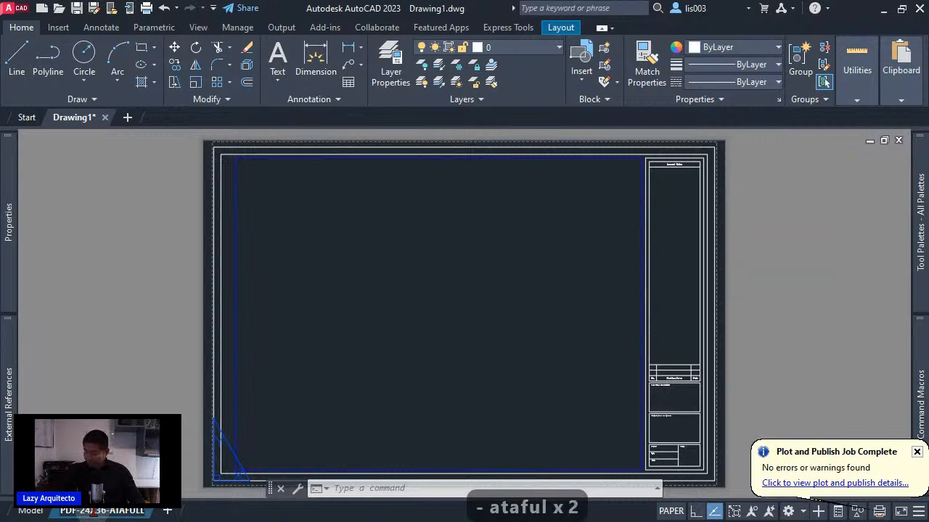
pyautogui.press('Return')
pyautogui.click(162, 431)
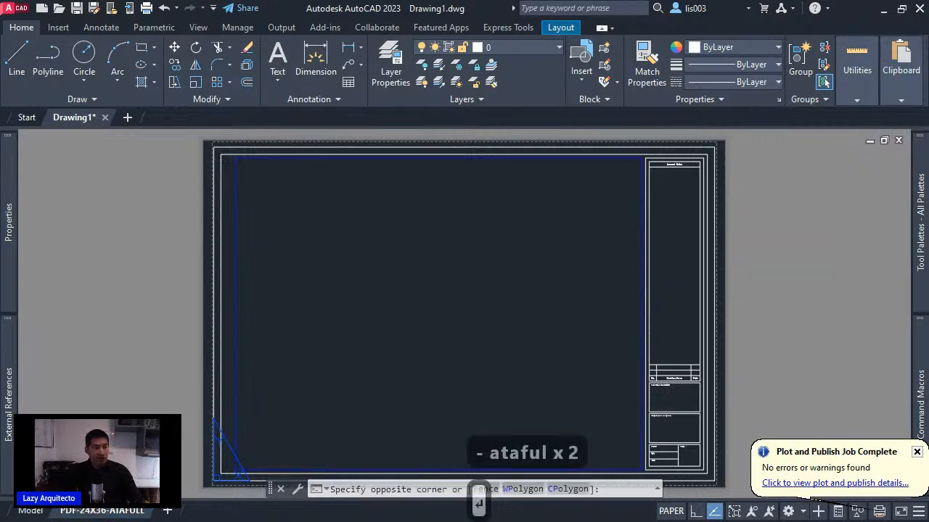
pyautogui.click(169, 410)
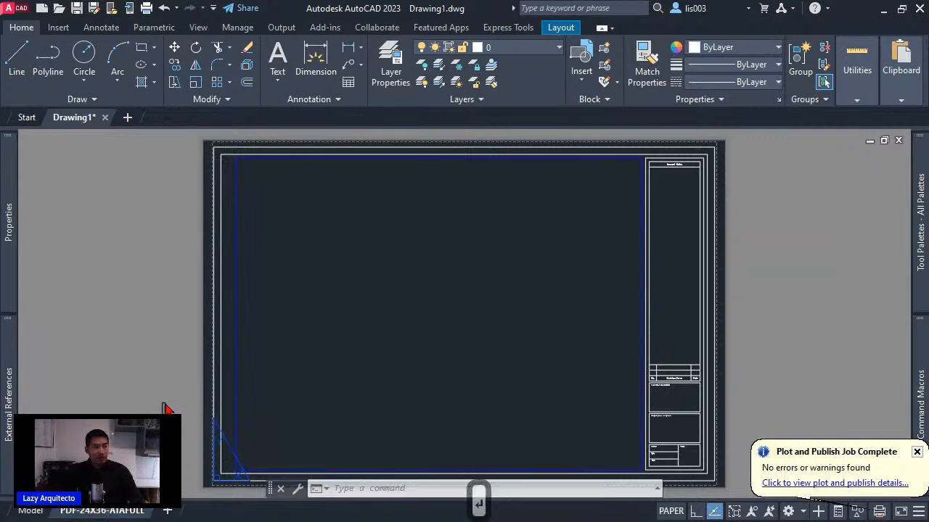
# Check which page setup is assigned to the PDF-24X36-ATAFULL layout.
pyautogui.rightClick(93, 512)
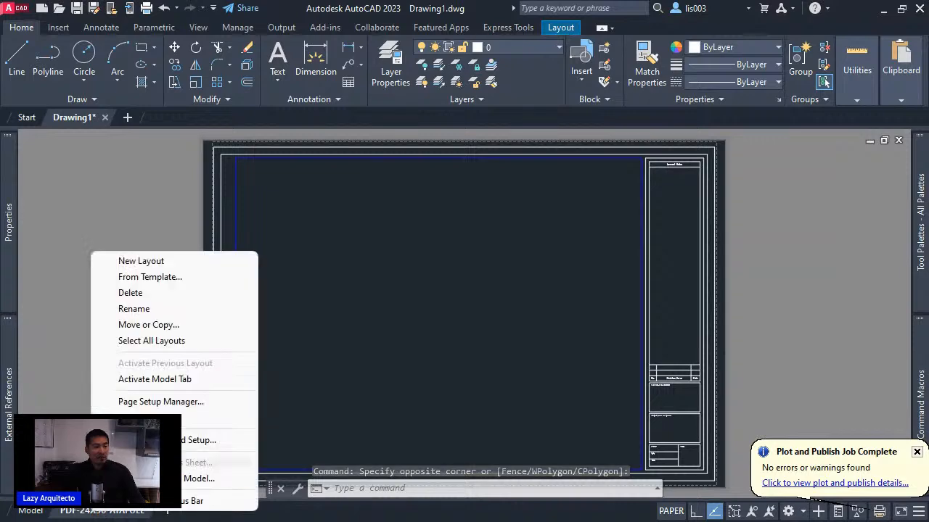
pyautogui.click(185, 403)
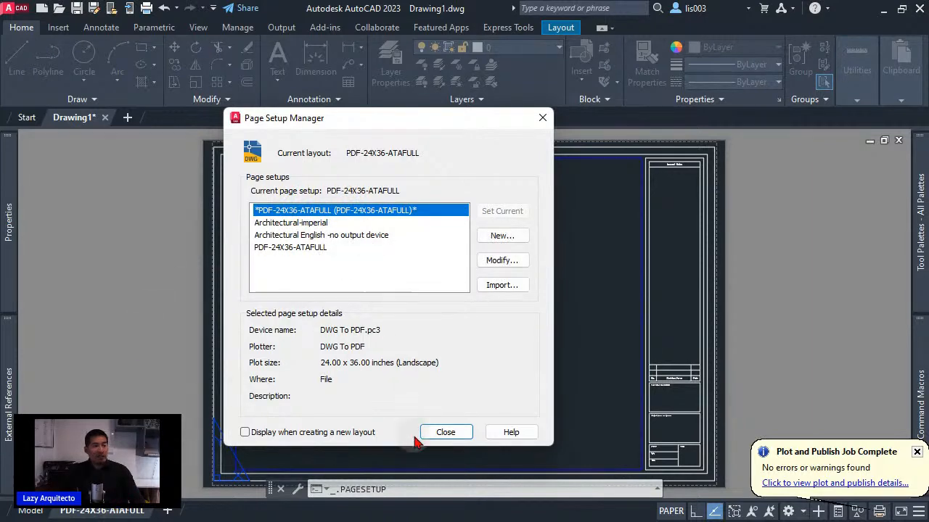
pyautogui.click(444, 433)
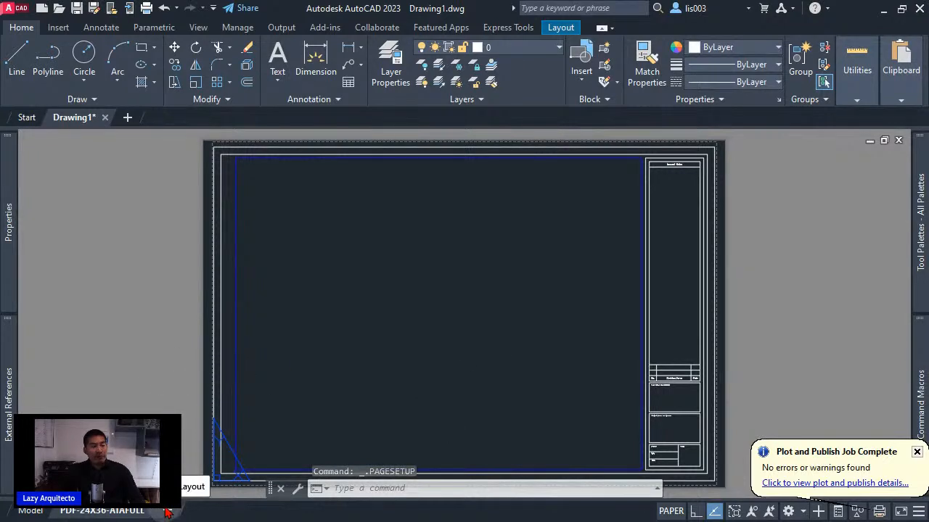
# Add a new layout after PDF-24X36-ATAFULL, keeping the titled 24x36 sheet active.
pyautogui.click(166, 512)
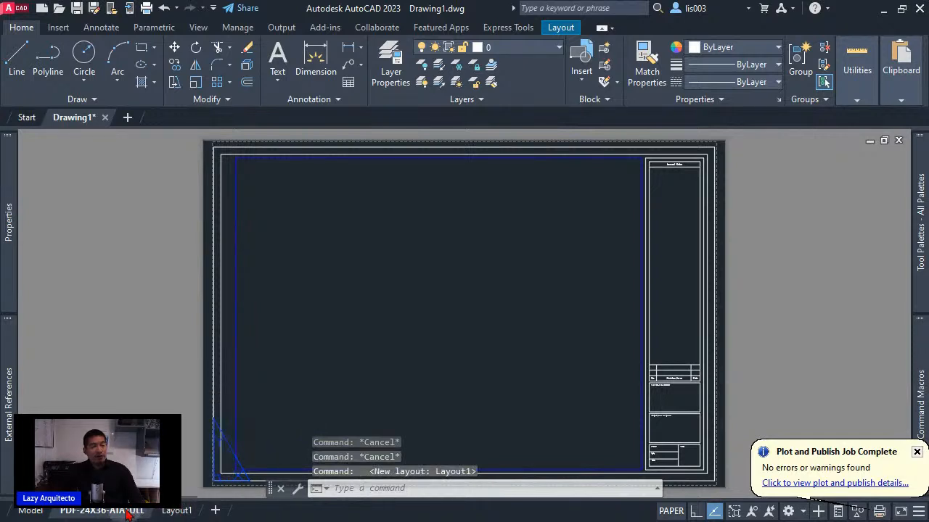
pyautogui.moveTo(158, 516)
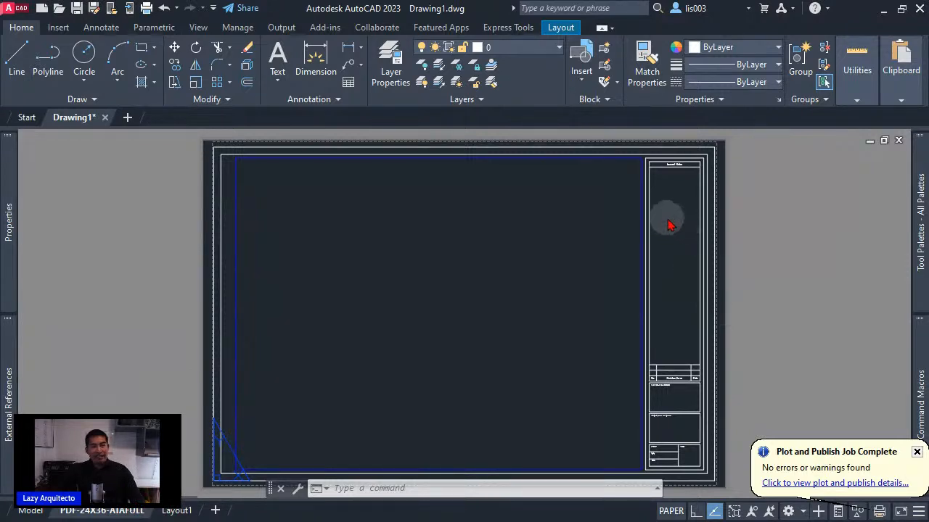
pyautogui.click(707, 261)
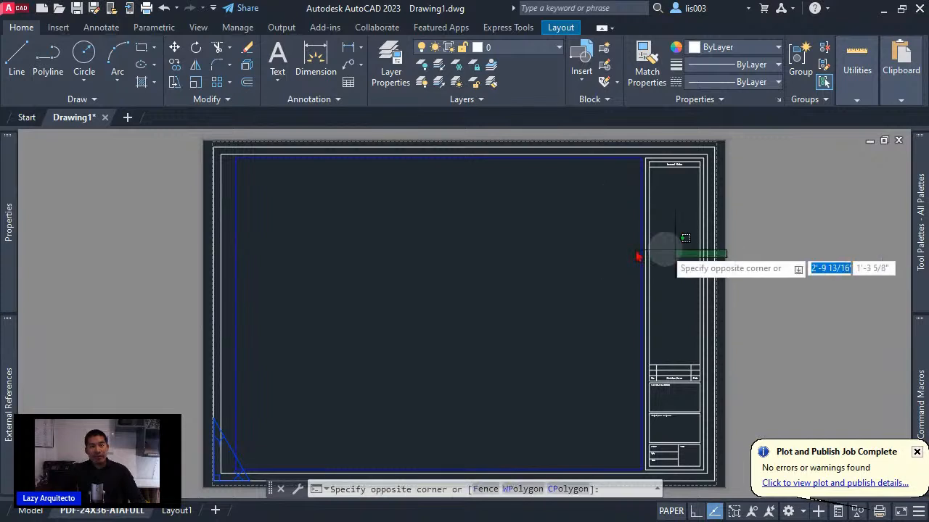
pyautogui.click(757, 254)
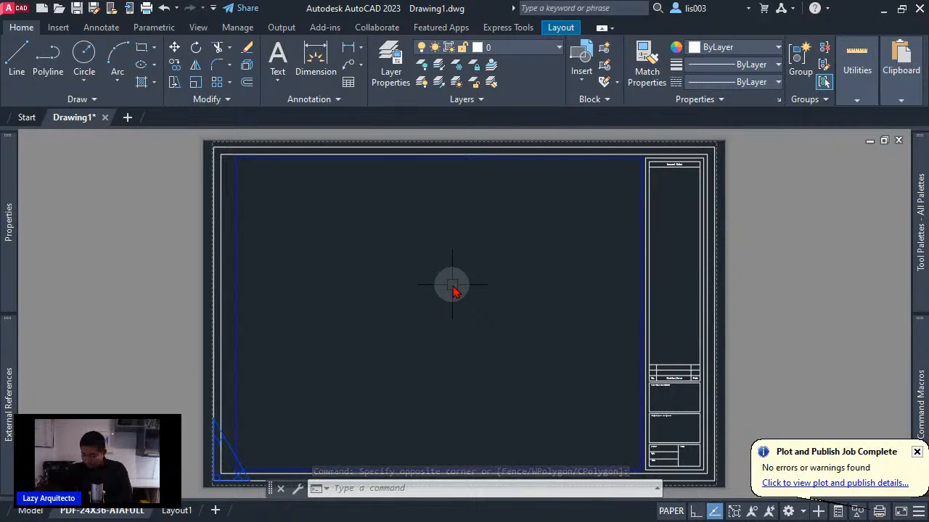
pyautogui.write('pstle')
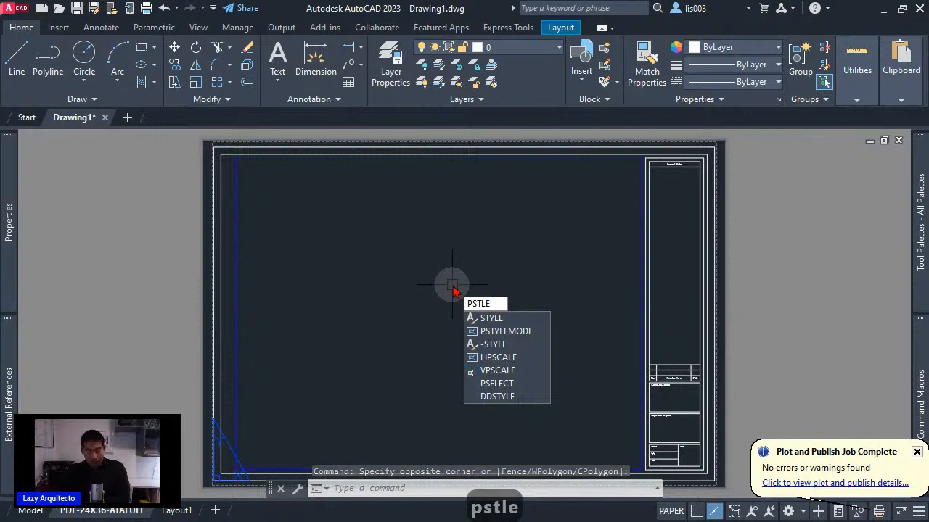
pyautogui.press('Escape')
pyautogui.press('Escape')
pyautogui.write('polic')
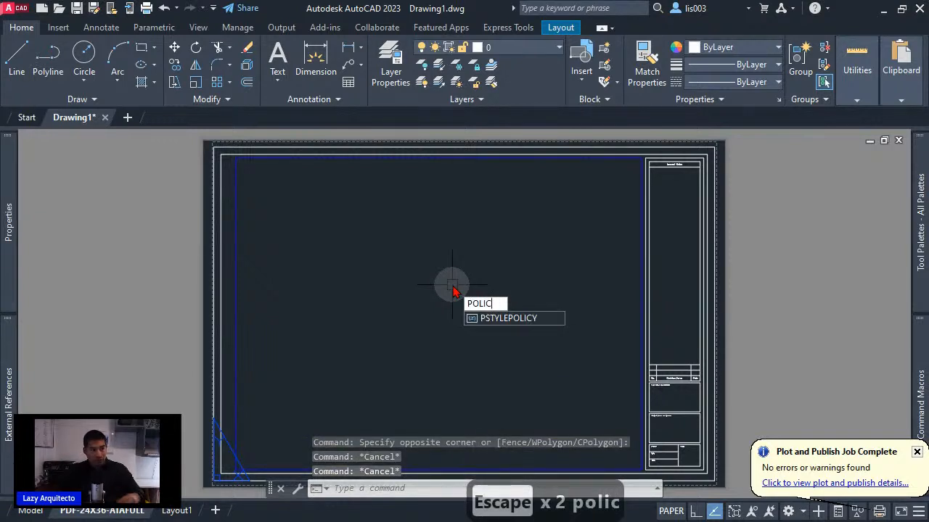
pyautogui.click(498, 320)
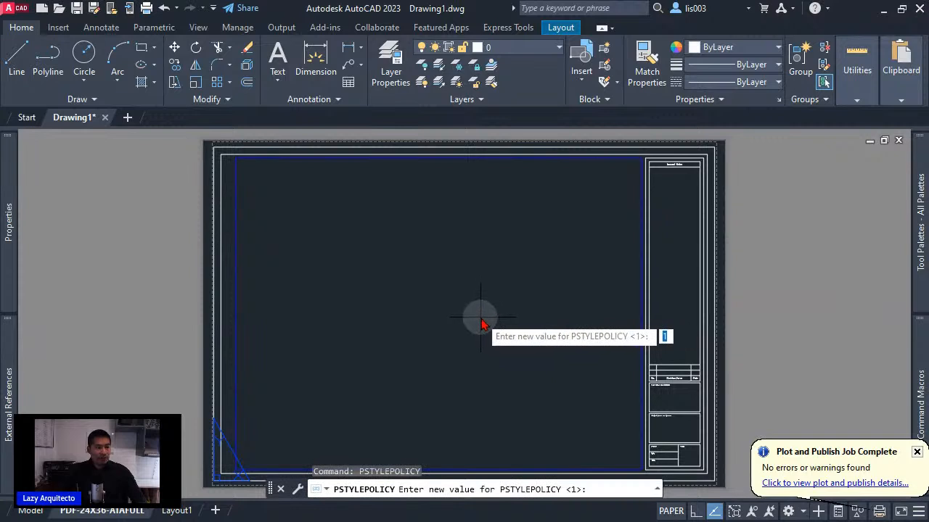
pyautogui.press('Escape')
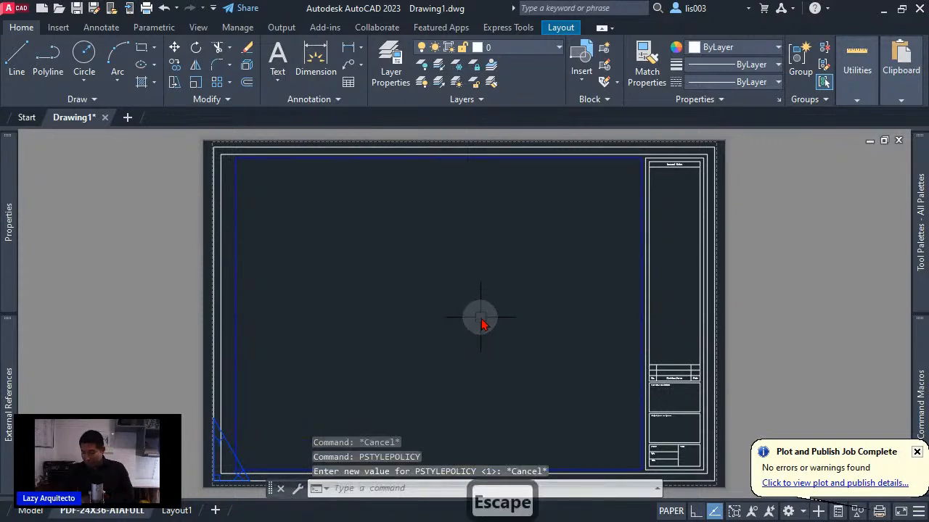
pyautogui.write('ps')
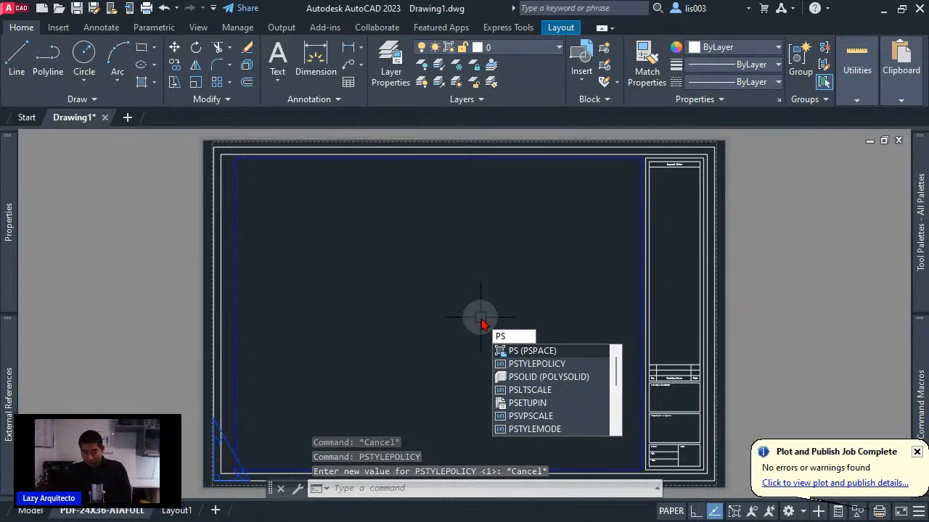
pyautogui.write('conver')
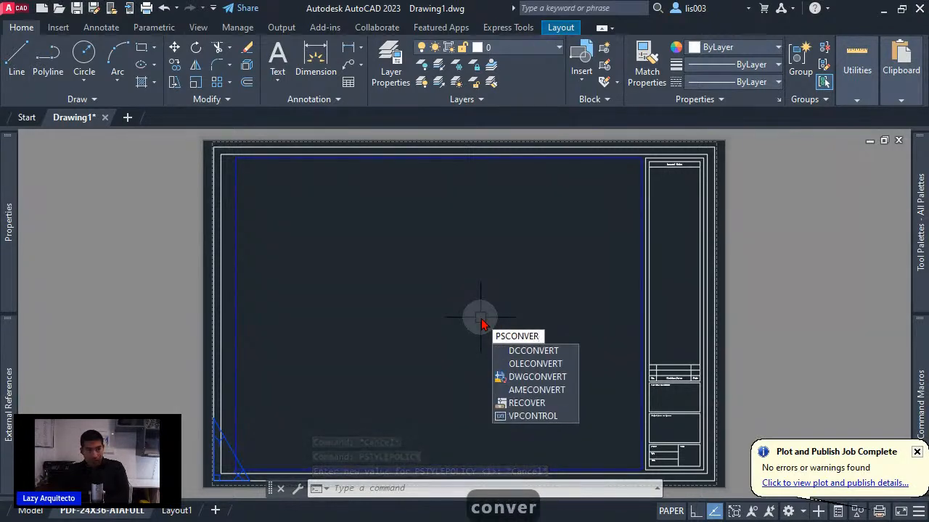
pyautogui.press('BackSpace')
pyautogui.press('BackSpace')
pyautogui.press('BackSpace')
pyautogui.press('BackSpace')
pyautogui.press('BackSpace')
pyautogui.press('BackSpace')
pyautogui.press('BackSpace')
pyautogui.press('BackSpace')
pyautogui.press('BackSpace')
pyautogui.press('BackSpace')
pyautogui.press('BackSpace')
pyautogui.press('BackSpace')
pyautogui.press('BackSpace')
pyautogui.press('BackSpace')
pyautogui.press('BackSpace')
pyautogui.press('BackSpace')
pyautogui.press('BackSpace')
# Convert the drawing from named to color-dependent plot styles with CONVERTPSTYLES and accept removing the plot style names.
pyautogui.write('convert')
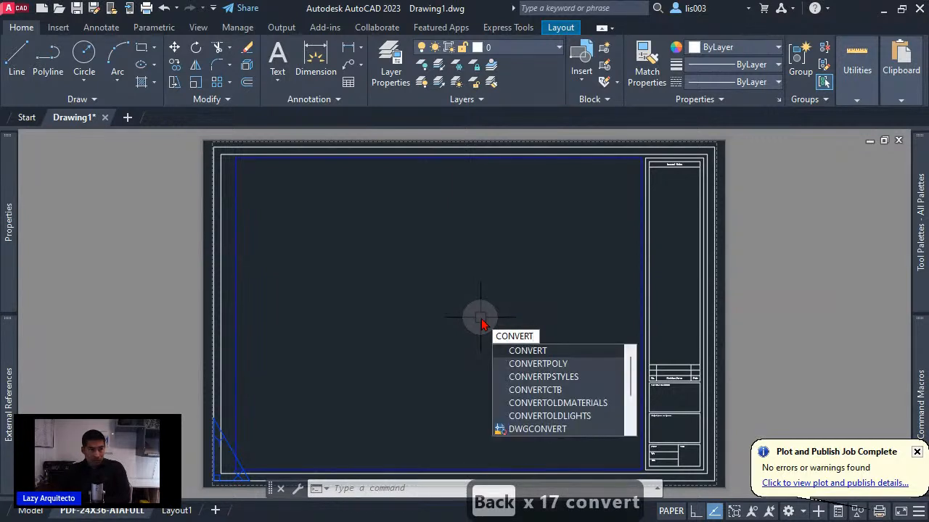
pyautogui.press('Down')
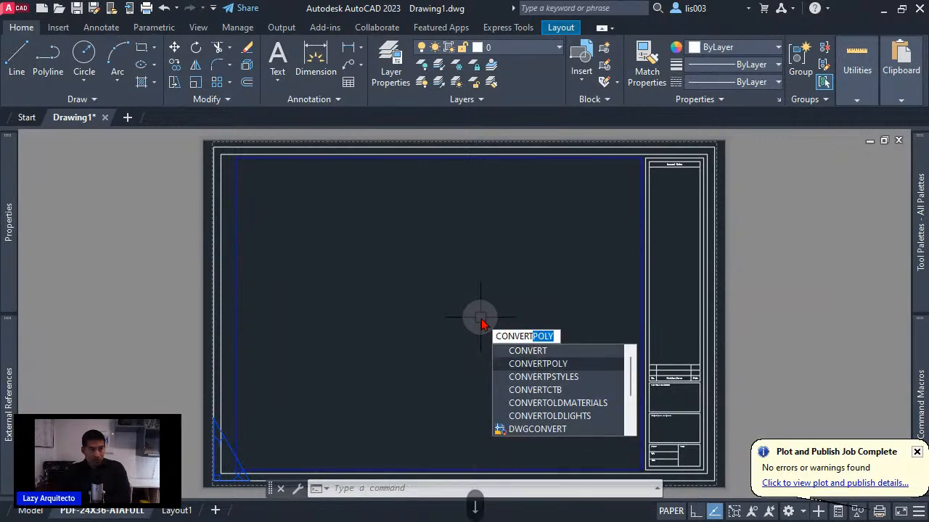
pyautogui.press('Down')
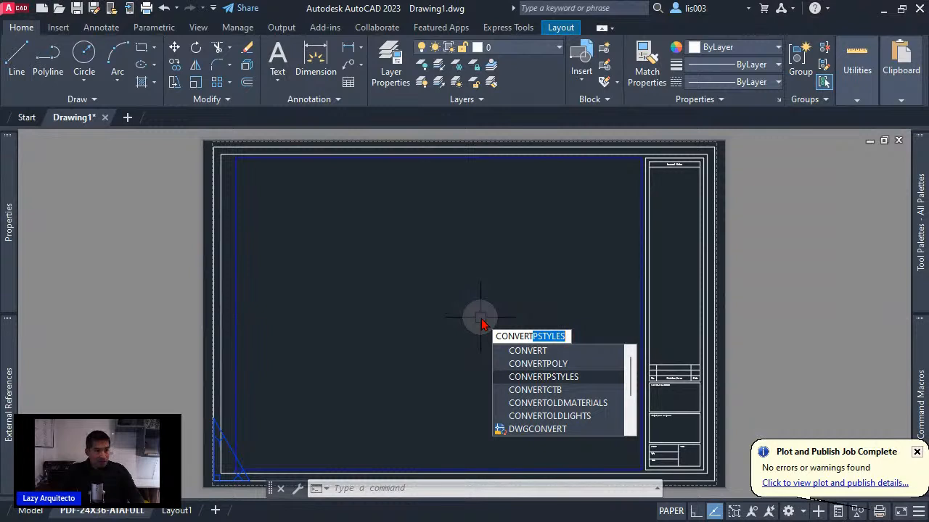
pyautogui.press('Return')
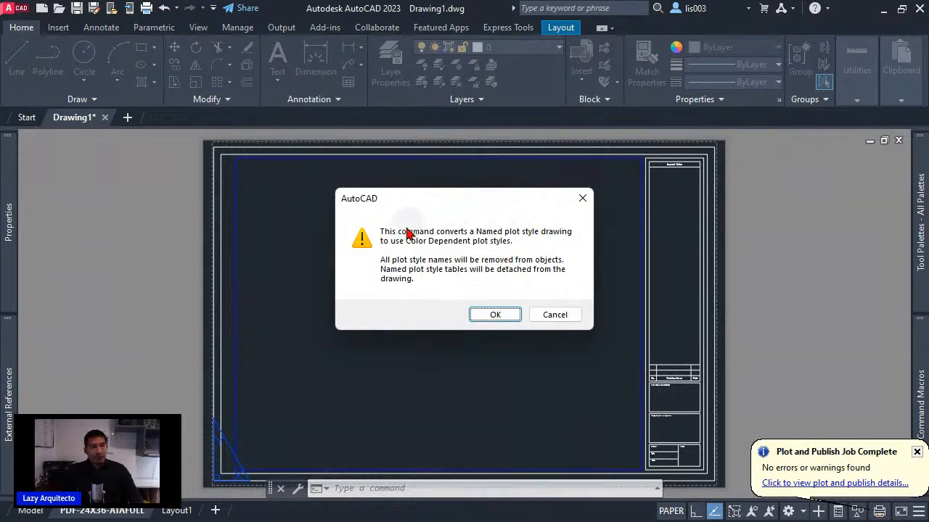
pyautogui.click(484, 317)
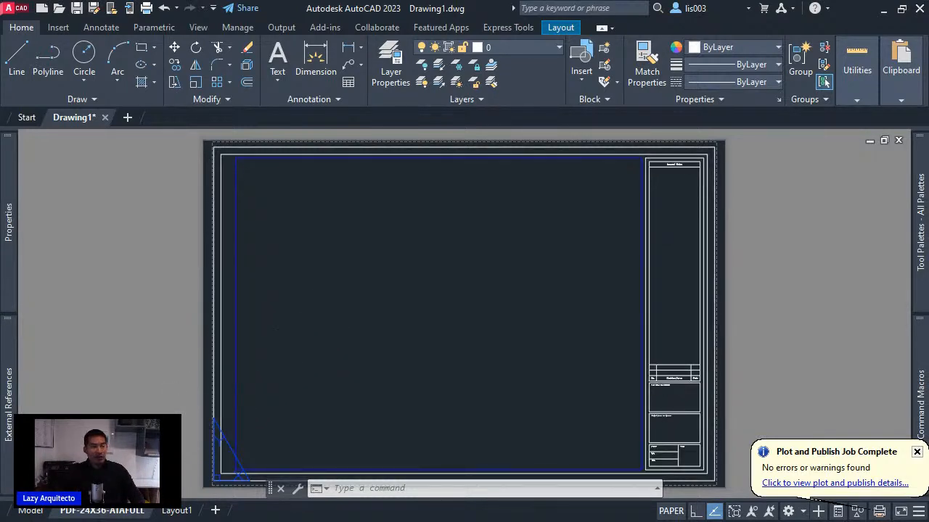
# Assign the ATAfull.ctb plot style table to the PDF-24X36-ATAFULL page setup and update all layouts that reference it.
pyautogui.rightClick(122, 516)
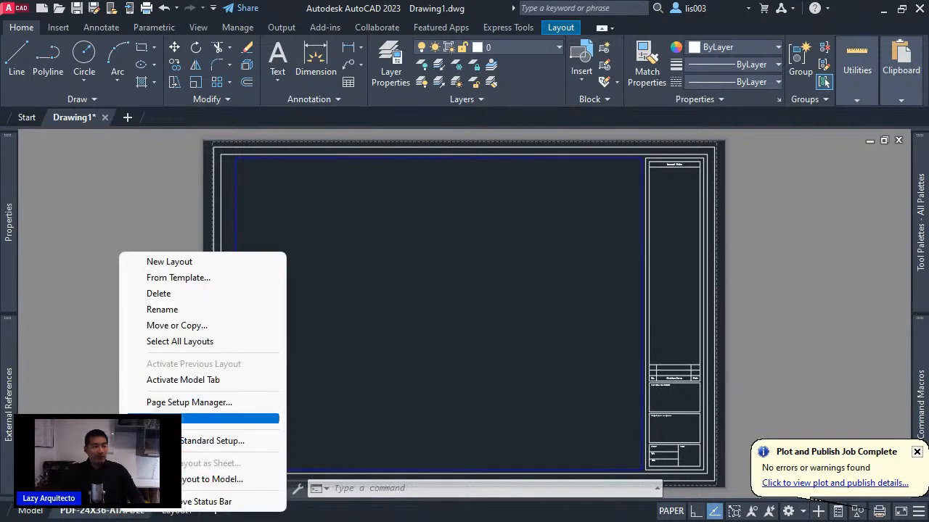
pyautogui.click(183, 404)
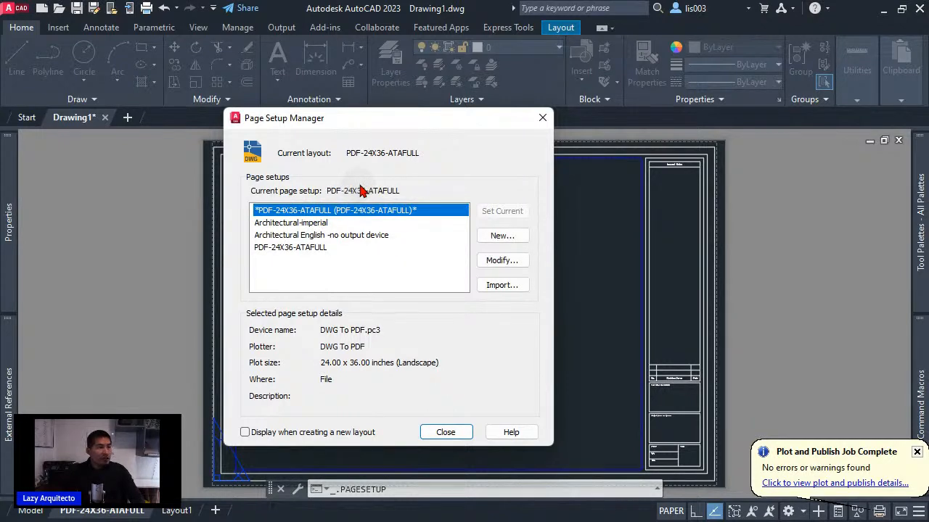
pyautogui.click(293, 247)
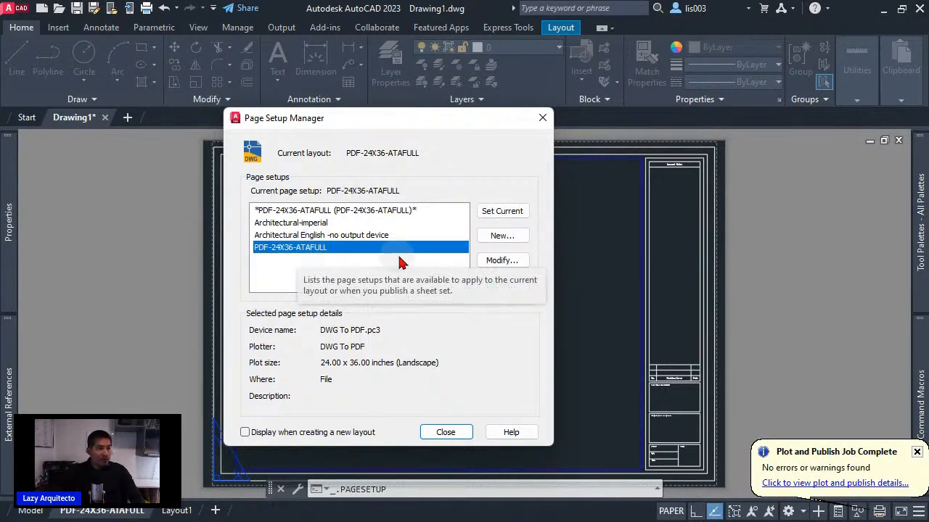
pyautogui.click(502, 261)
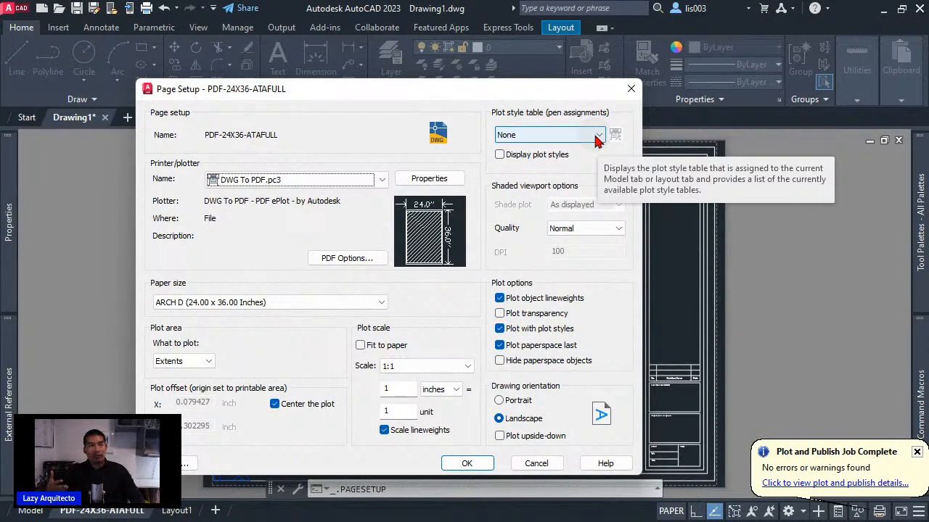
pyautogui.click(596, 138)
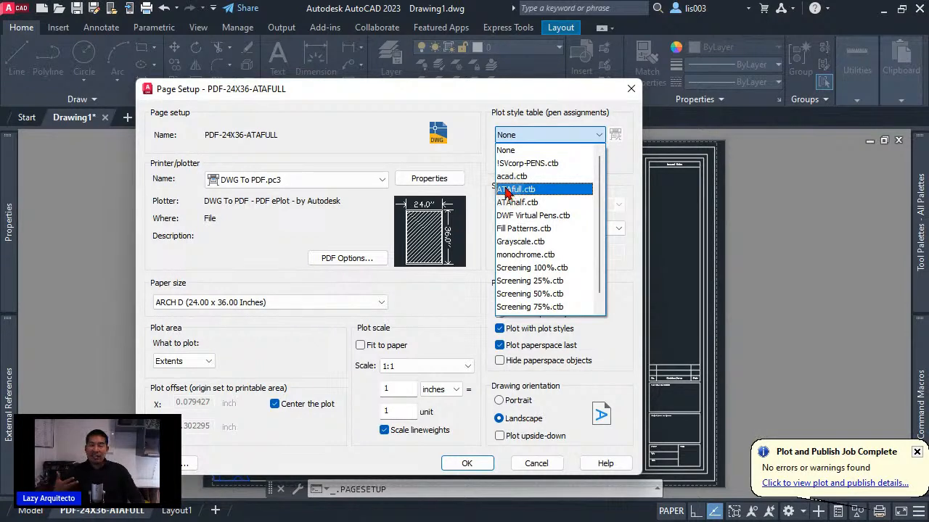
pyautogui.click(540, 190)
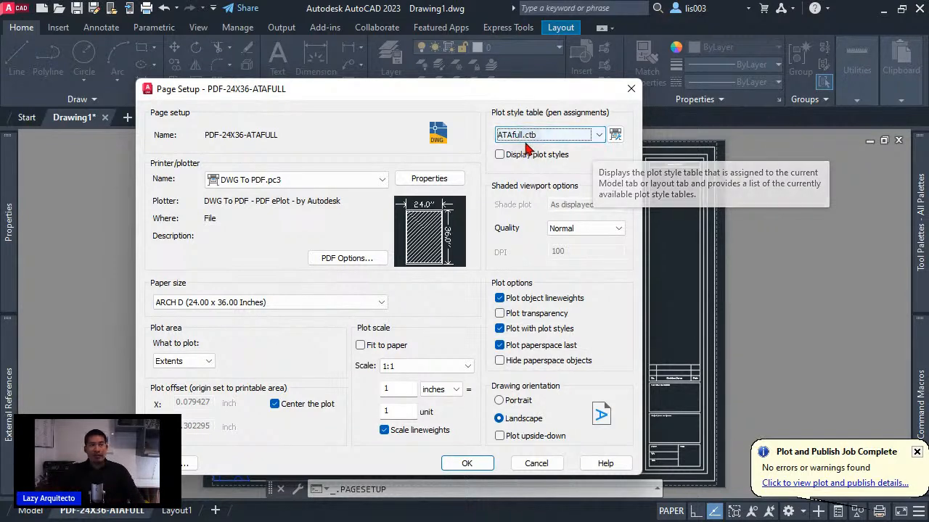
pyautogui.click(466, 464)
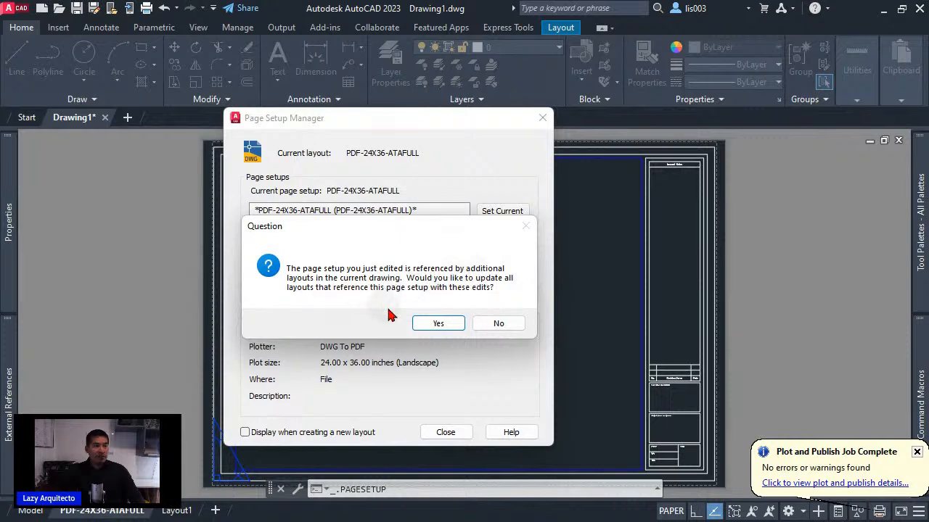
pyautogui.click(435, 323)
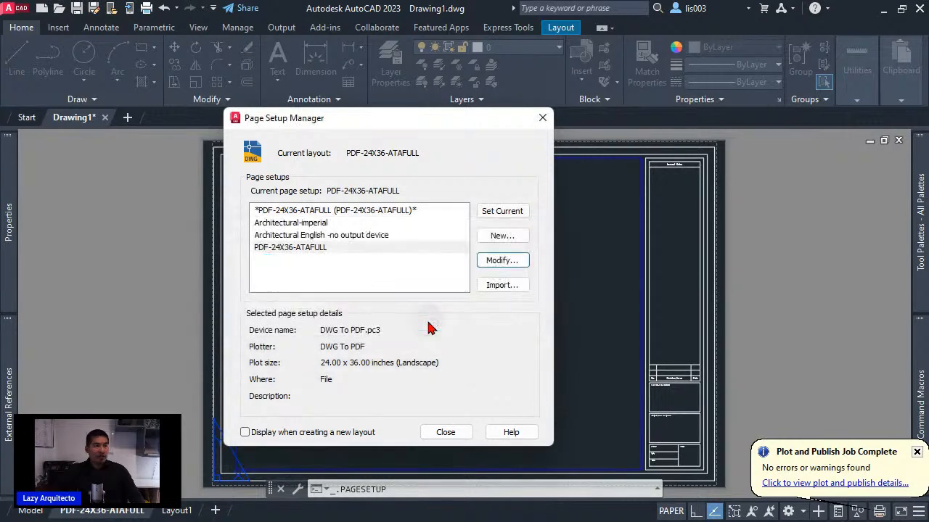
# Set the edited PDF-24X36-ATAFULL page setup current for the layout of the same name.
pyautogui.click(318, 250)
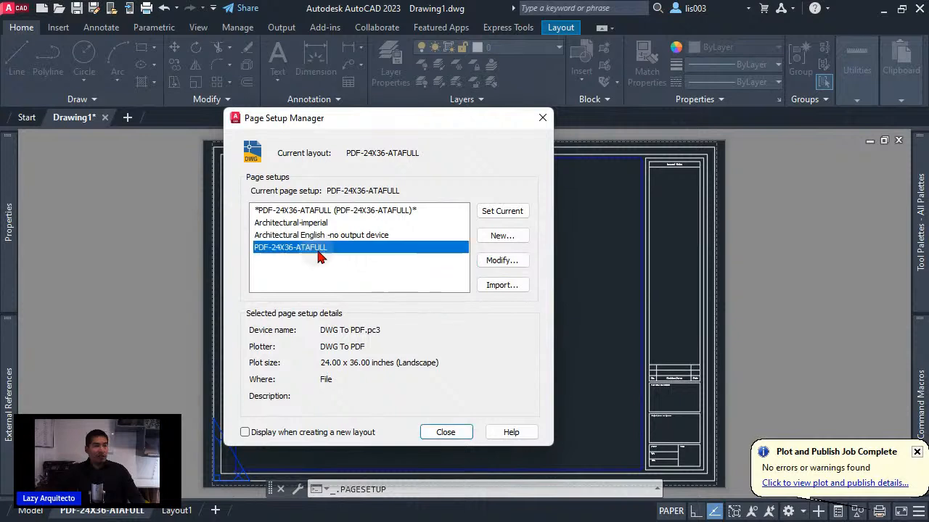
pyautogui.click(503, 213)
pyautogui.click(631, 238)
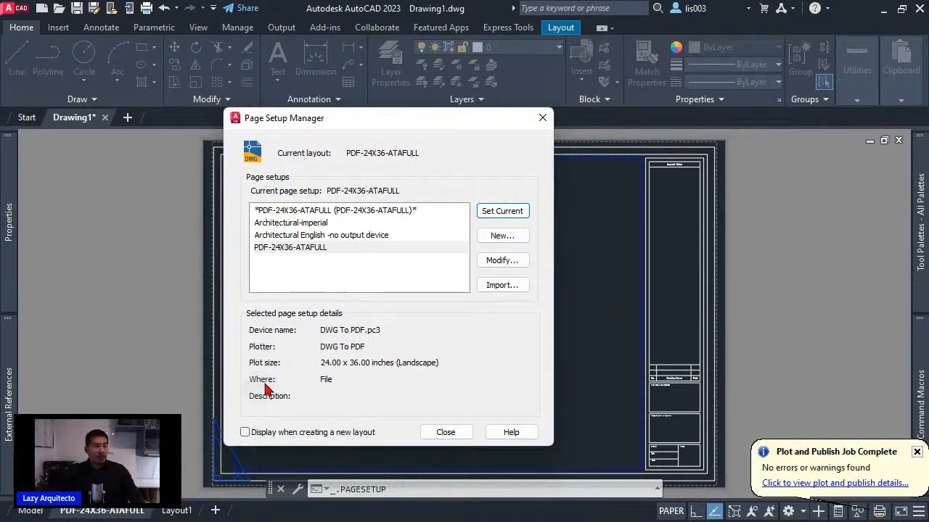
# Make Layout1 the active layout and open the Page Setup Manager for it.
pyautogui.click(443, 433)
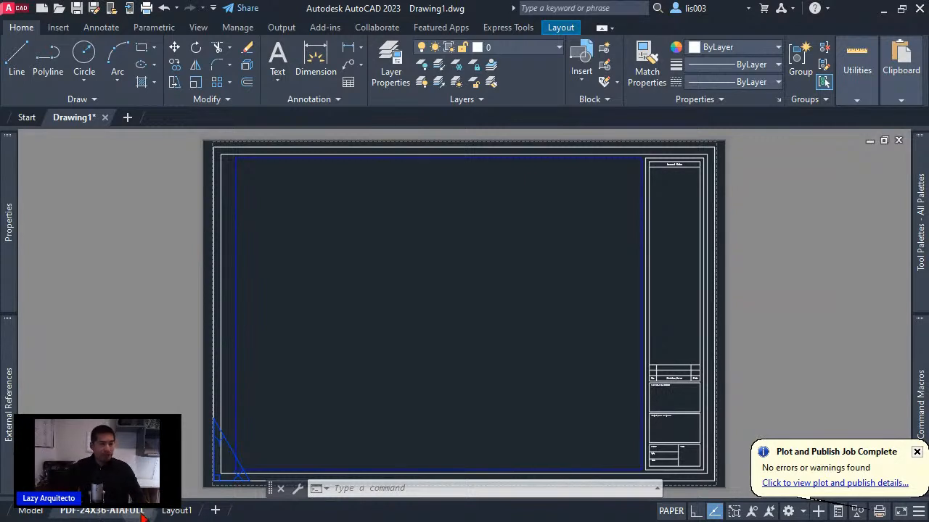
pyautogui.click(174, 512)
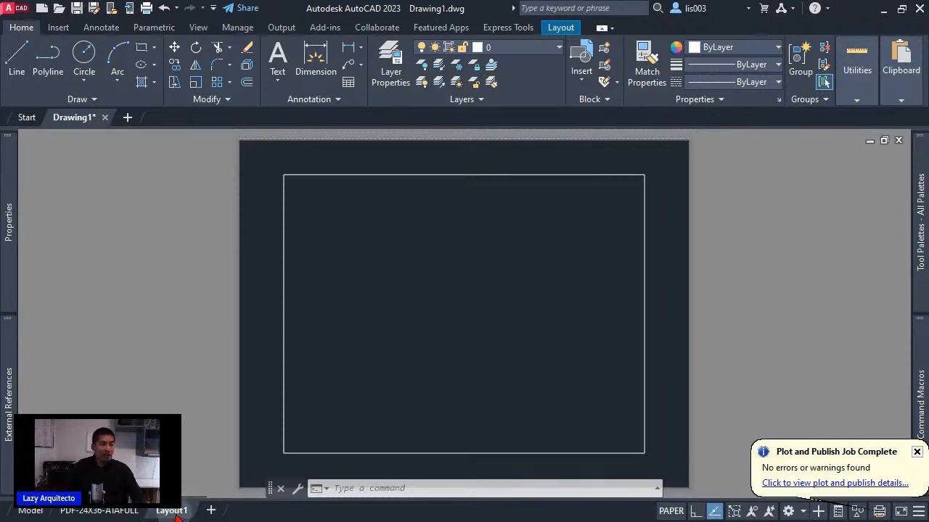
pyautogui.click(135, 511)
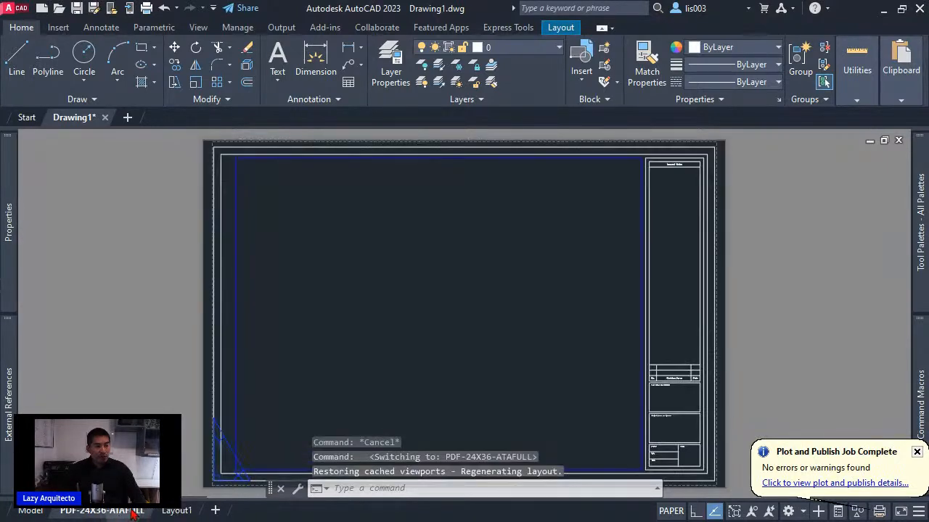
pyautogui.click(176, 511)
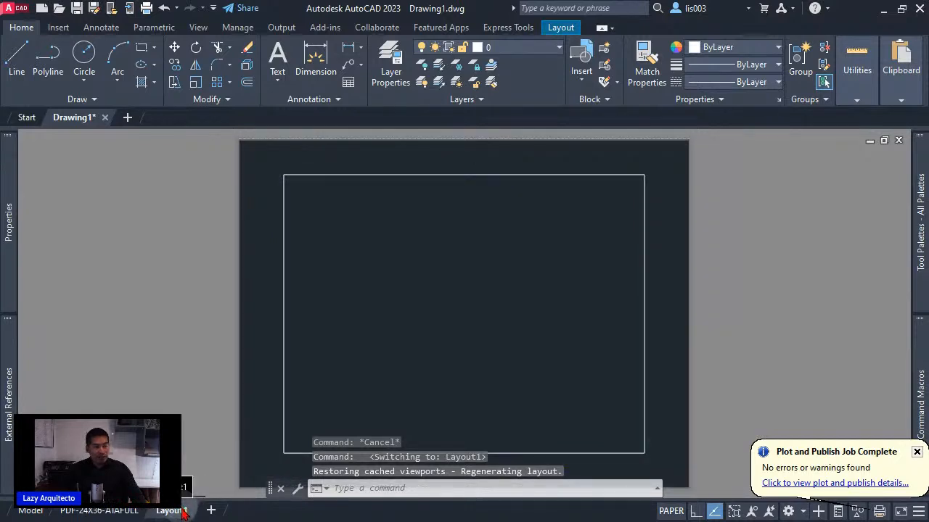
pyautogui.rightClick(182, 512)
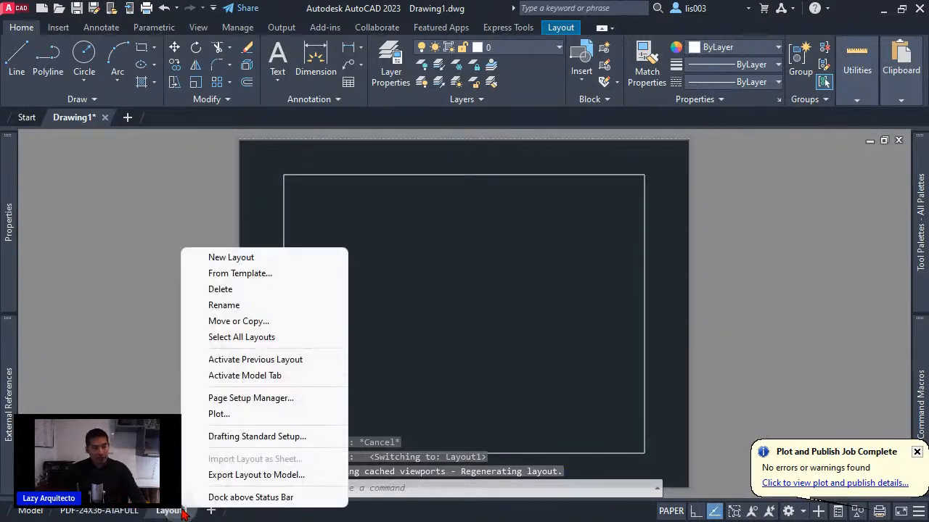
pyautogui.click(261, 400)
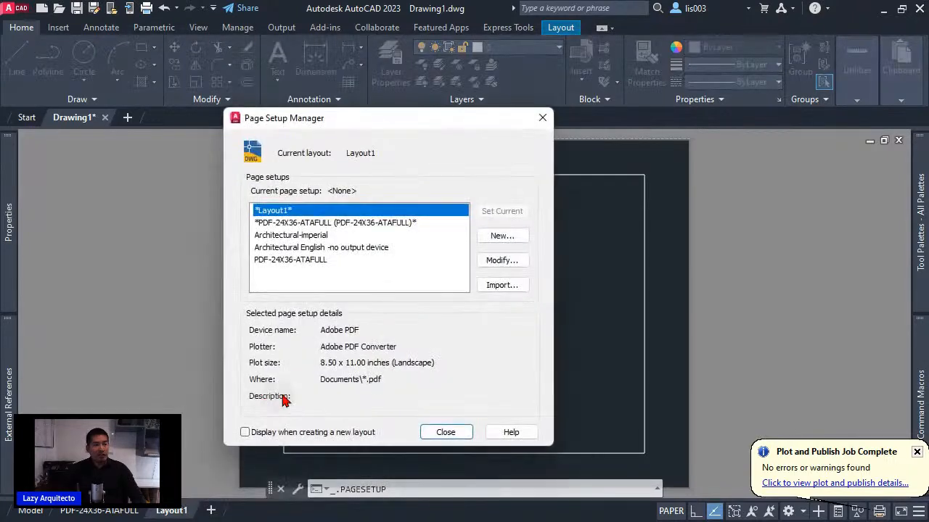
# Create a new page setup named PRINTER1-11X17-ATAFULL, starting from the Layout1 settings.
pyautogui.click(501, 236)
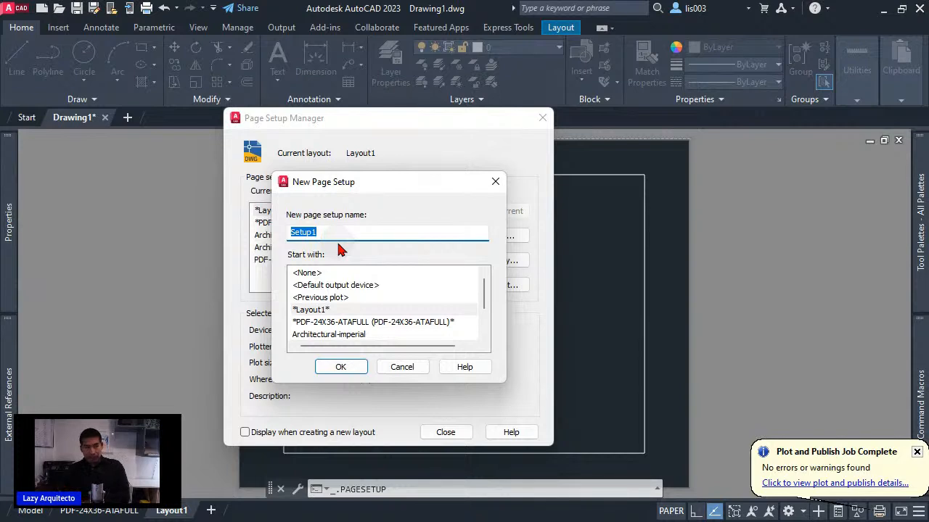
pyautogui.write('PRIN')
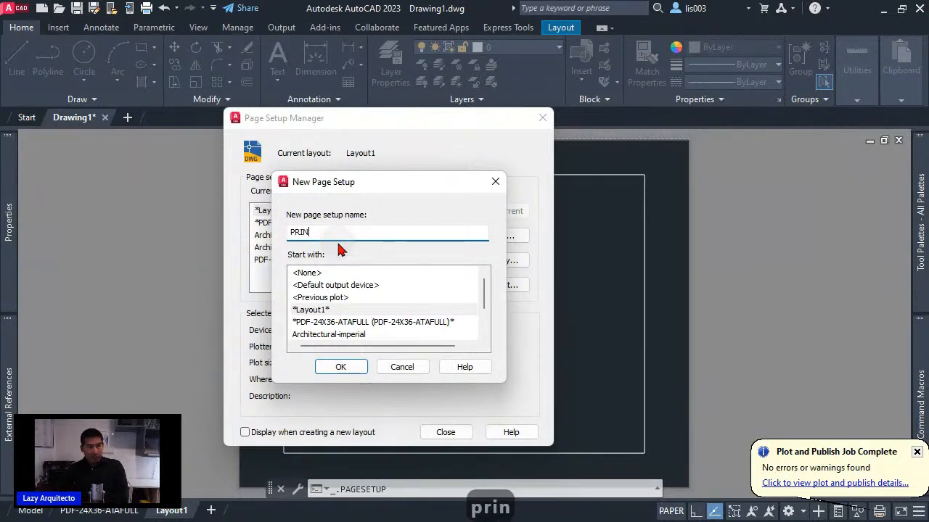
pyautogui.write('TER1')
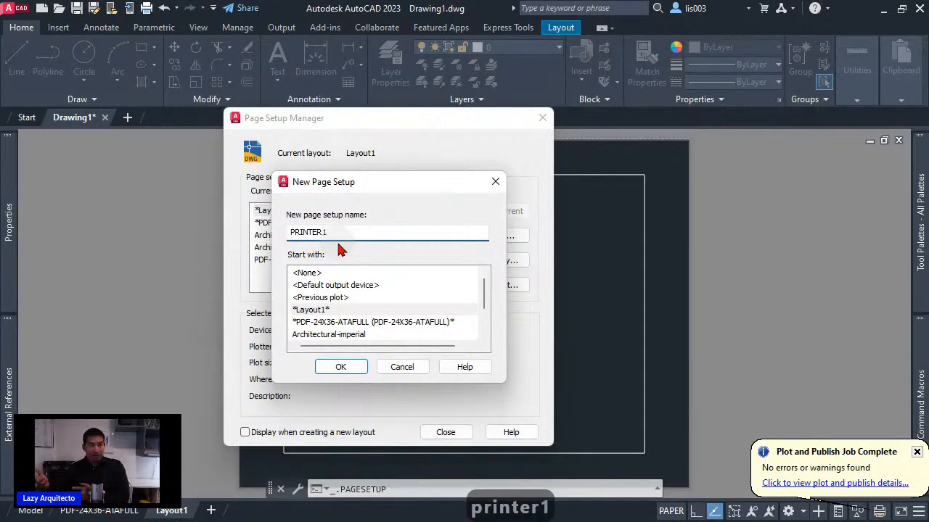
pyautogui.write('-')
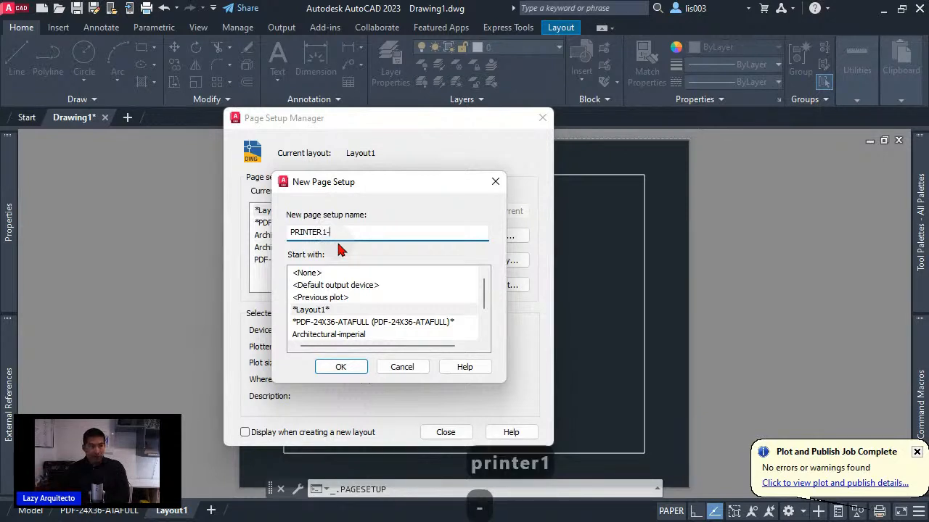
pyautogui.write('11X')
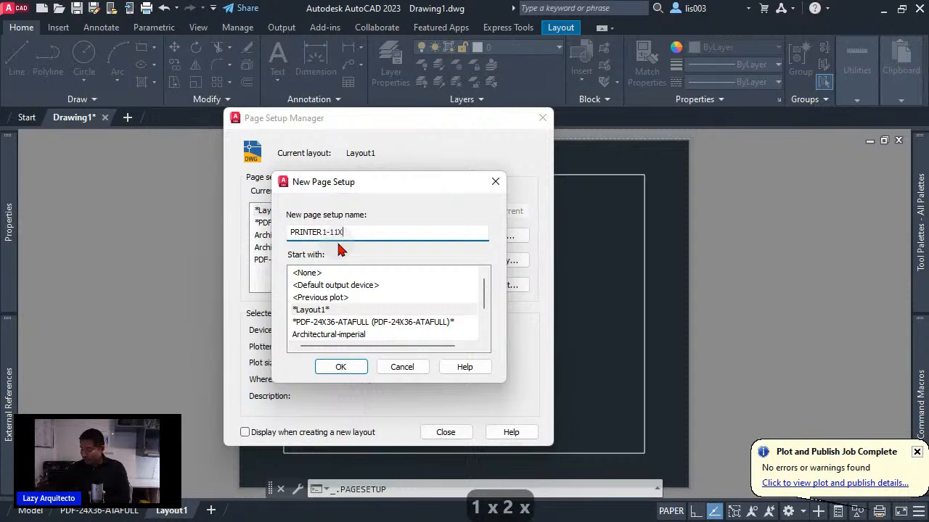
pyautogui.write('17')
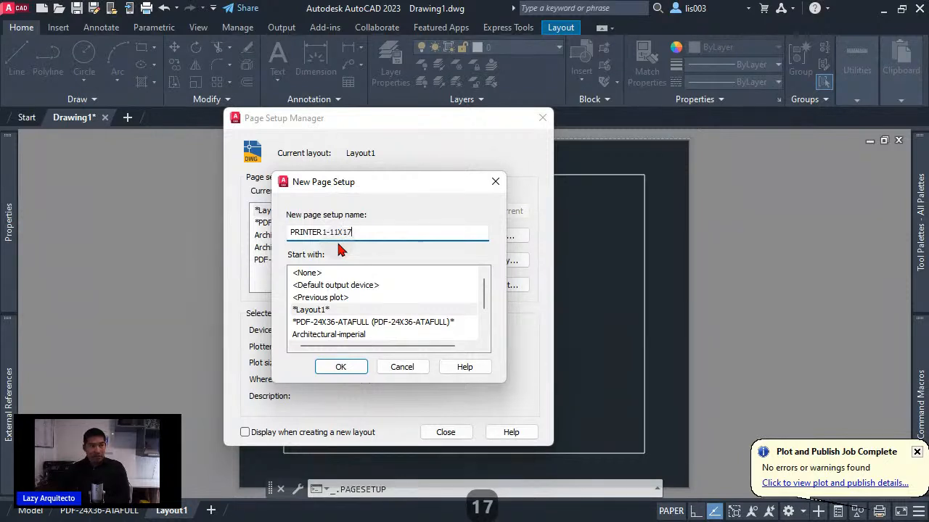
pyautogui.write('-')
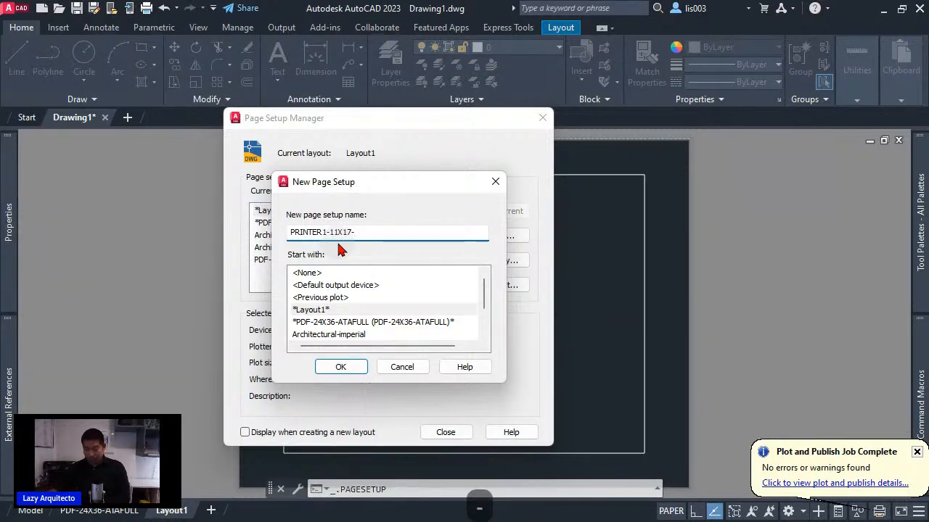
pyautogui.write('A')
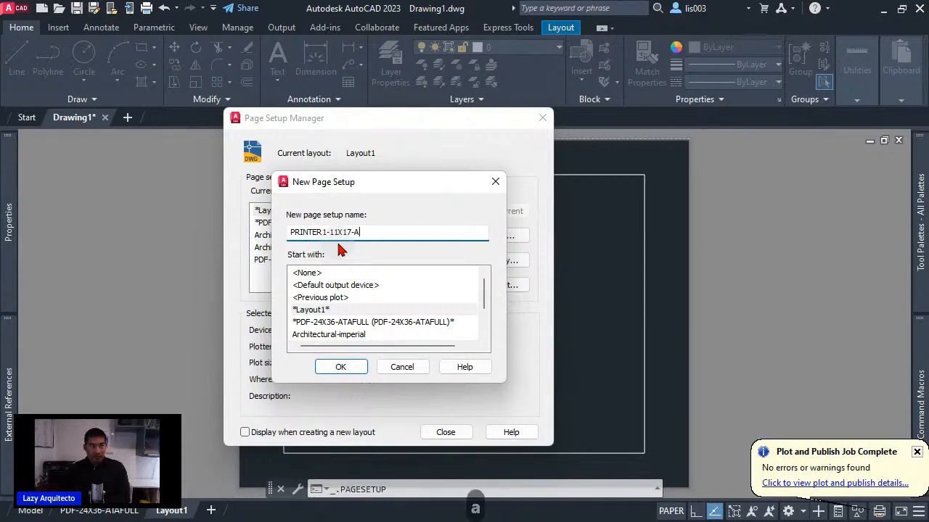
pyautogui.write('TAFULL')
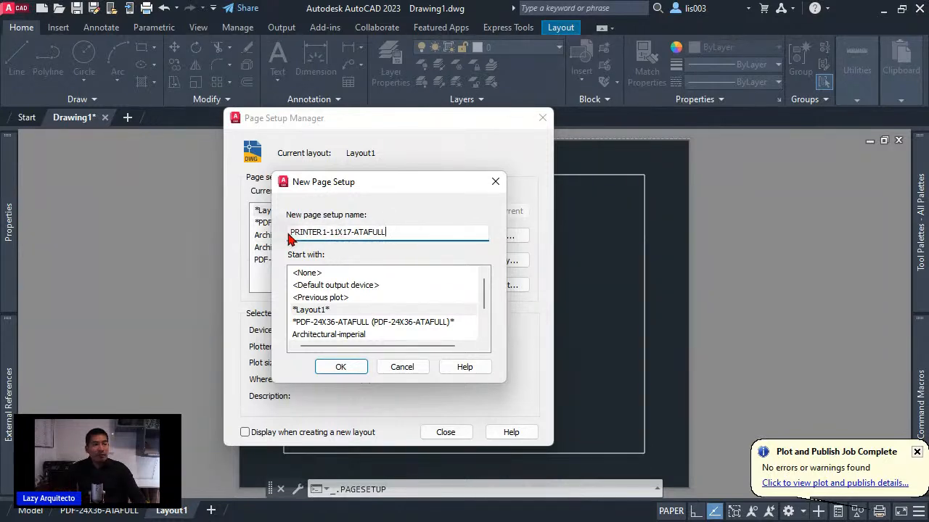
pyautogui.moveTo(293, 232); pyautogui.dragTo(333, 231)
pyautogui.click(328, 231)
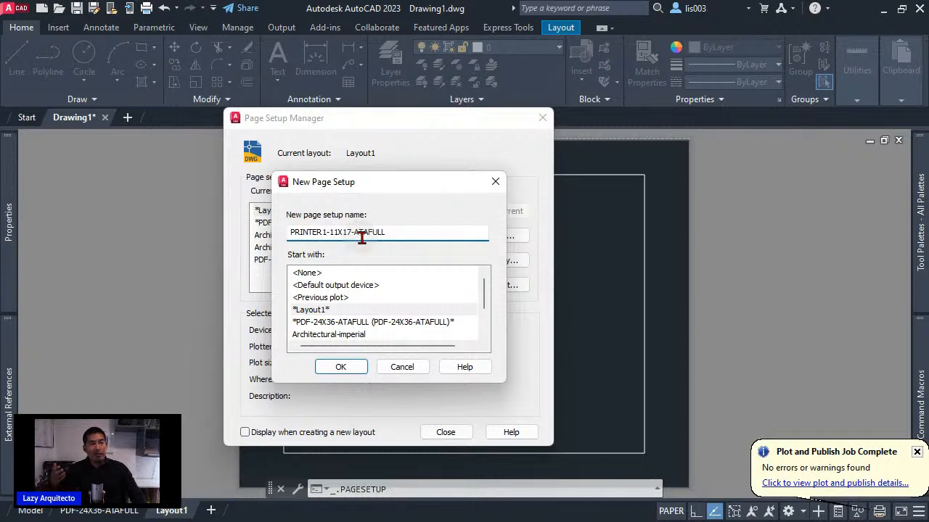
pyautogui.moveTo(329, 233); pyautogui.dragTo(353, 234)
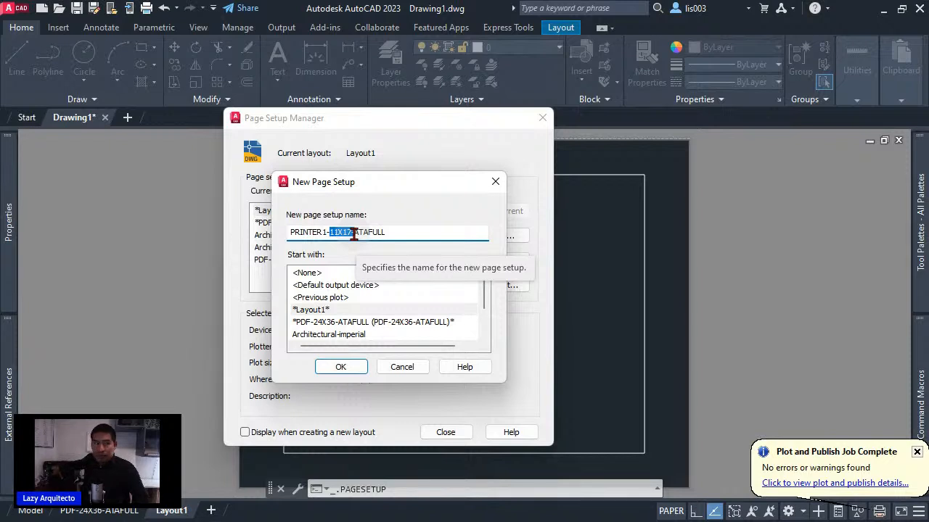
pyautogui.click(391, 233)
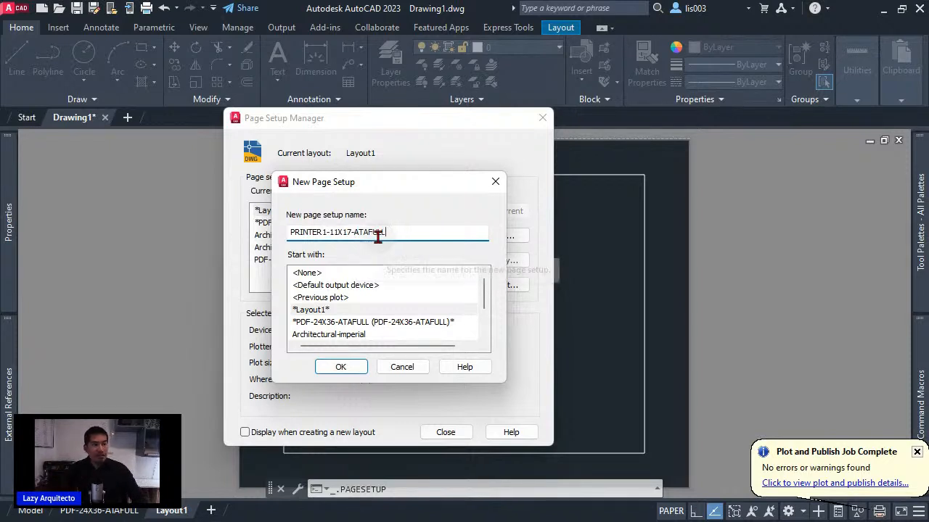
pyautogui.click(351, 365)
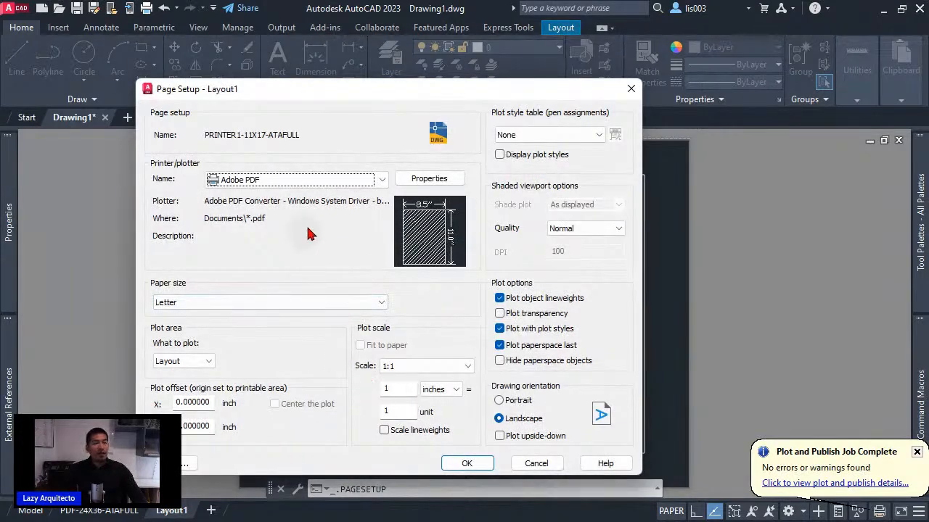
# Assign the WF-3640 Series(Network) printer to the new page setup with 11 x 17 in paper.
pyautogui.click(382, 181)
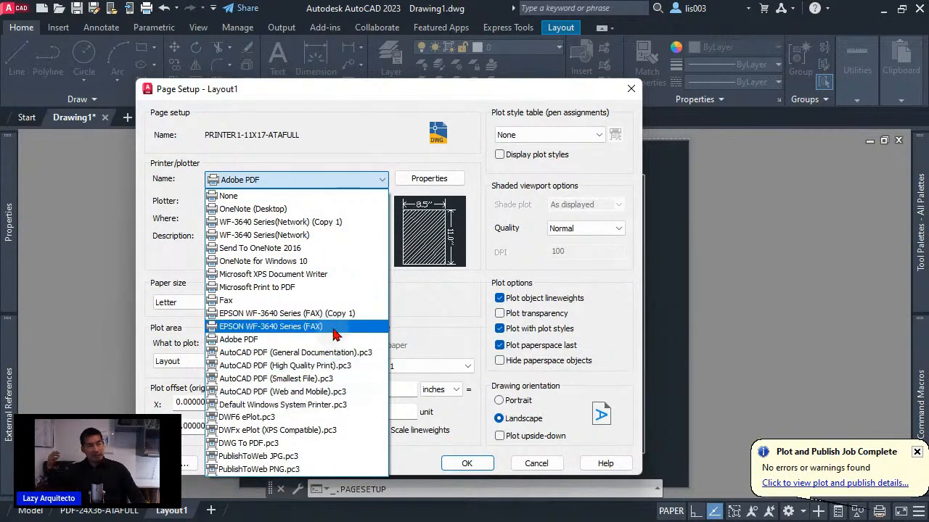
pyautogui.click(265, 239)
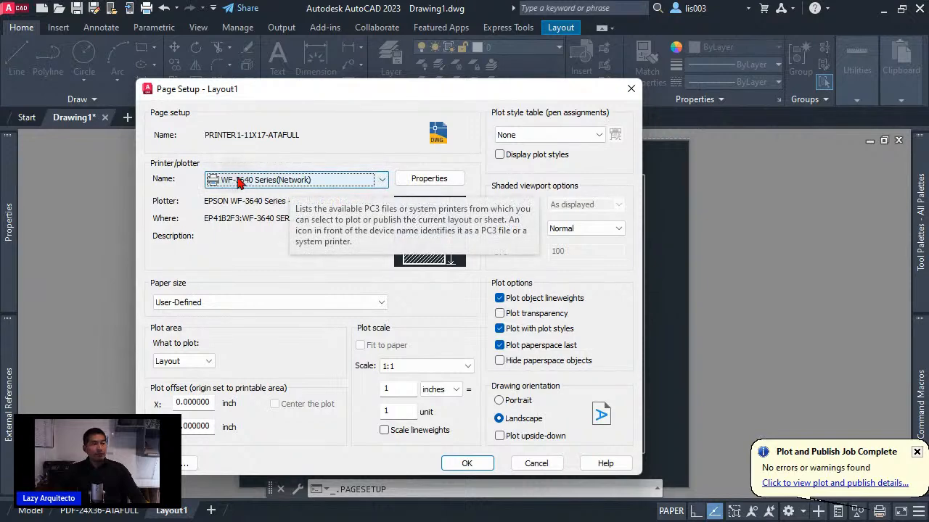
pyautogui.click(209, 303)
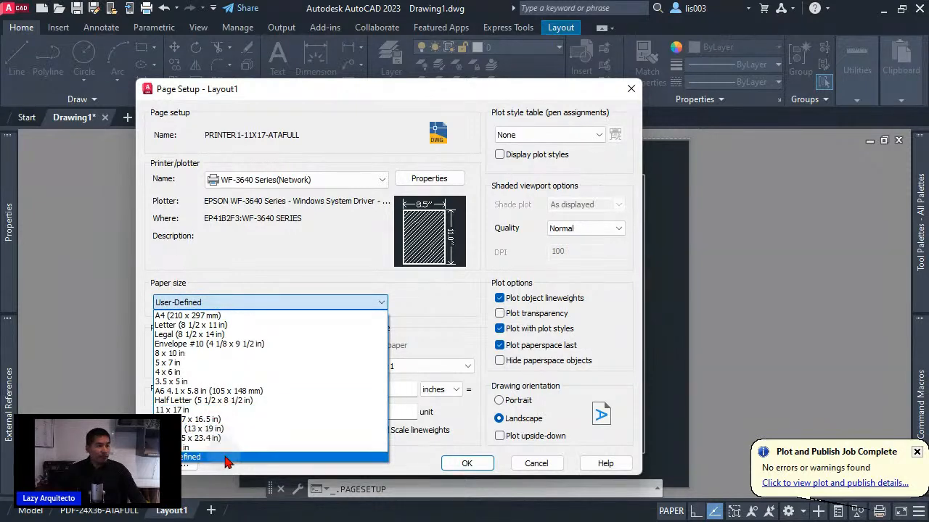
pyautogui.click(174, 410)
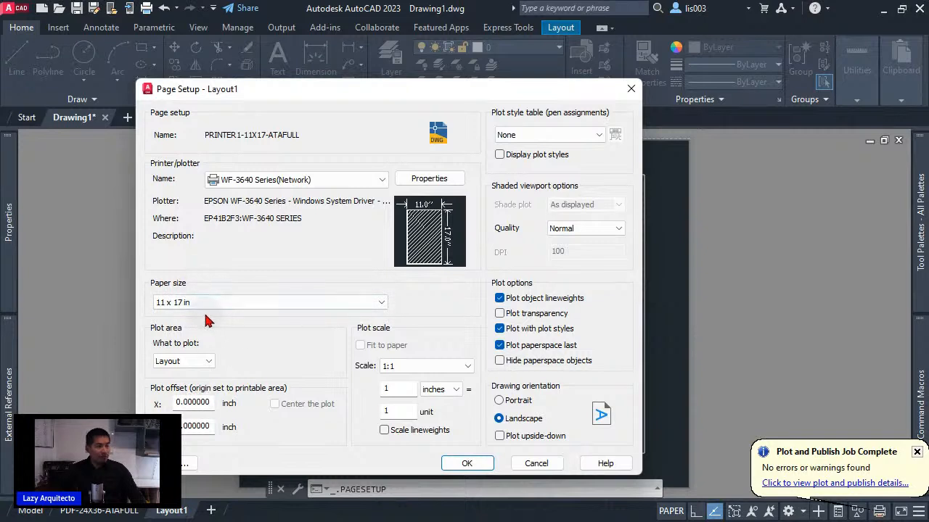
# Set the plot area to Extents, centered and fitted to the paper, with scaled lineweights.
pyautogui.click(194, 364)
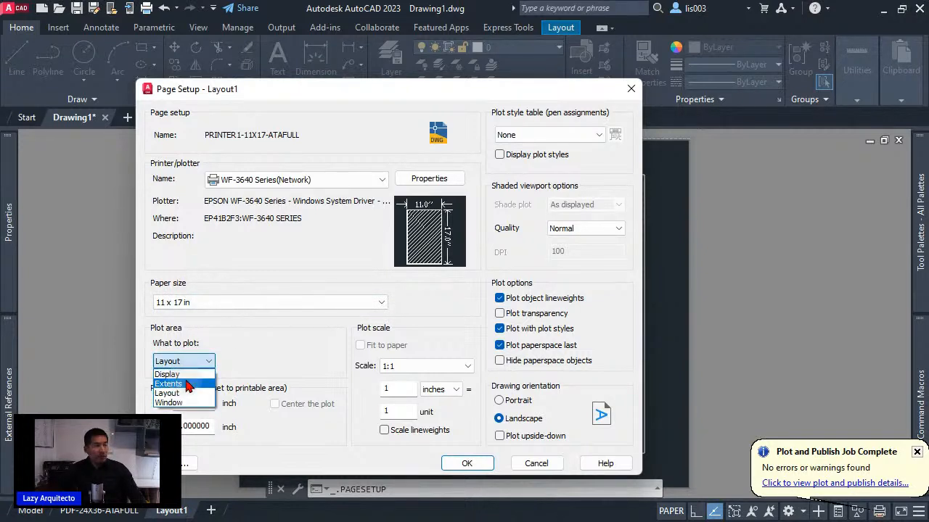
pyautogui.click(187, 385)
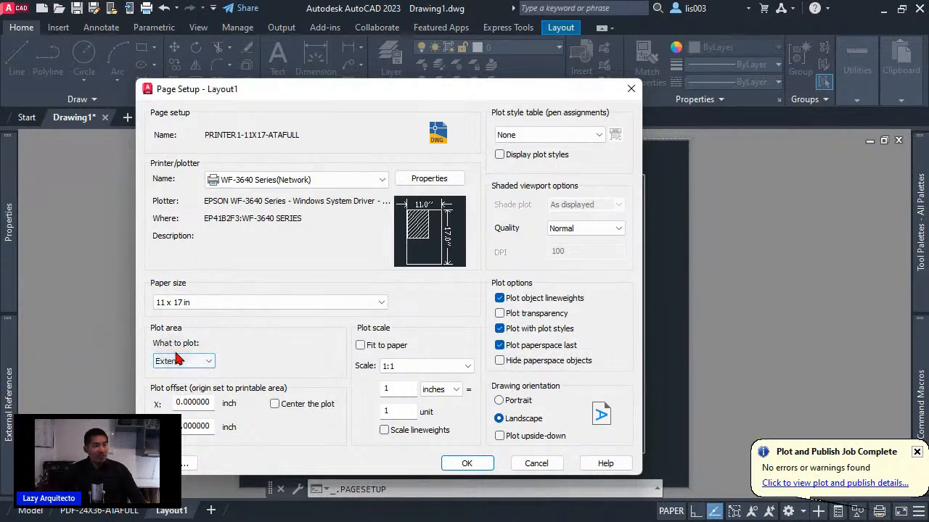
pyautogui.click(275, 405)
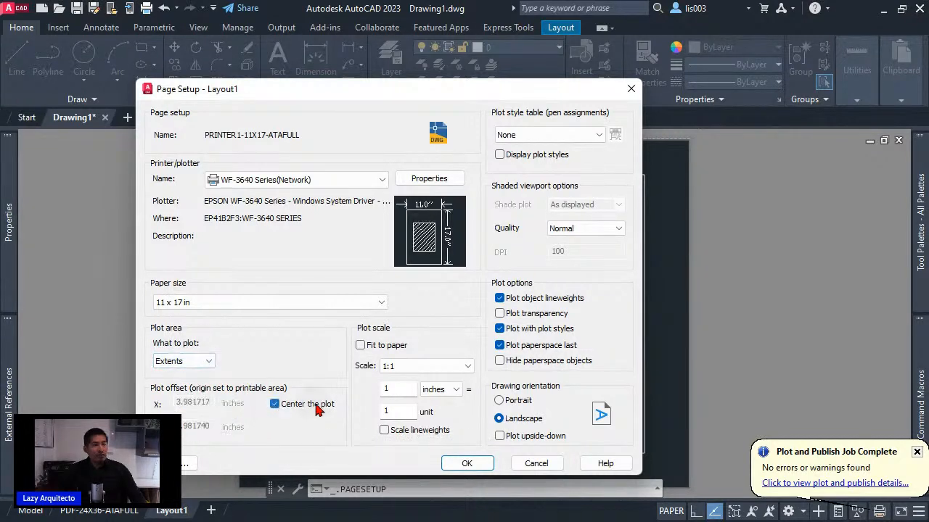
pyautogui.click(361, 346)
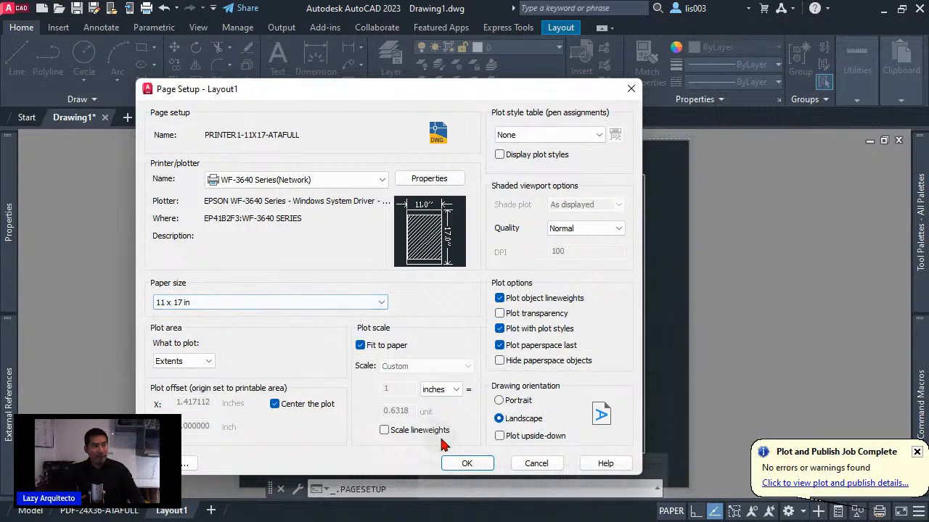
pyautogui.click(384, 431)
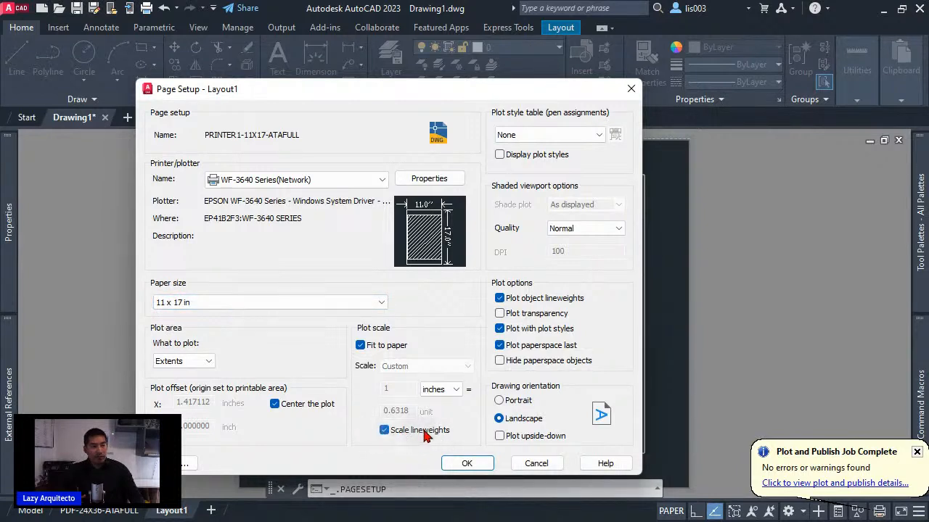
# Assign the ATAfull.ctb plot style table to the printer page setup, then preview the plot and save the setup.
pyautogui.click(548, 138)
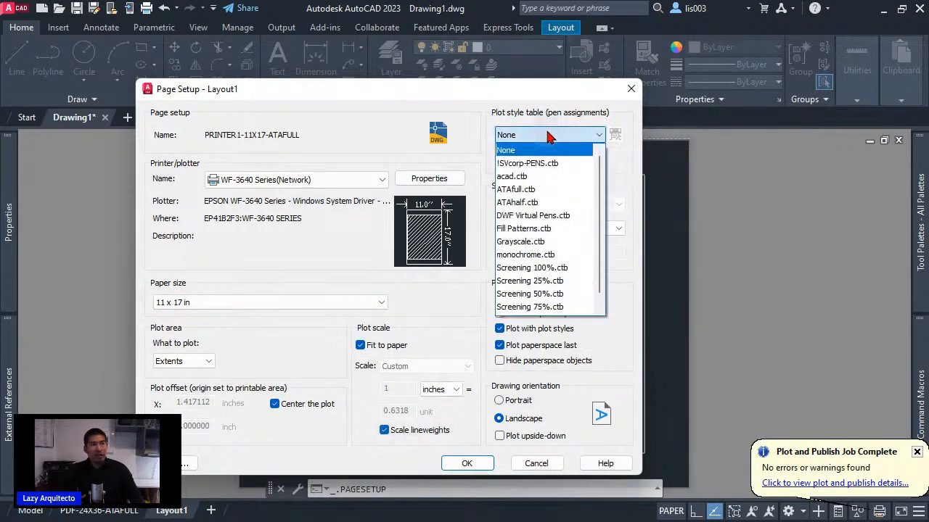
pyautogui.click(537, 191)
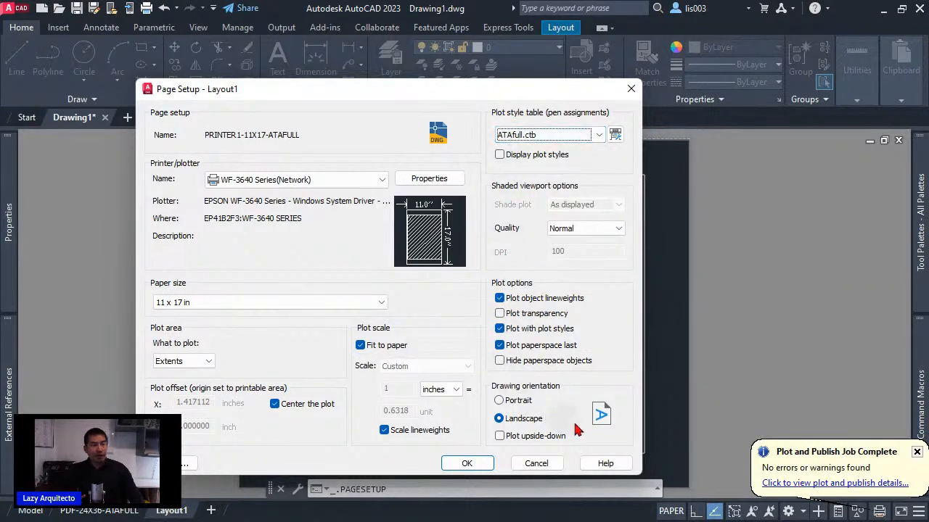
pyautogui.click(185, 466)
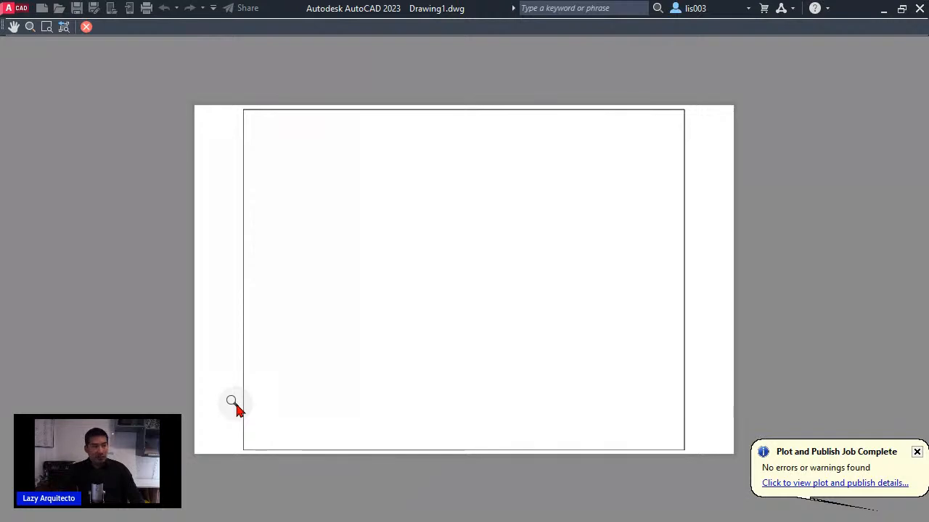
pyautogui.press('Escape')
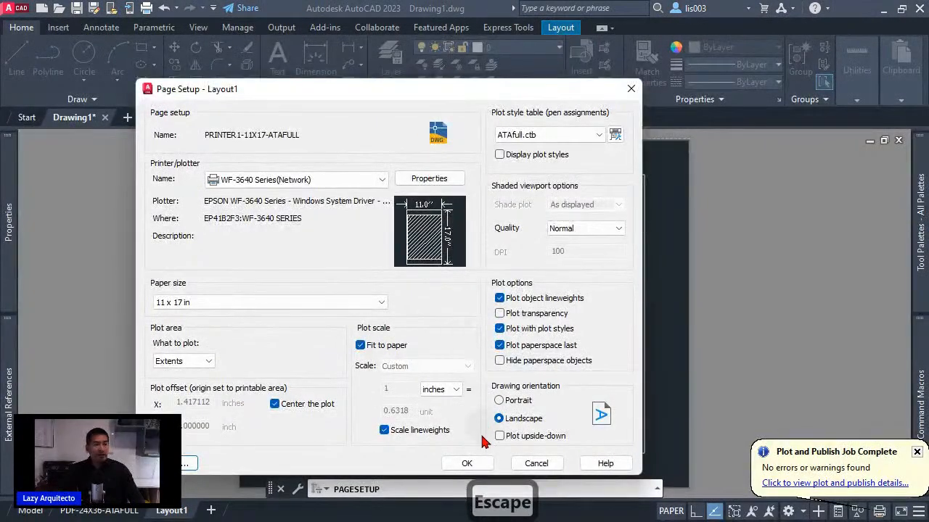
pyautogui.click(468, 464)
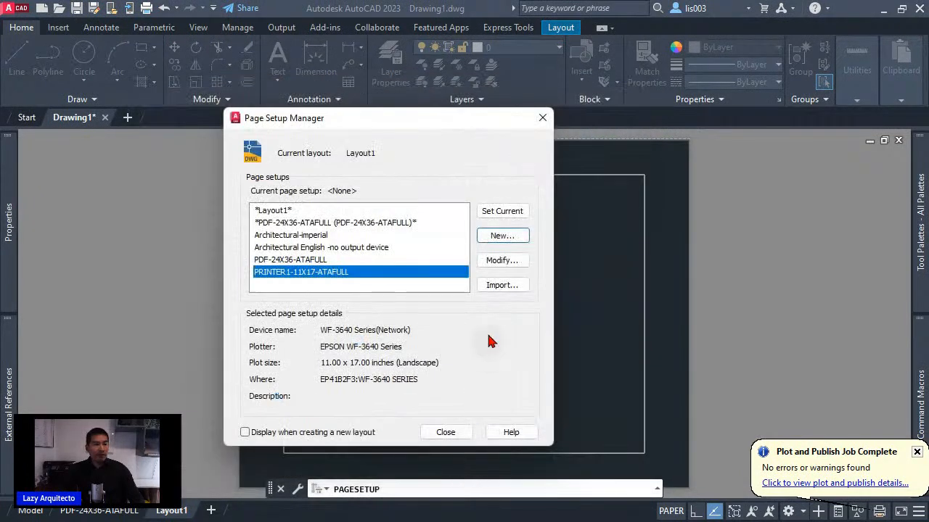
# Set the PRINTER1-11X17-ATAFULL page setup current for Layout1.
pyautogui.click(285, 275)
pyautogui.click(429, 274)
pyautogui.click(500, 215)
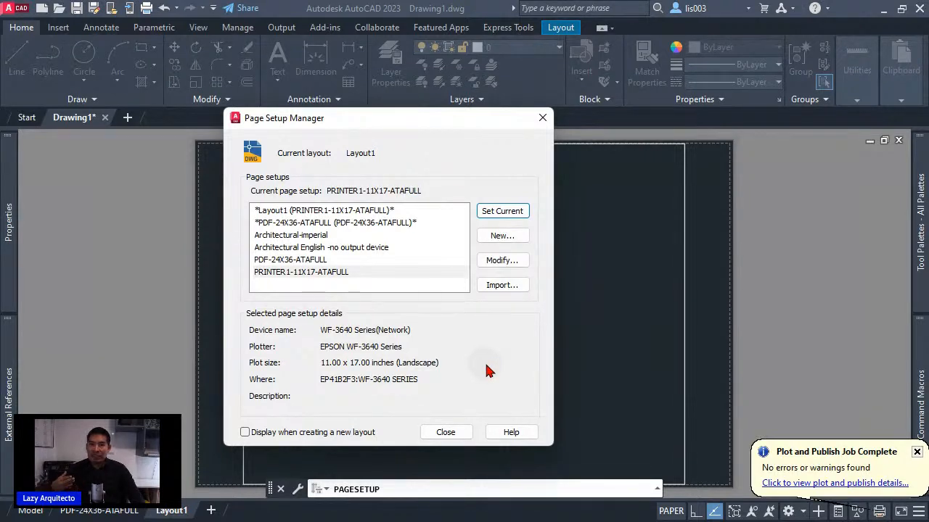
pyautogui.click(345, 273)
pyautogui.click(502, 211)
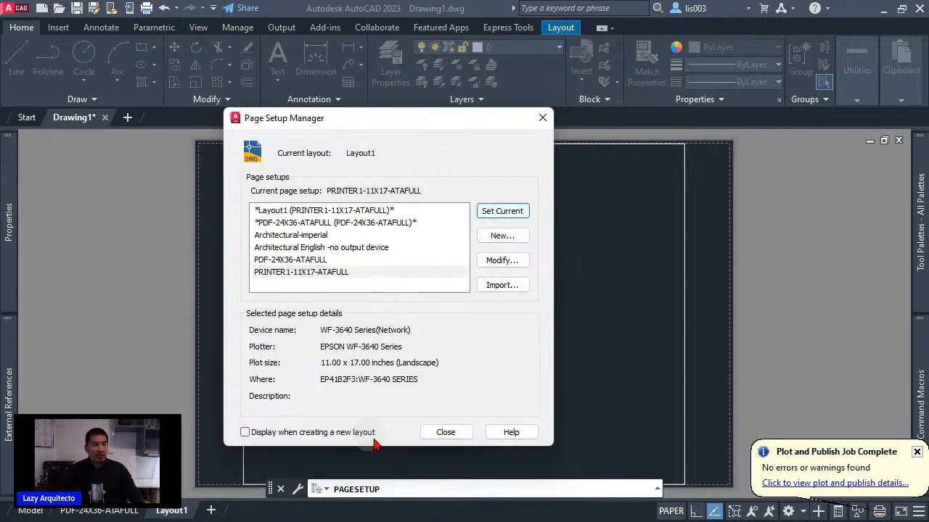
# Finish the page setup and rename Layout1 as PRINTER1-11X17-ATAFULL.
pyautogui.click(445, 434)
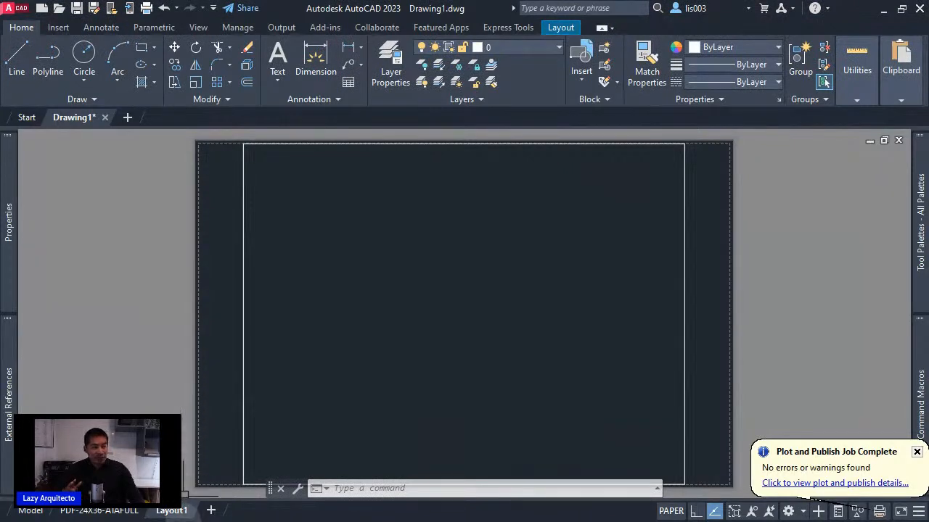
pyautogui.doubleClick(172, 511)
pyautogui.write('PR')
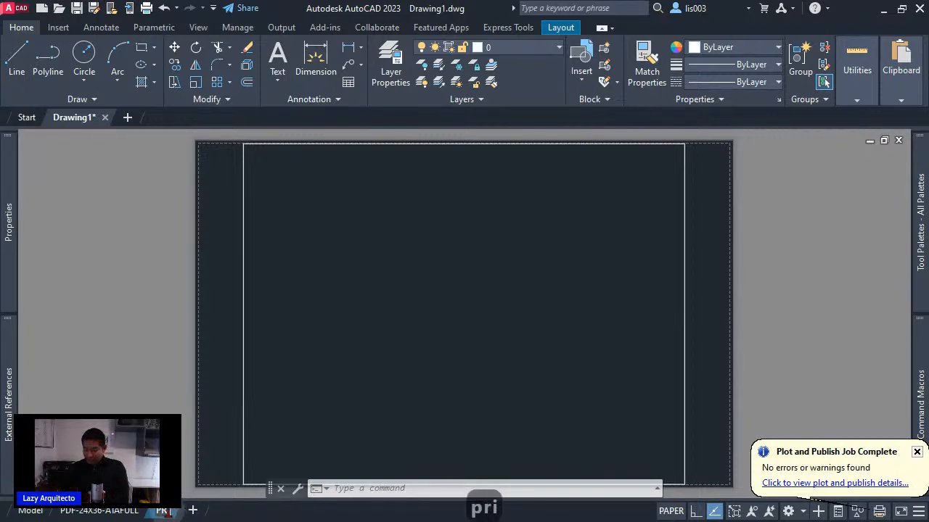
pyautogui.write('INTER1')
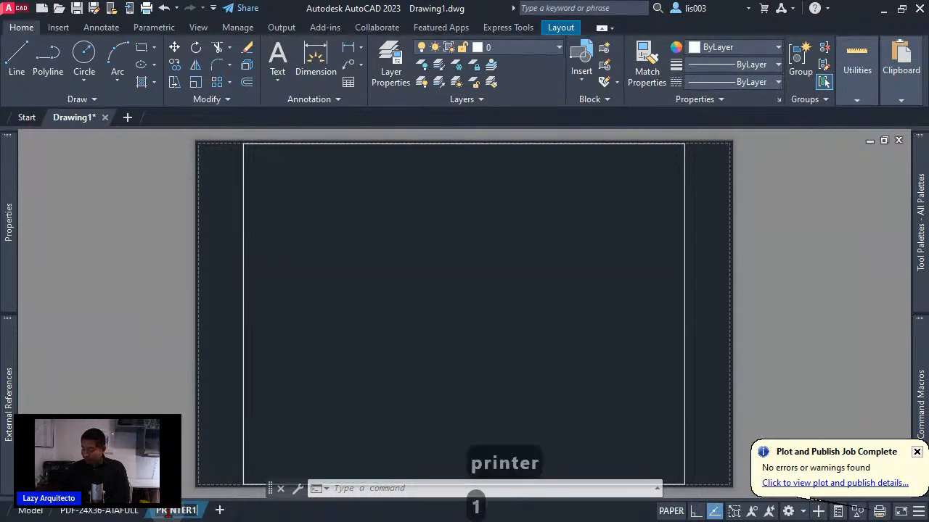
pyautogui.write('-11X1')
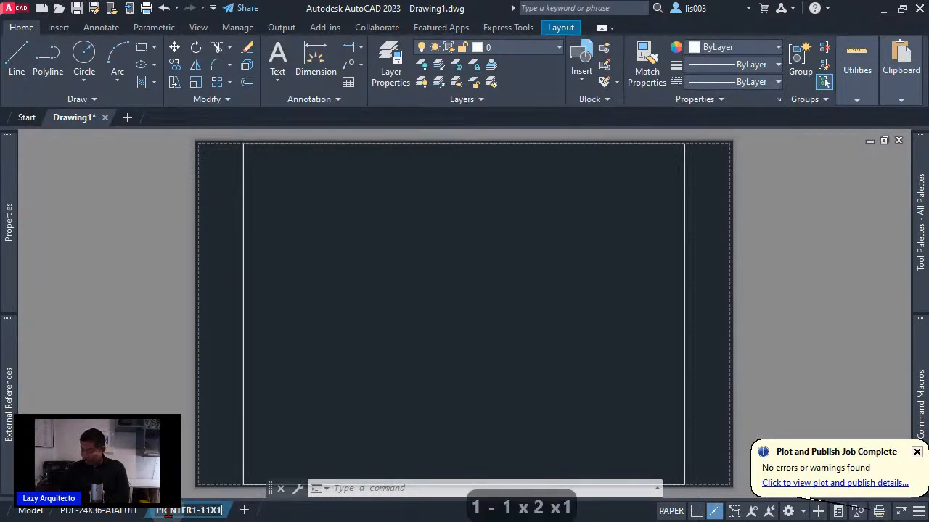
pyautogui.write('7-')
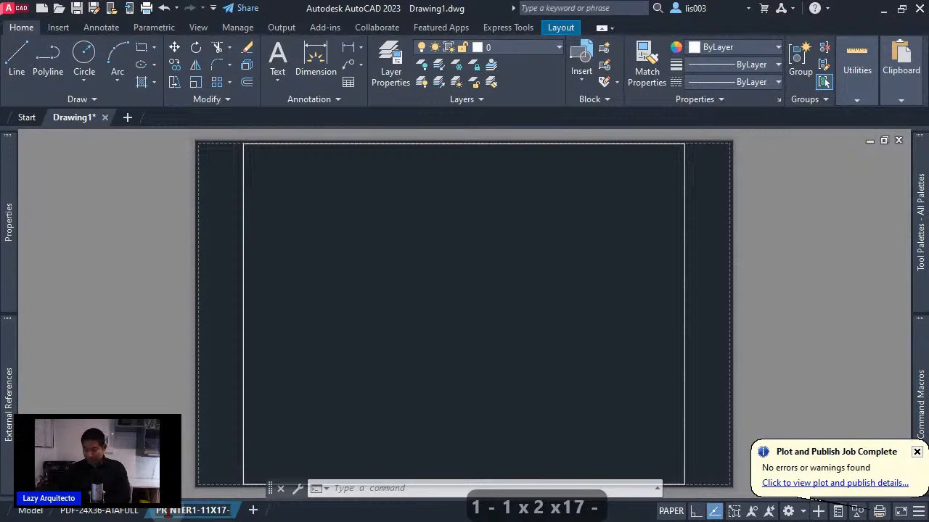
pyautogui.write('ATAFULL')
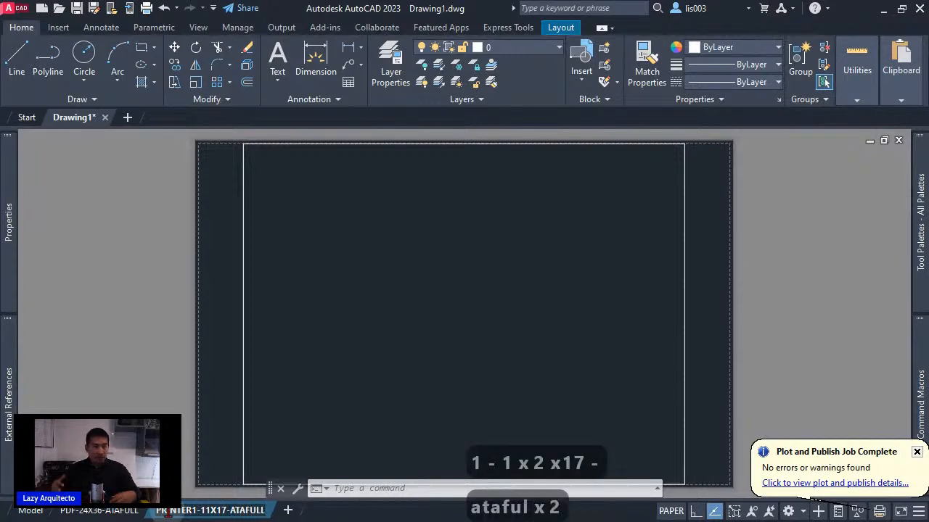
pyautogui.press('Return')
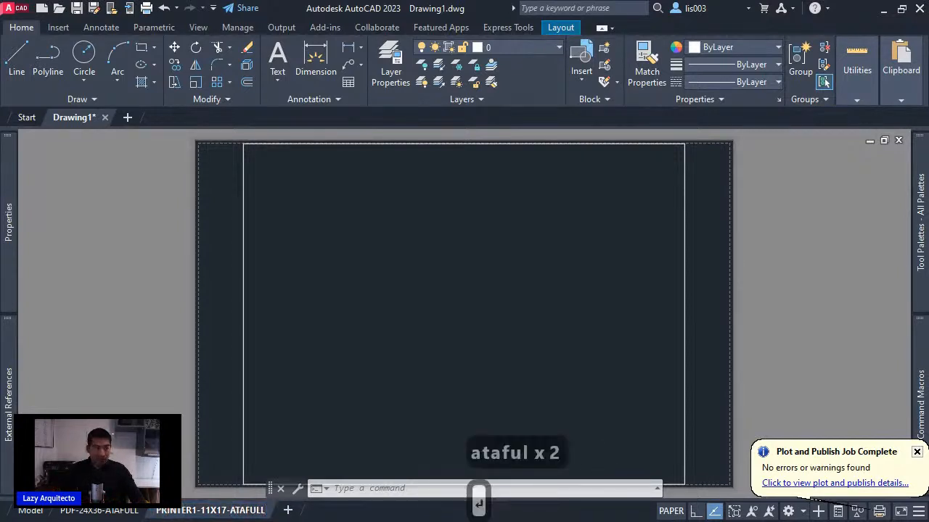
pyautogui.click(93, 403)
pyautogui.click(97, 406)
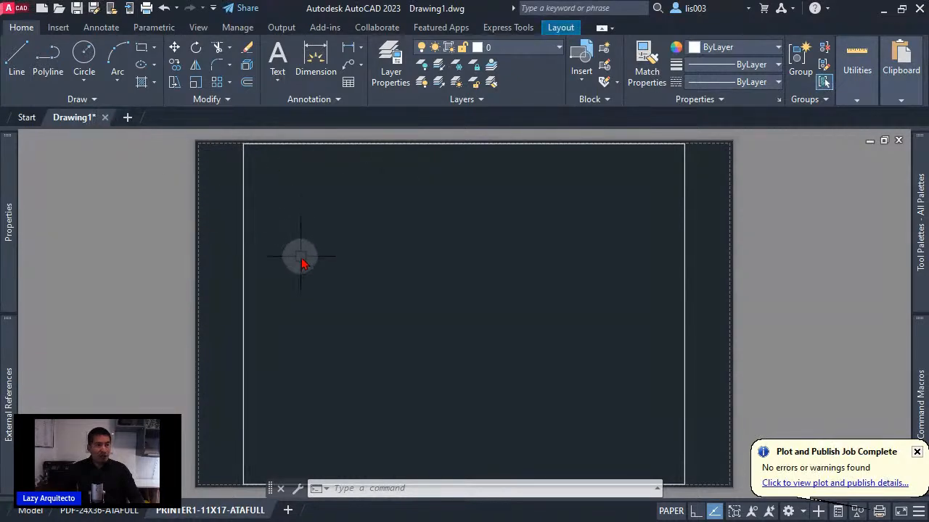
# Start saving the drawing, create a PUBLISH-OPTIONS folder inside 01 TEMPLATES, and enter it.
pyautogui.hotkey('ctrl', 's')
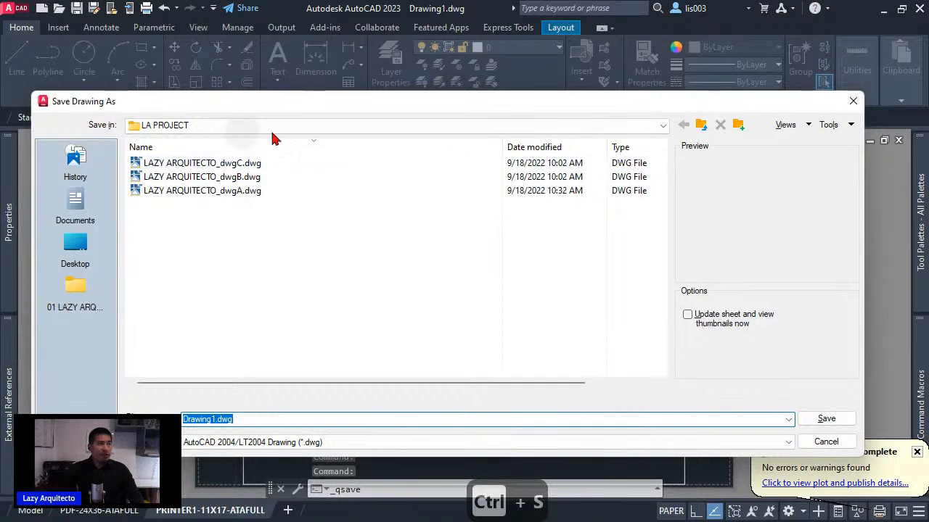
pyautogui.click(656, 129)
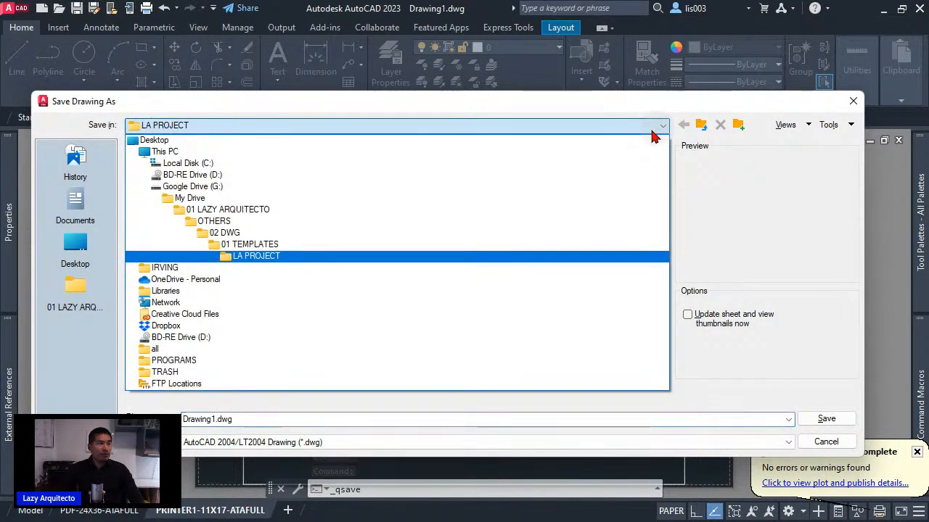
pyautogui.click(358, 244)
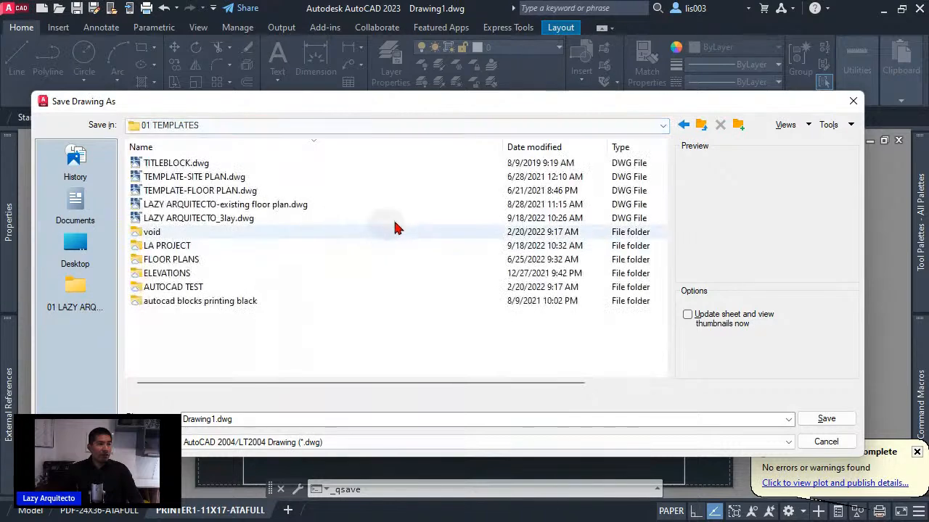
pyautogui.click(738, 126)
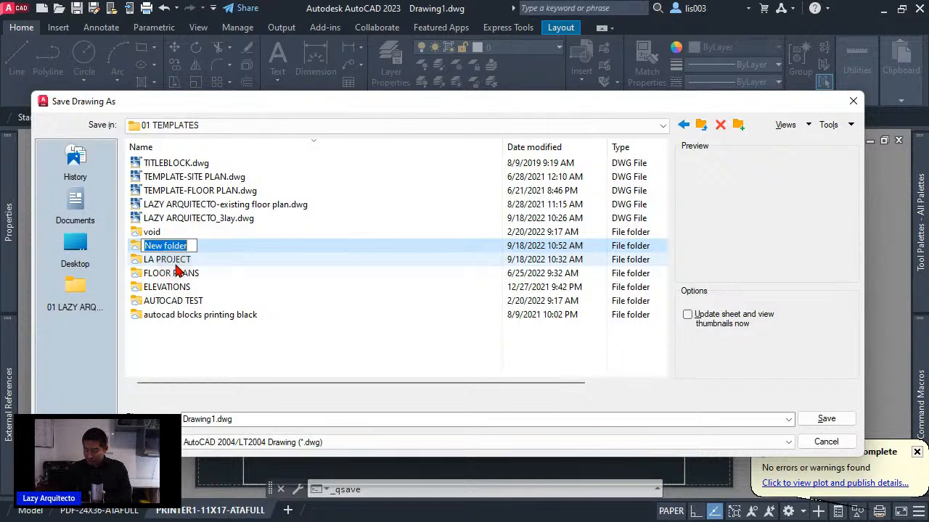
pyautogui.write('PUBLI')
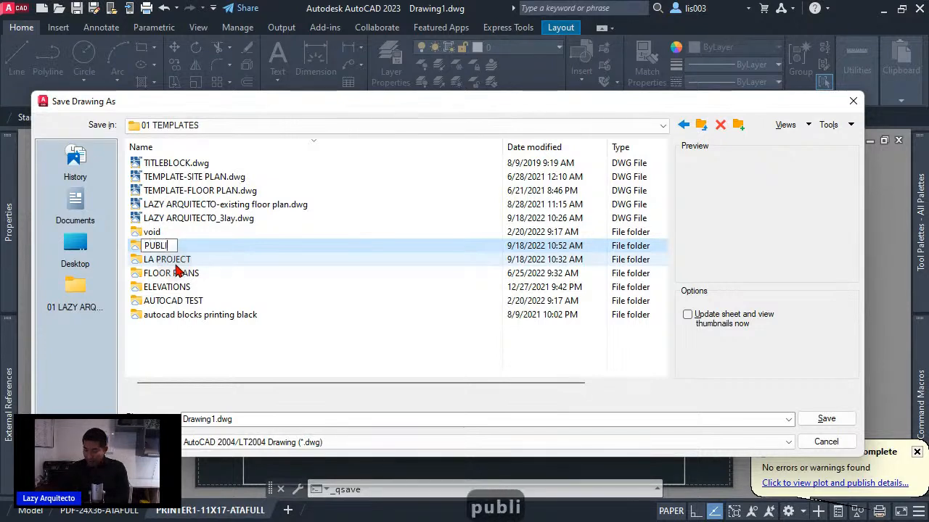
pyautogui.write('SH-')
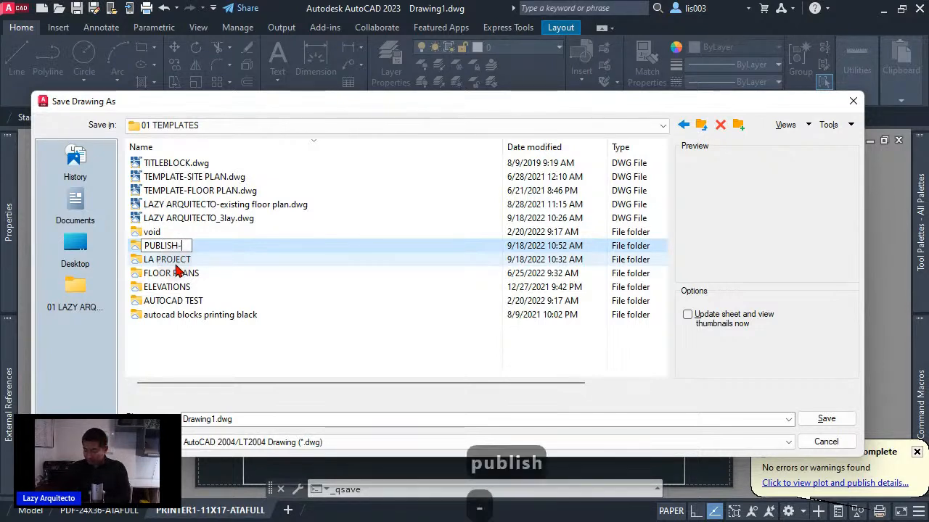
pyautogui.write('OPT')
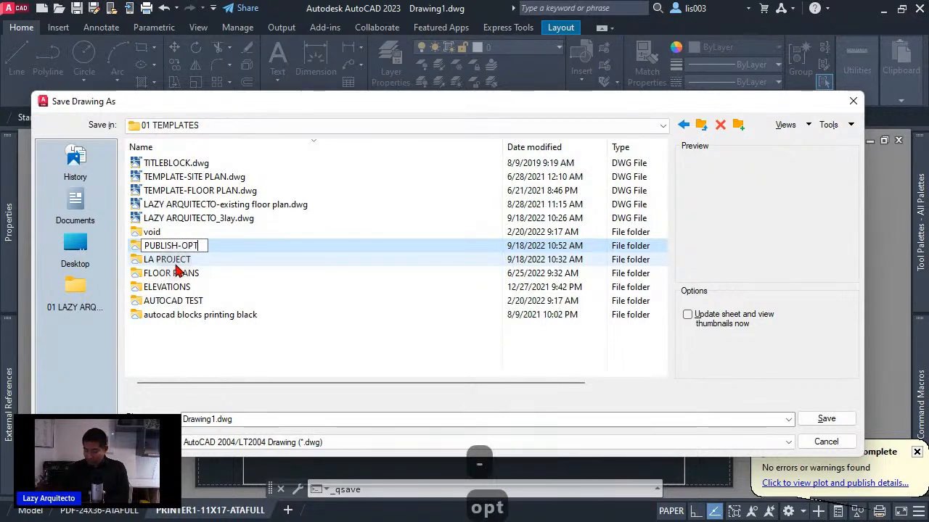
pyautogui.write('IONS')
pyautogui.press('Return')
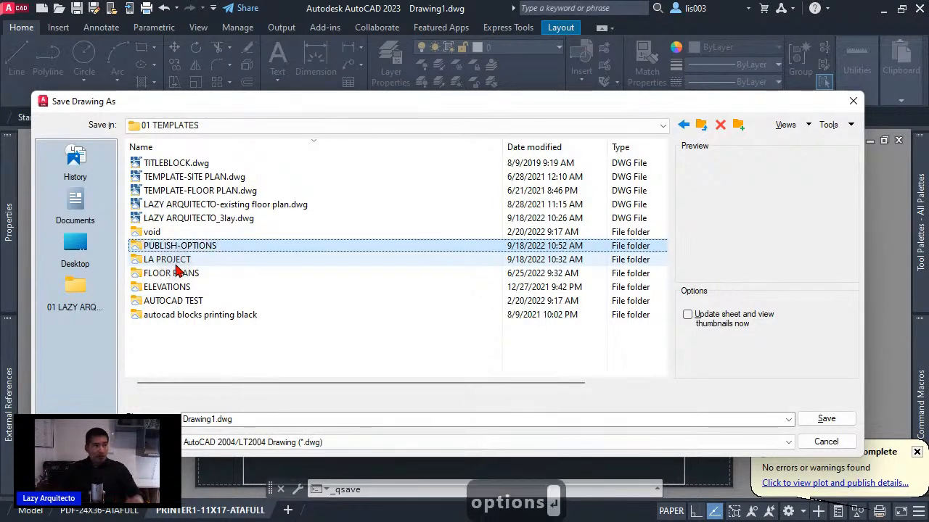
pyautogui.press('Return')
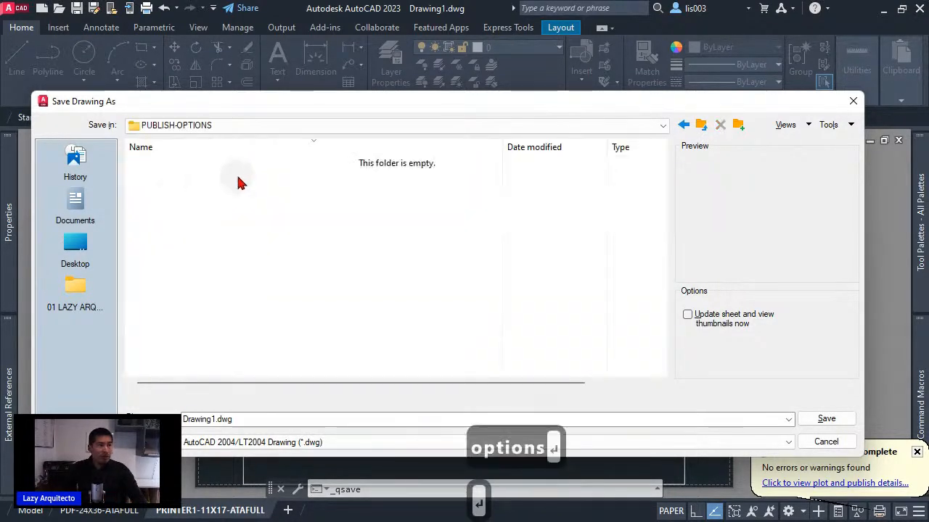
# Save the drawing as PUBLISH-OPTIONS.dwg in the PUBLISH-OPTIONS folder and close it.
pyautogui.doubleClick(215, 420)
pyautogui.click(216, 420)
pyautogui.doubleClick(215, 421)
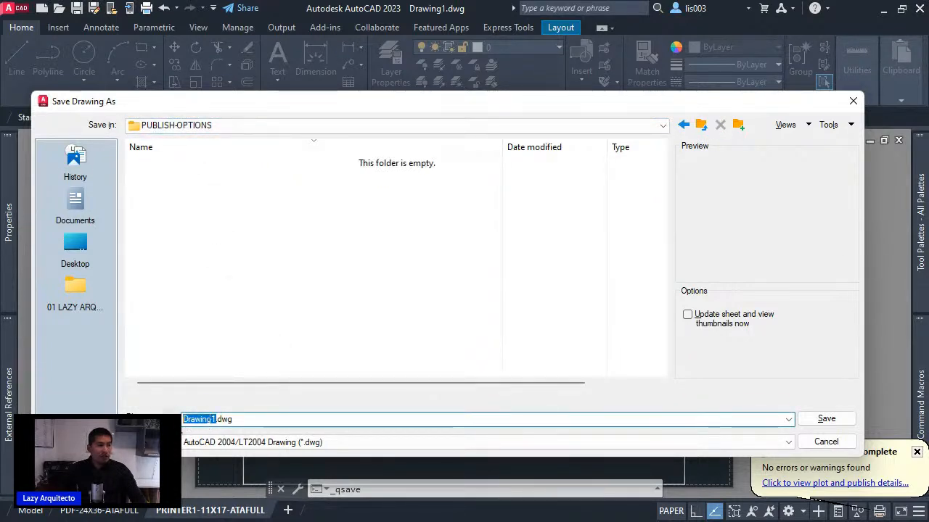
pyautogui.write('PUBLISH')
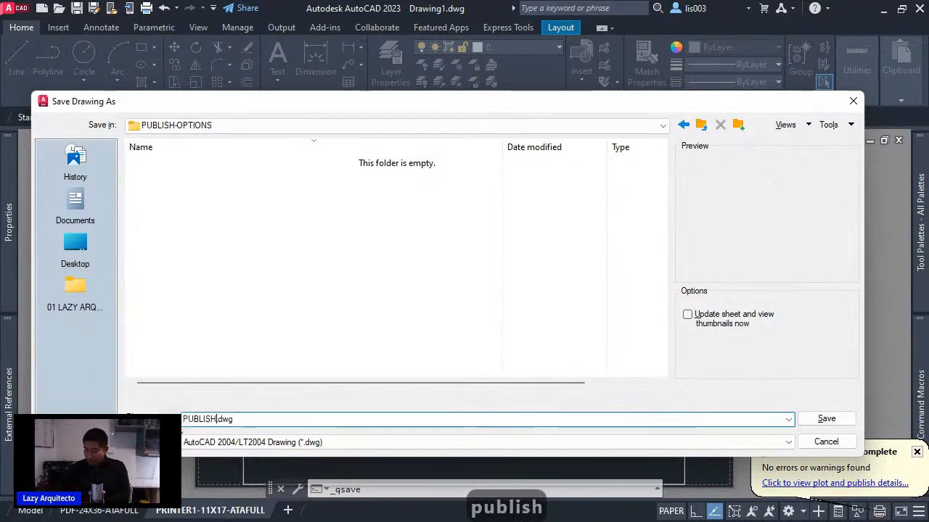
pyautogui.write('-OPRTI')
pyautogui.press('BackSpace')
pyautogui.press('BackSpace')
pyautogui.press('BackSpace')
pyautogui.press('BackSpace')
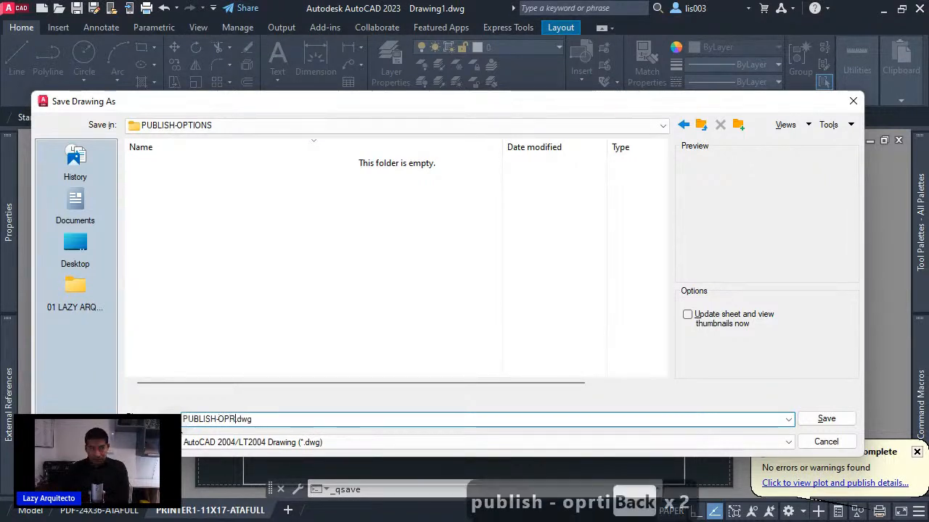
pyautogui.write('O')
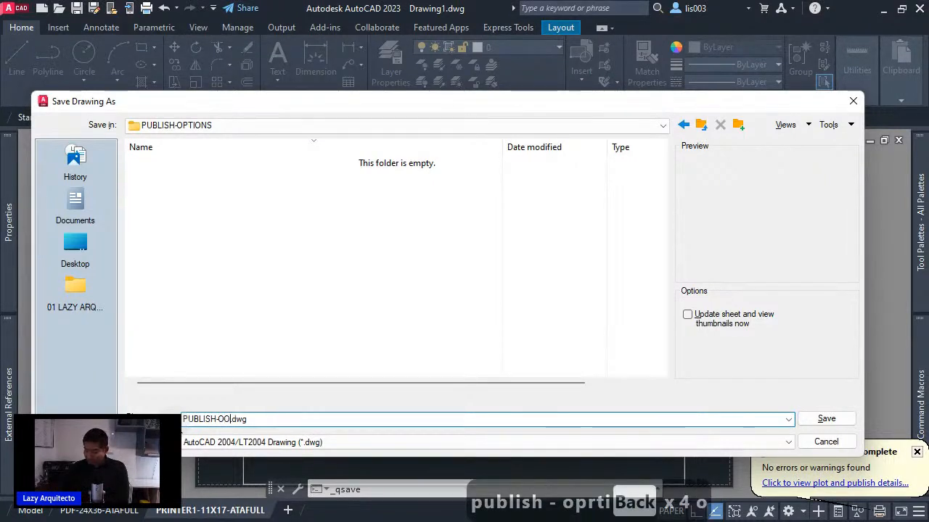
pyautogui.press('BackSpace')
pyautogui.write('PTIONS')
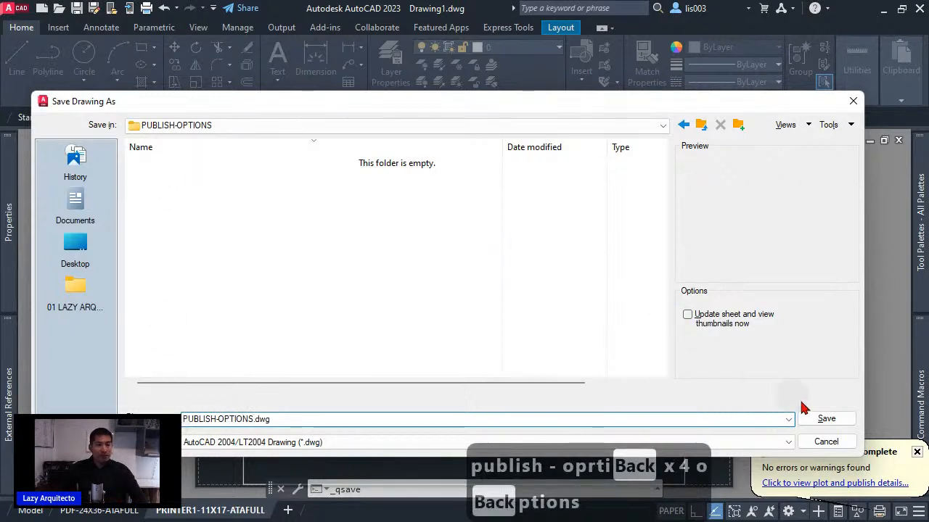
pyautogui.click(831, 423)
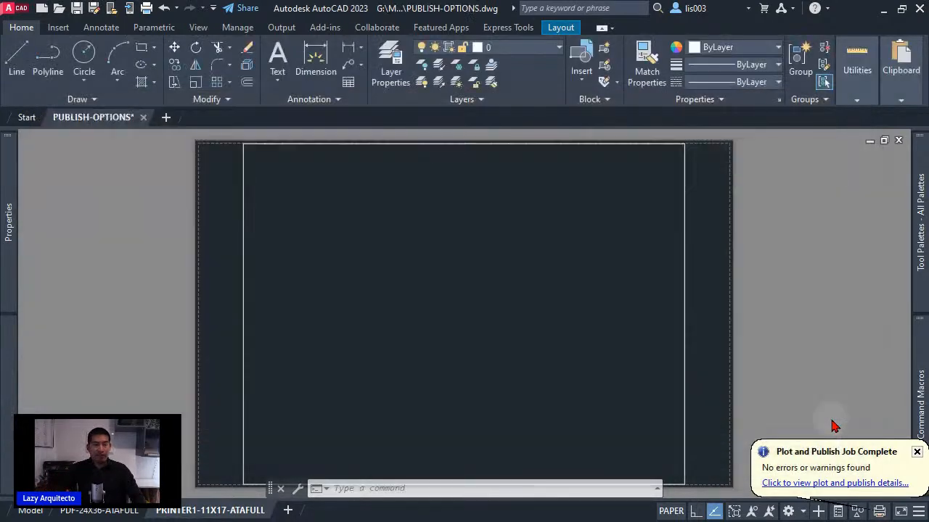
pyautogui.click(141, 117)
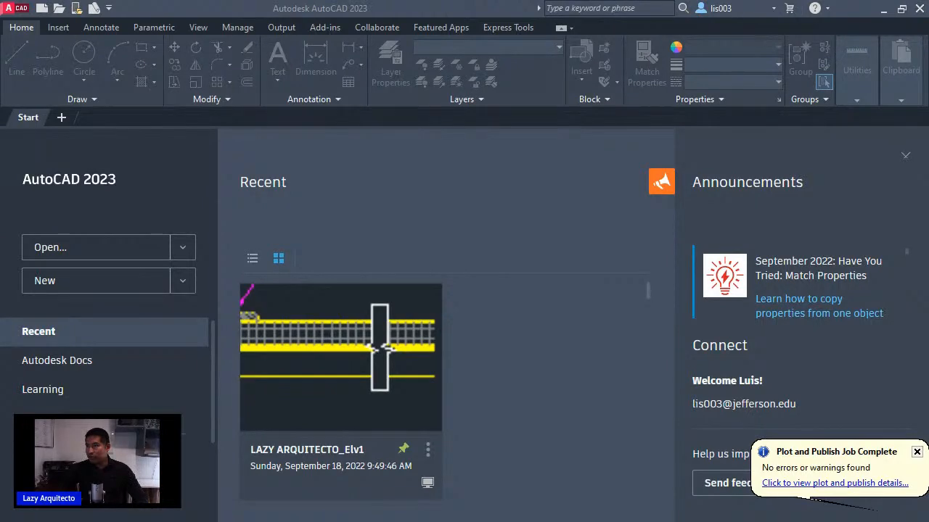
# Open LAZY ARQUITECTO_dwgA.dwg, LAZY ARQUITECTO_dwgB.dwg and LAZY ARQUITECTO_dwgC.dwg together from the LA PROJECT folder in File Explorer.
pyautogui.moveTo(928, 236); pyautogui.dragTo(357, 77)
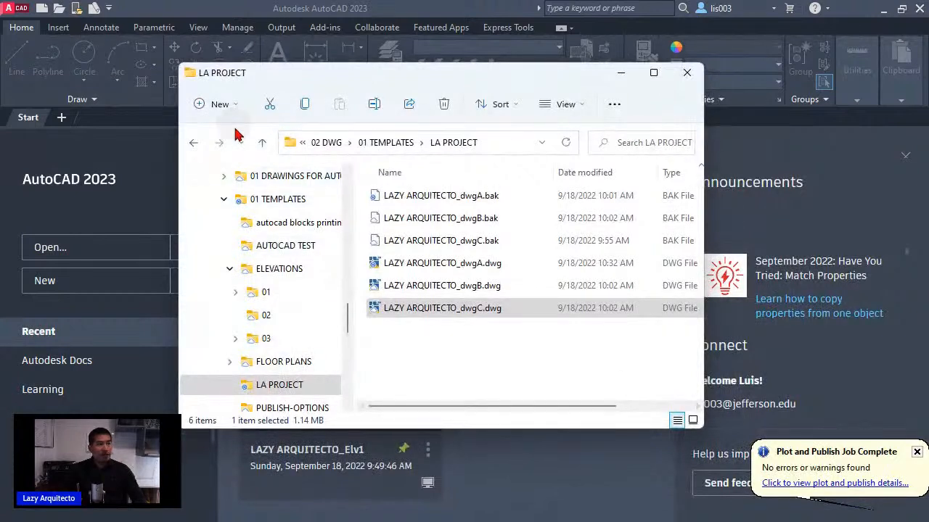
pyautogui.click(441, 263)
pyautogui.click(441, 288)
pyautogui.click(450, 309)
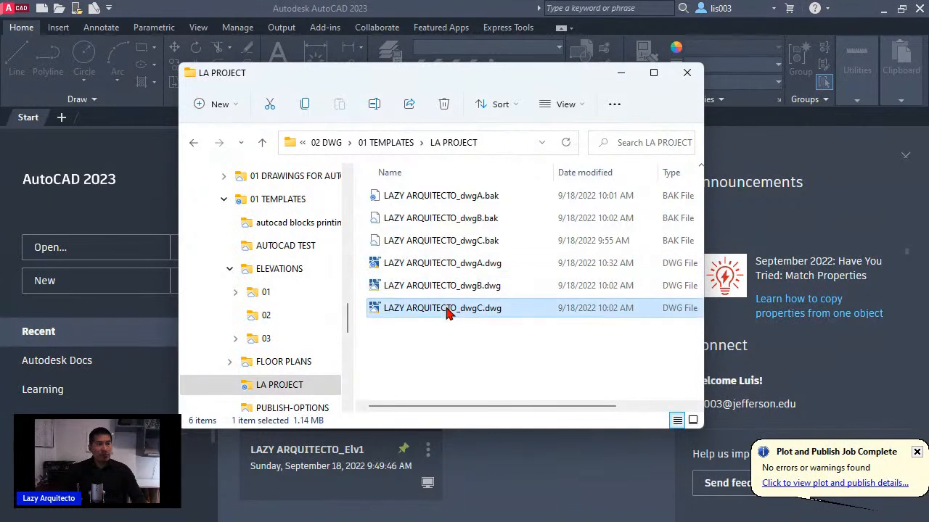
pyautogui.click(450, 265)
pyautogui.click(462, 309)
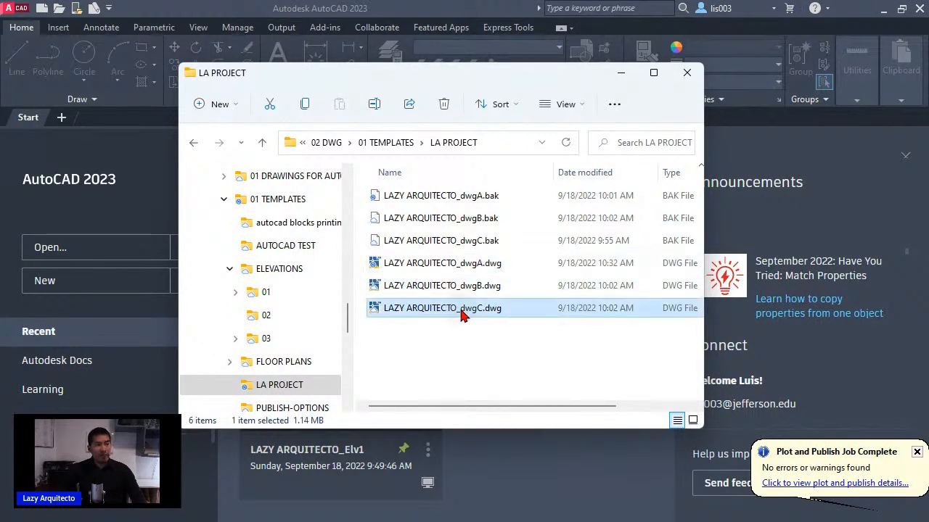
pyautogui.click(455, 267)
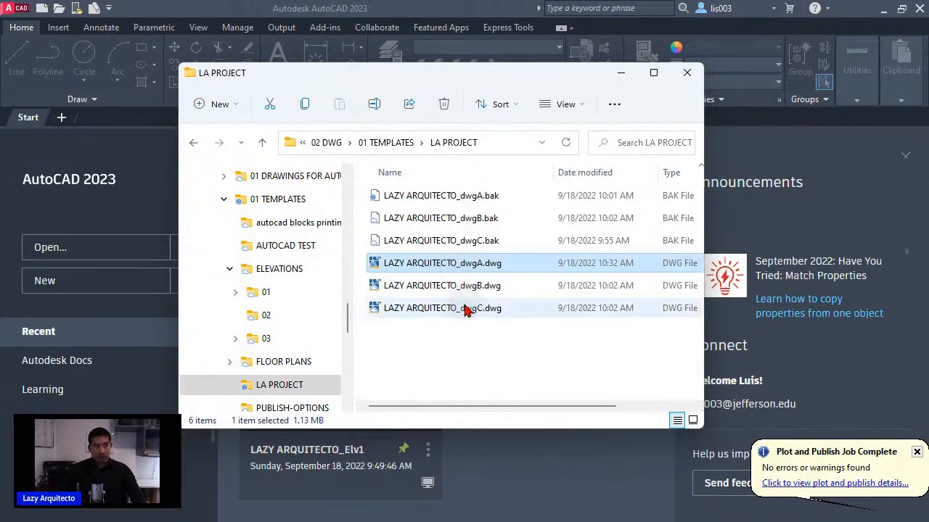
pyautogui.moveTo(465, 311)
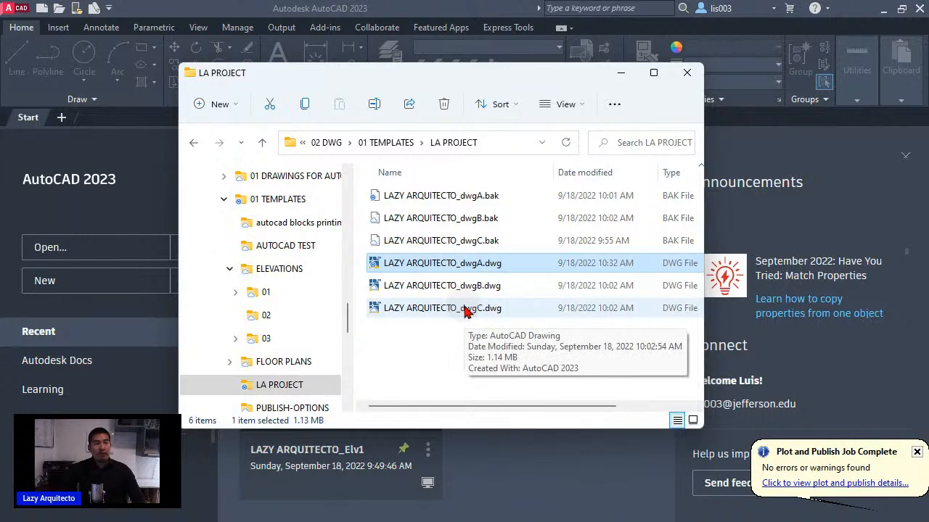
pyautogui.click(464, 266)
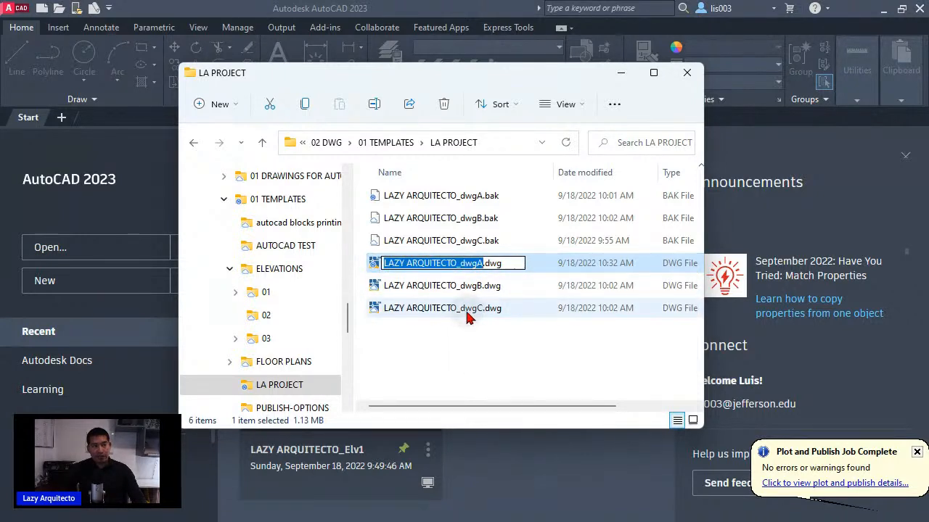
pyautogui.keyDown('shift'); pyautogui.click(467, 312); pyautogui.keyUp('shift')
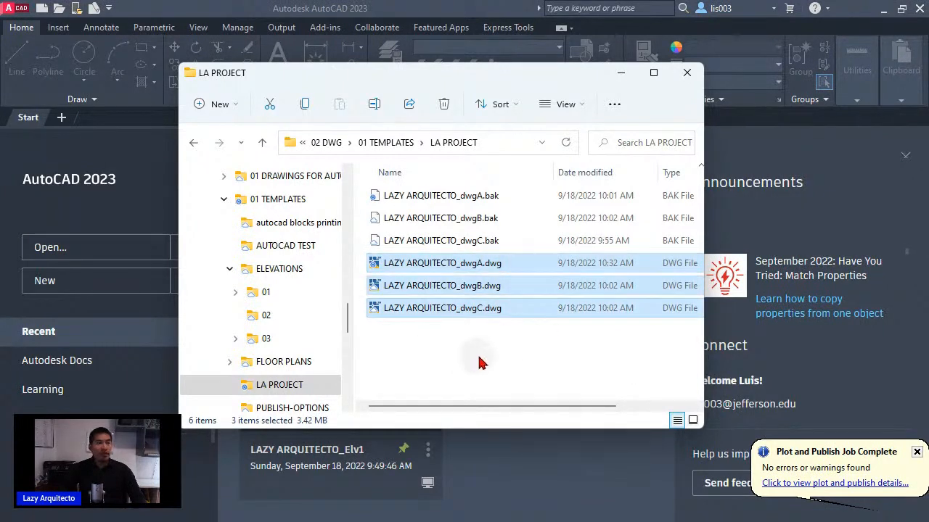
pyautogui.moveTo(475, 267); pyautogui.dragTo(730, 119)
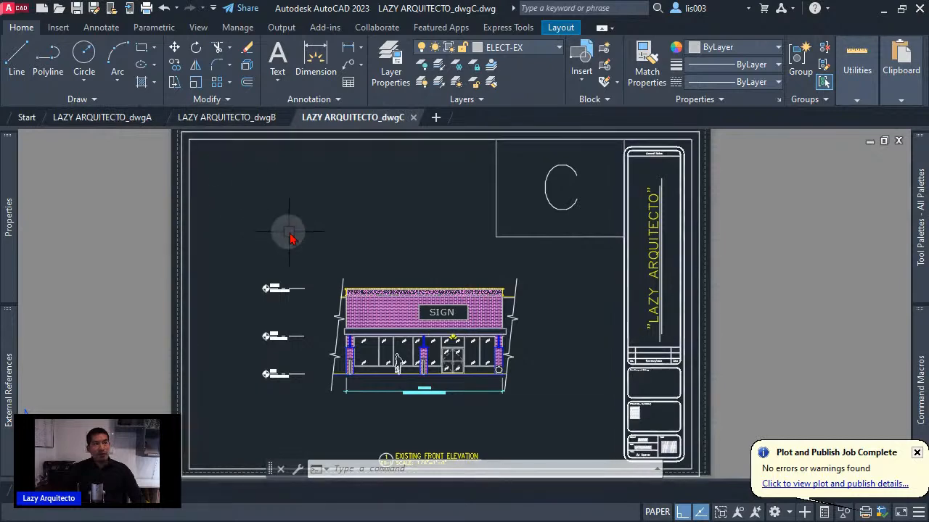
# Start the Publish command for the open drawings and set the output to Plotter named in page setup.
pyautogui.write('publi')
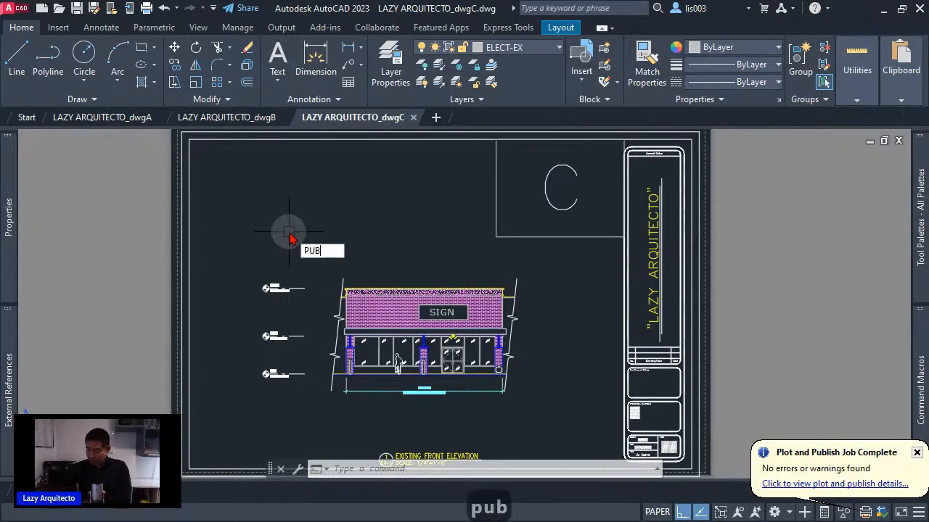
pyautogui.write('sh')
pyautogui.press('Return')
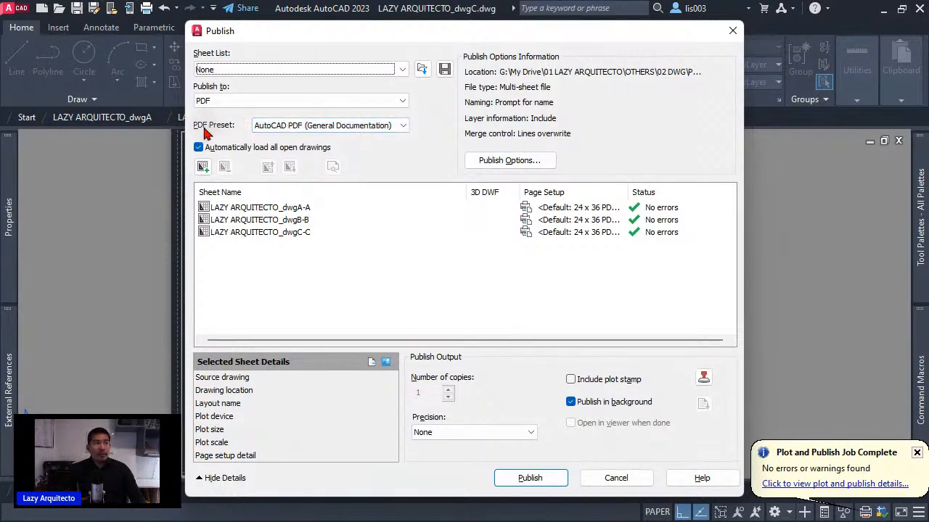
pyautogui.click(370, 131)
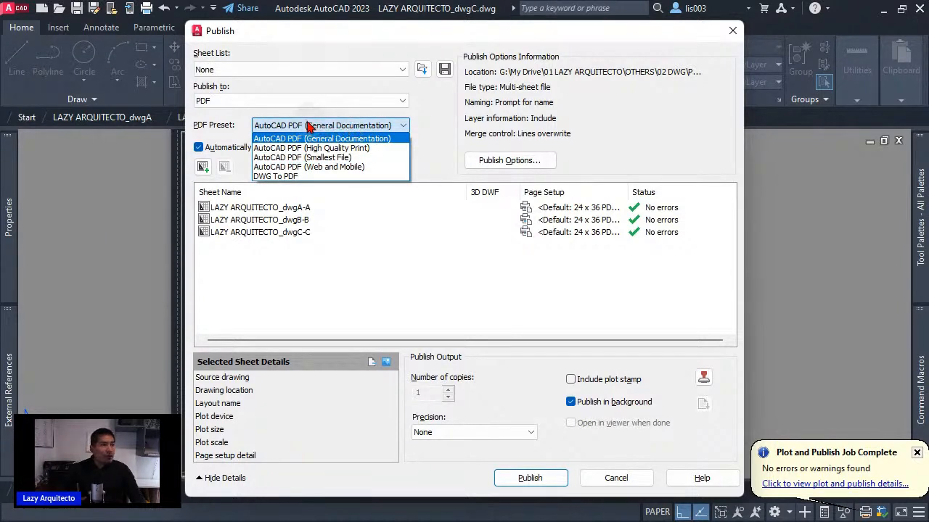
pyautogui.click(217, 100)
pyautogui.click(222, 105)
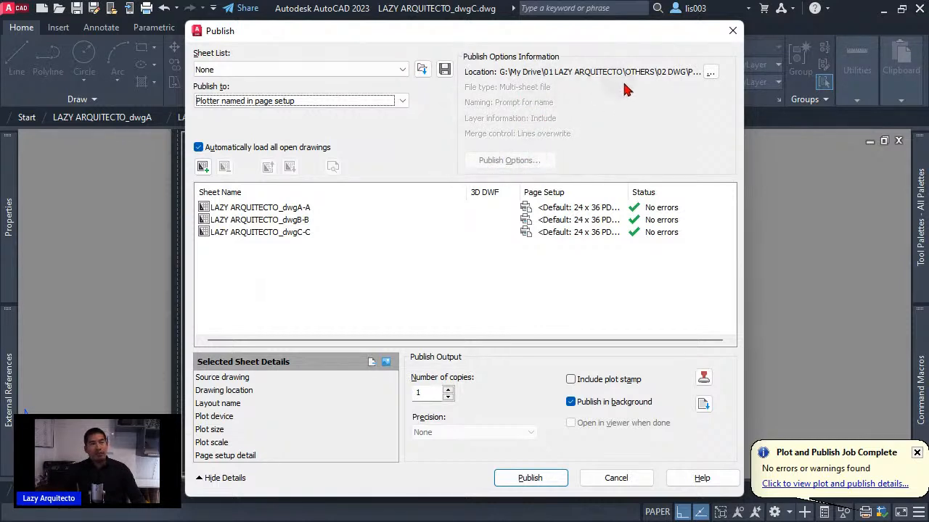
# Create a folder named PDF FOR ALL PROJECTS inside 02 DWG and select it as the publish output location.
pyautogui.click(710, 73)
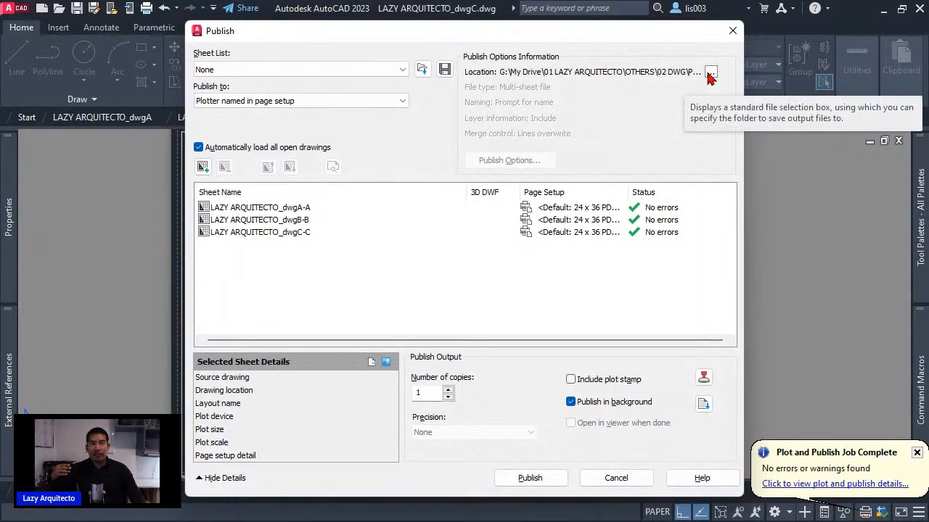
pyautogui.click(710, 73)
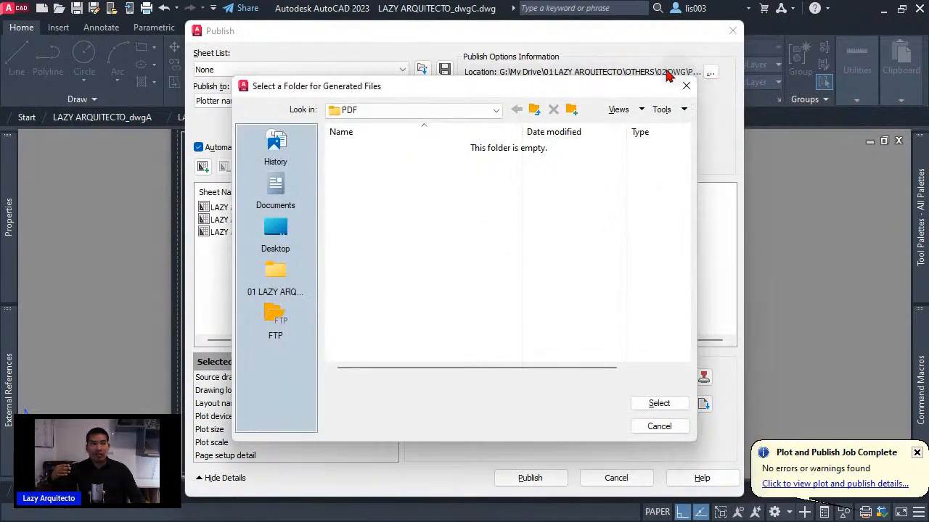
pyautogui.click(450, 112)
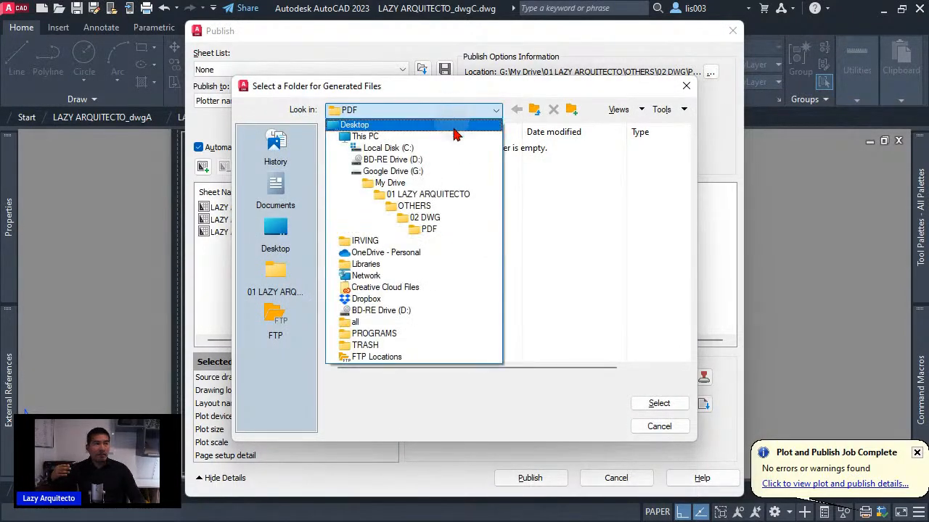
pyautogui.click(443, 221)
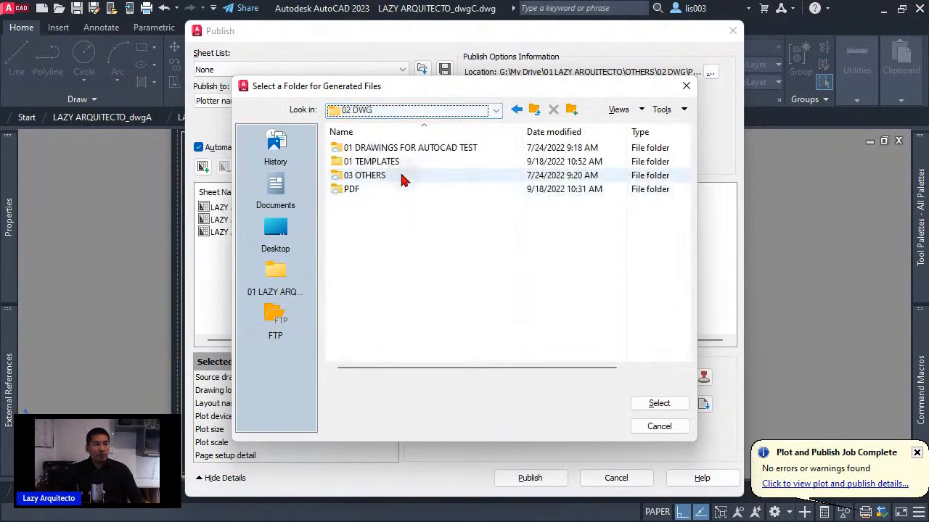
pyautogui.click(571, 110)
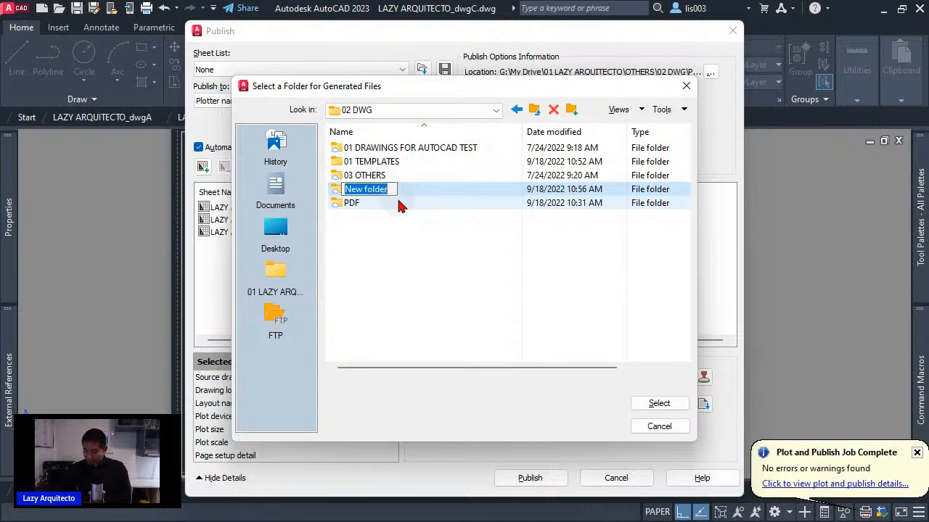
pyautogui.write('PDF')
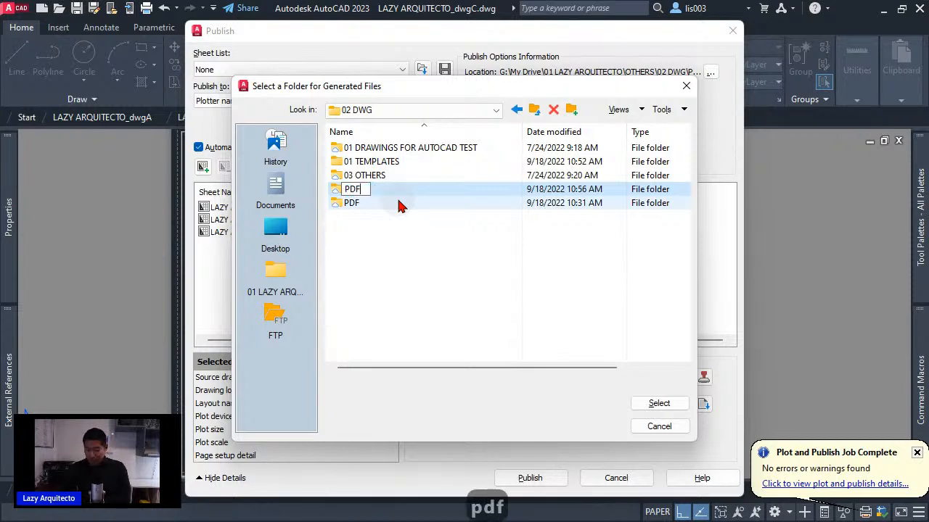
pyautogui.write(' FOR AL')
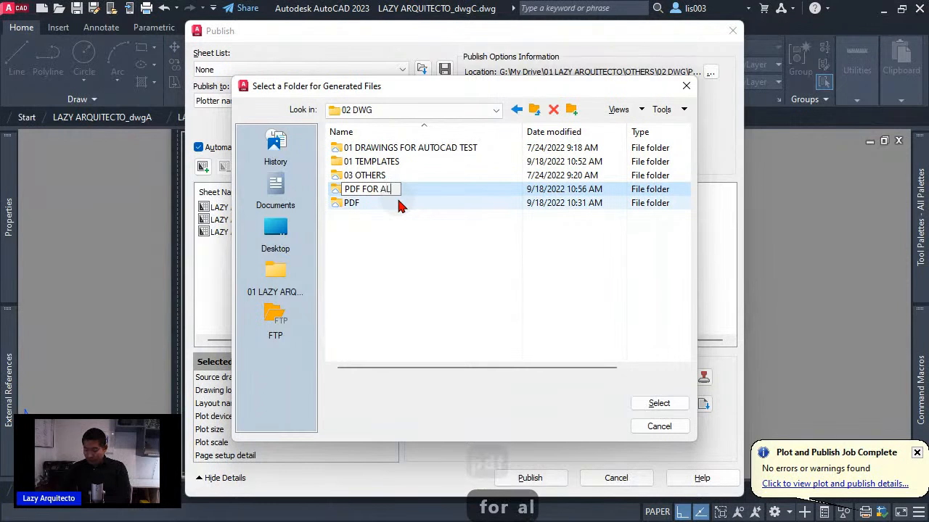
pyautogui.write('L PROJECTS')
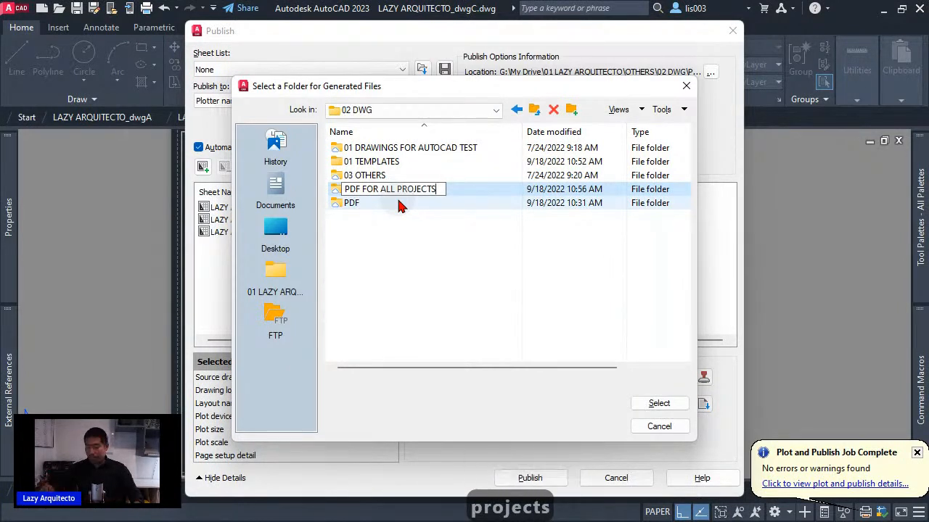
pyautogui.press('Return')
pyautogui.press('Return')
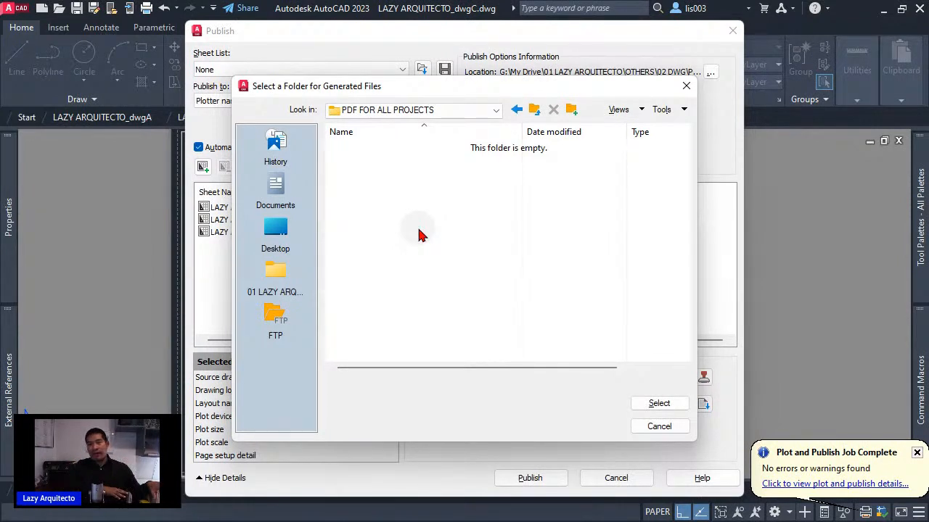
pyautogui.click(672, 404)
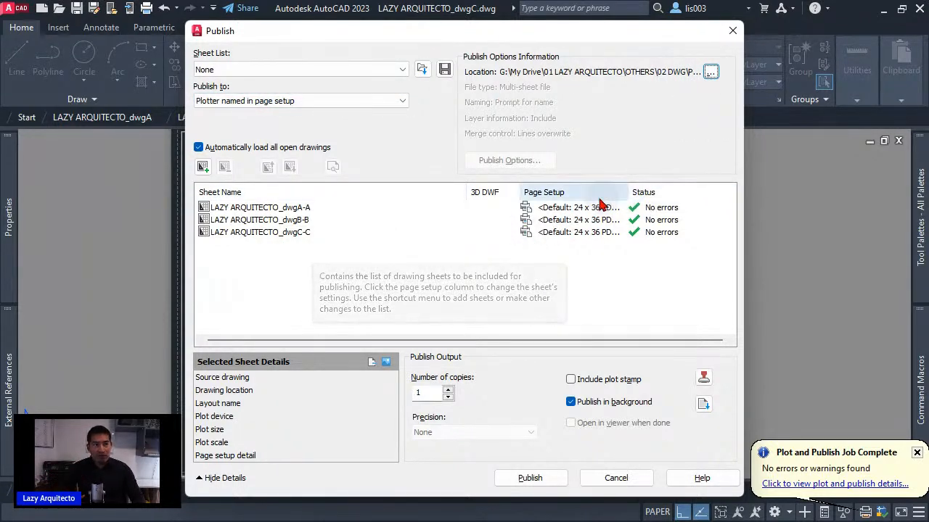
# Select all three LAZY ARQUITECTO sheets and start importing a page setup for them.
pyautogui.click(311, 208)
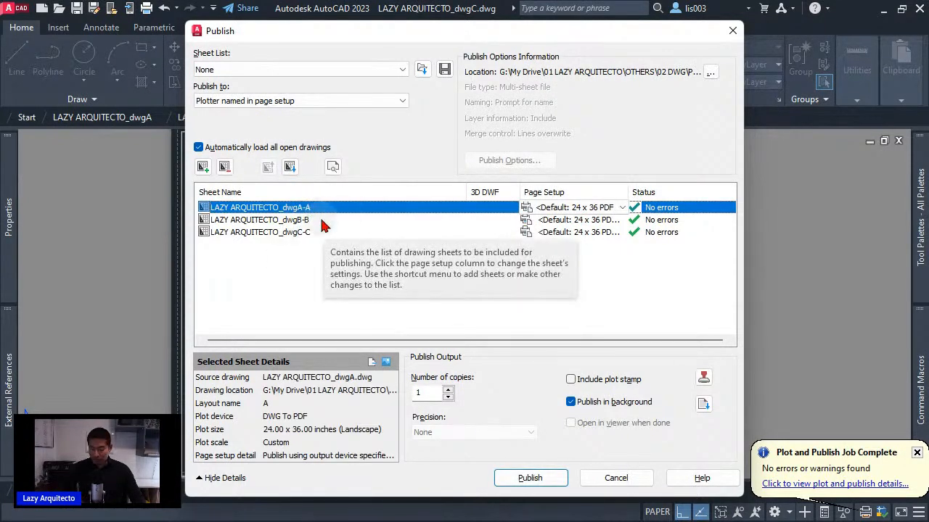
pyautogui.hotkey('ctrl', 'a')
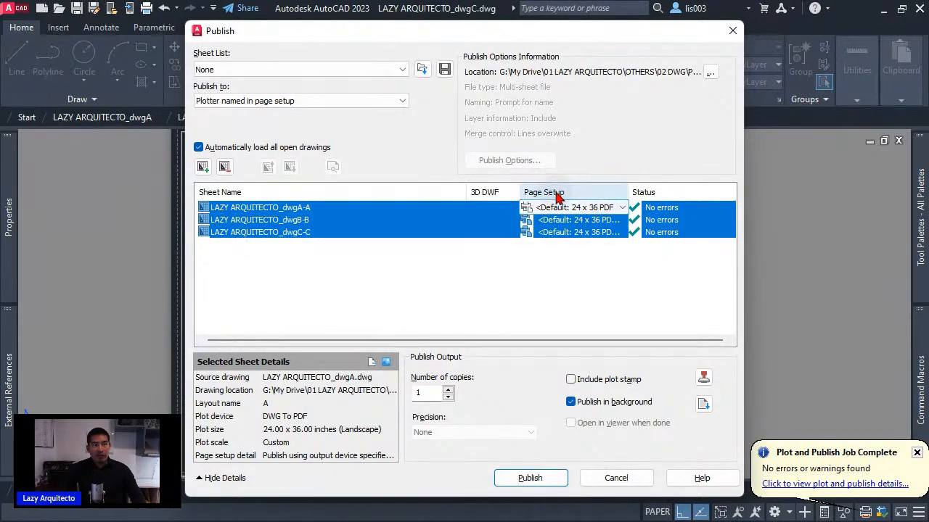
pyautogui.click(622, 208)
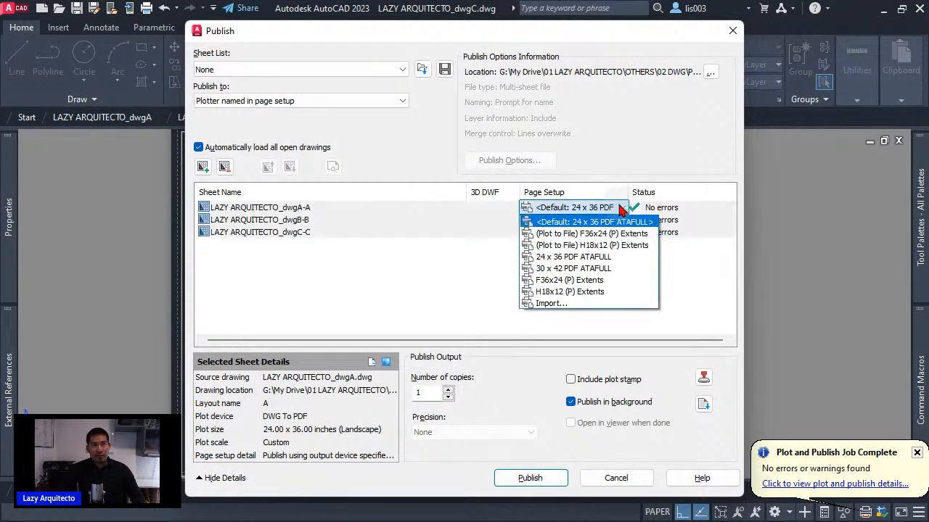
pyautogui.click(588, 305)
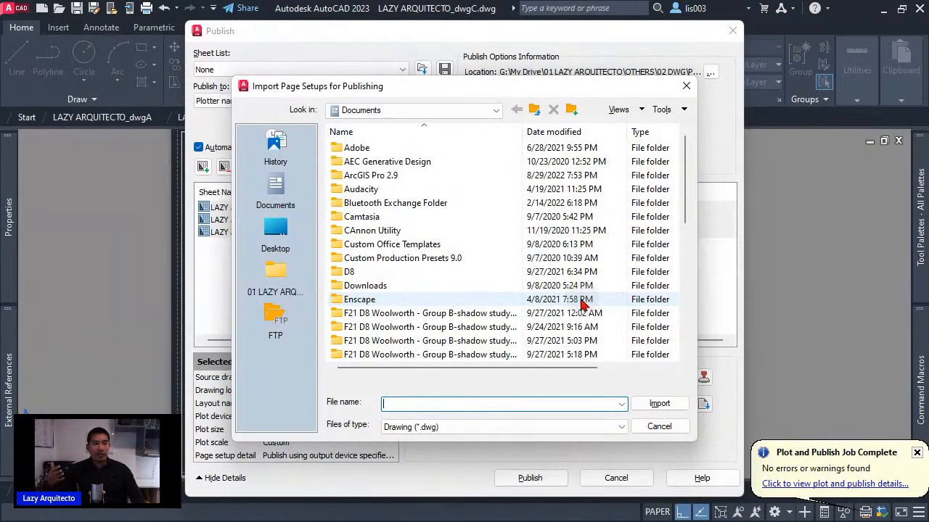
# Browse from 01 LAZY ARQUITECTO through OTHERS, 02 DWG and 01 TEMPLATES to the PUBLISH-OPTIONS folder and select PUBLISH-OPTIONS.dwg.
pyautogui.scroll(-4, 471, 293)
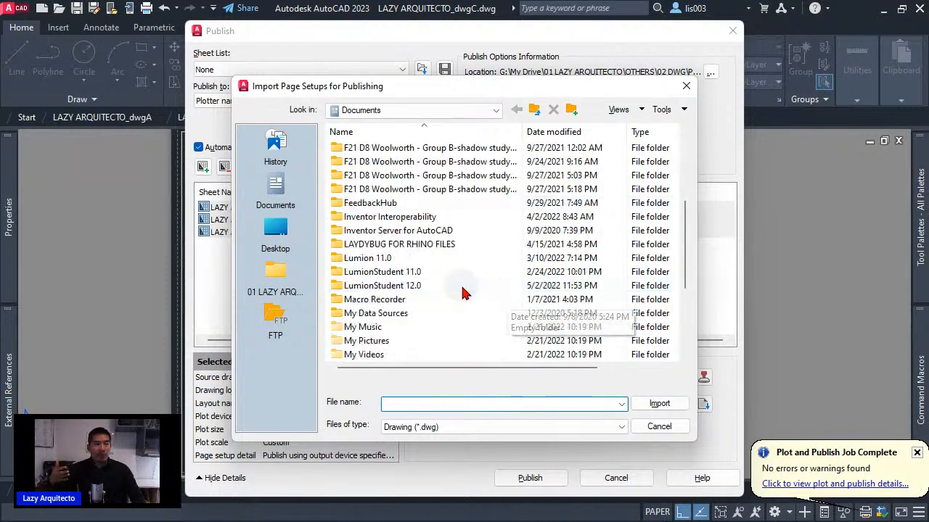
pyautogui.click(290, 283)
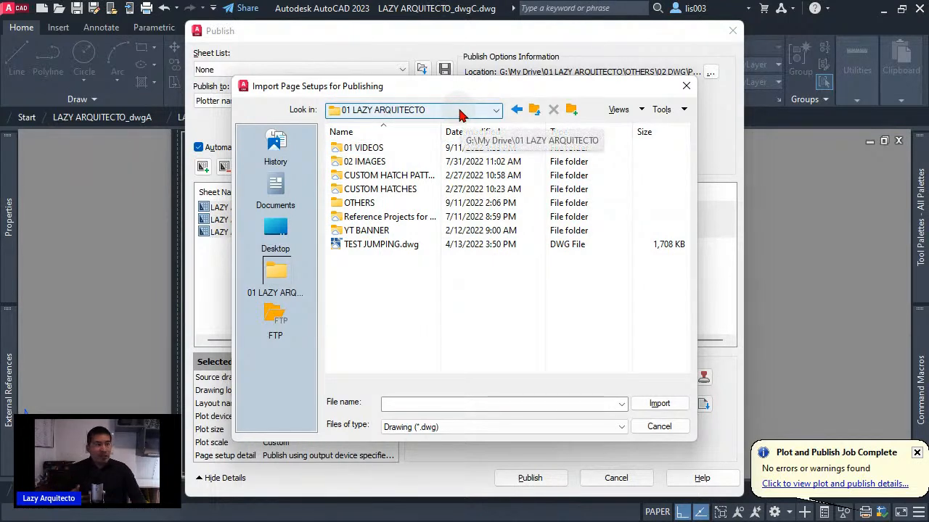
pyautogui.doubleClick(372, 203)
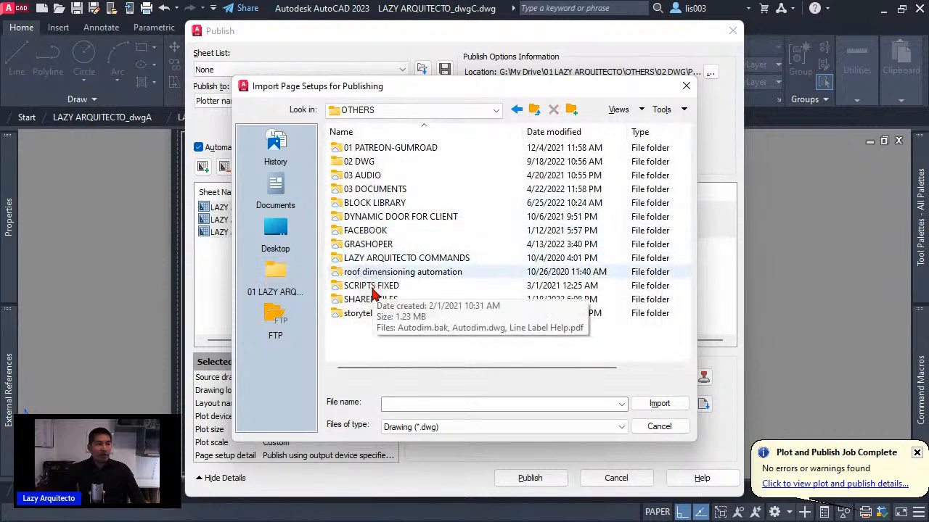
pyautogui.doubleClick(391, 163)
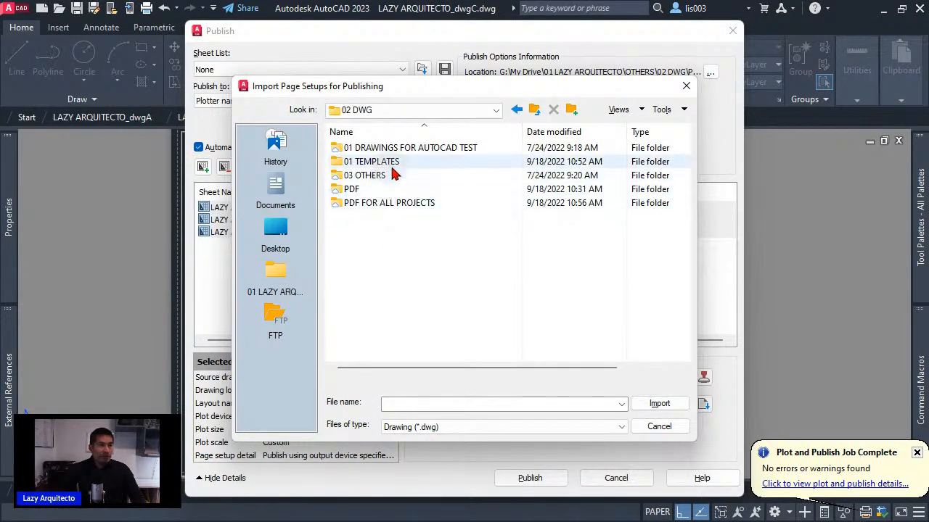
pyautogui.doubleClick(391, 166)
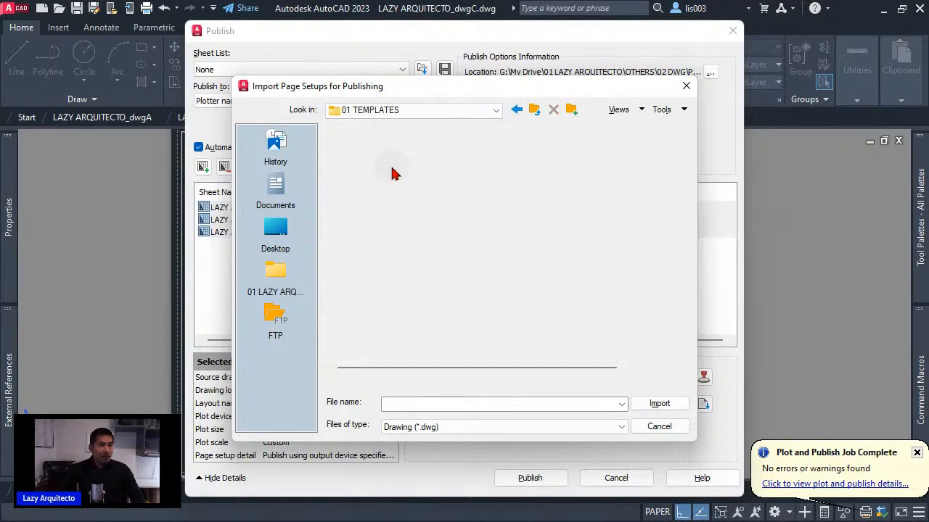
pyautogui.click(382, 220)
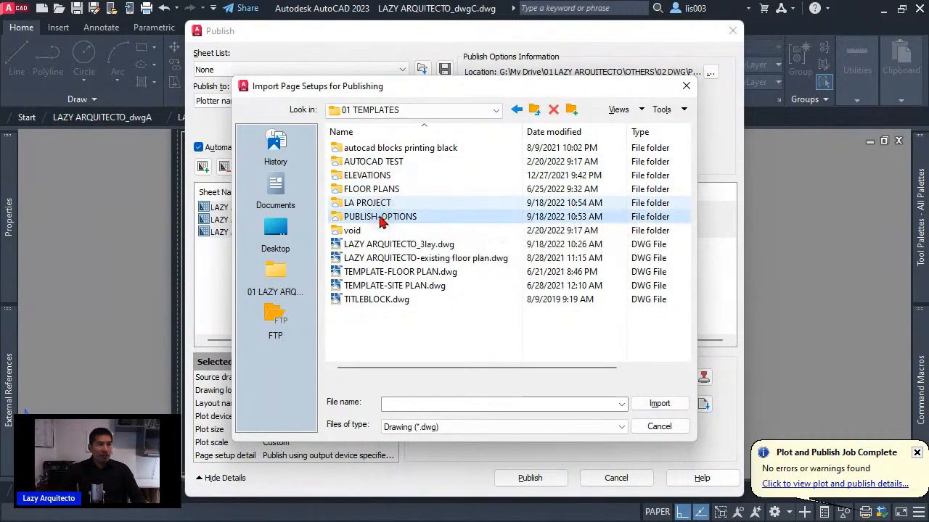
pyautogui.click(380, 216)
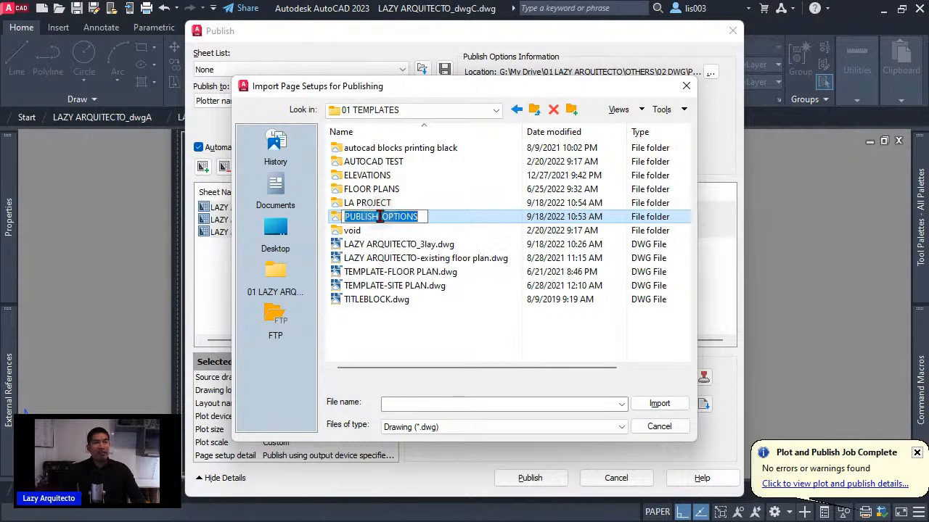
pyautogui.click(444, 221)
pyautogui.doubleClick(444, 221)
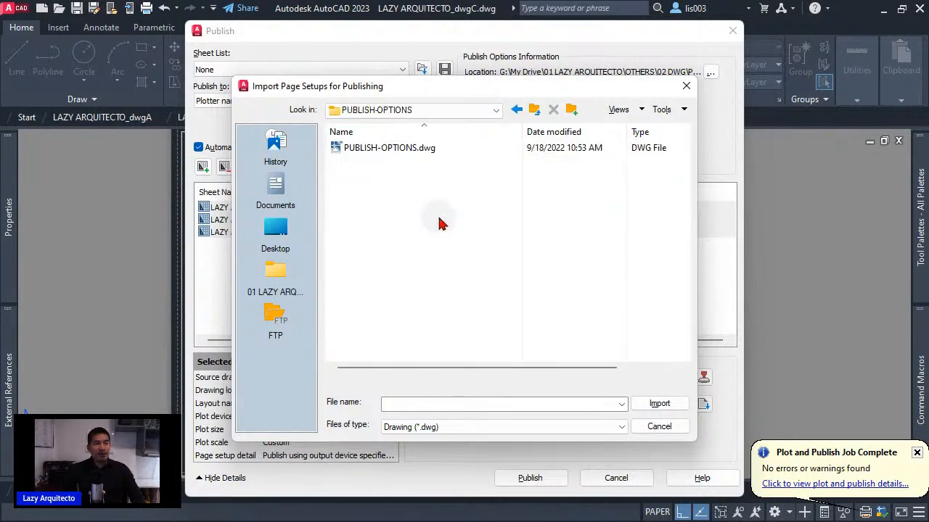
pyautogui.click(395, 152)
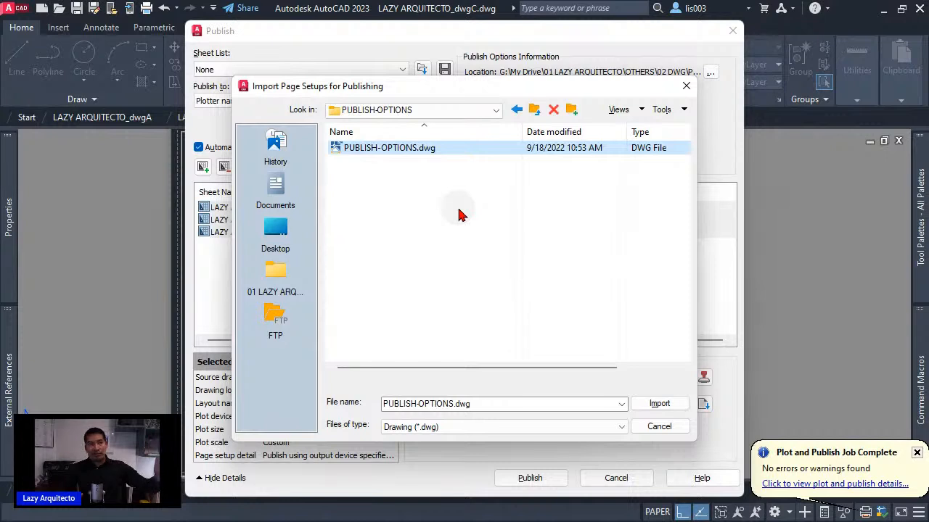
# Add the PUBLISH-OPTIONS folder from 01 TEMPLATES to the import dialog's shortcut places and open it from there.
pyautogui.click(517, 111)
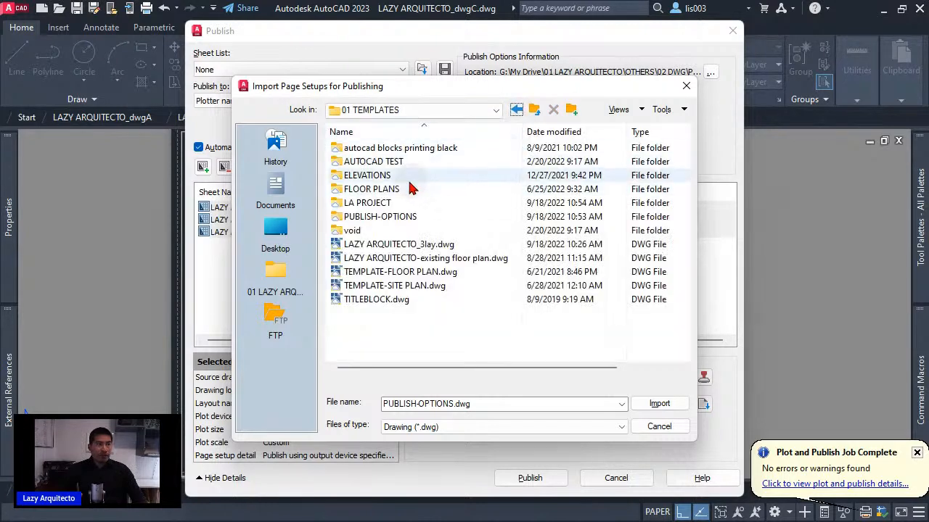
pyautogui.click(377, 217)
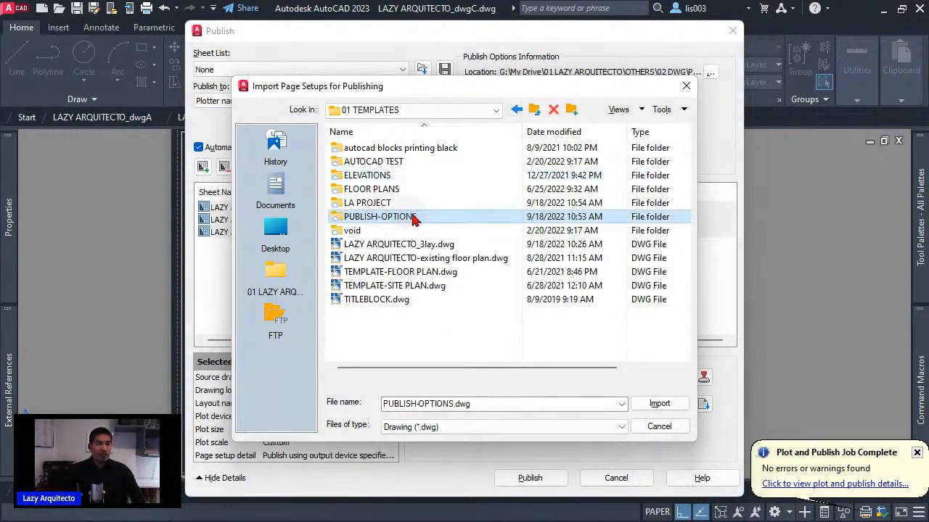
pyautogui.moveTo(290, 358); pyautogui.dragTo(283, 363)
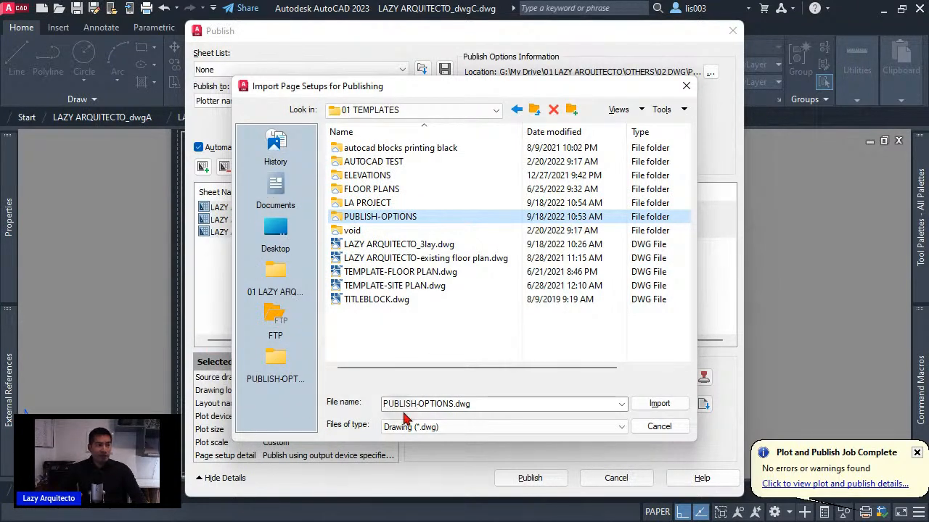
pyautogui.click(277, 365)
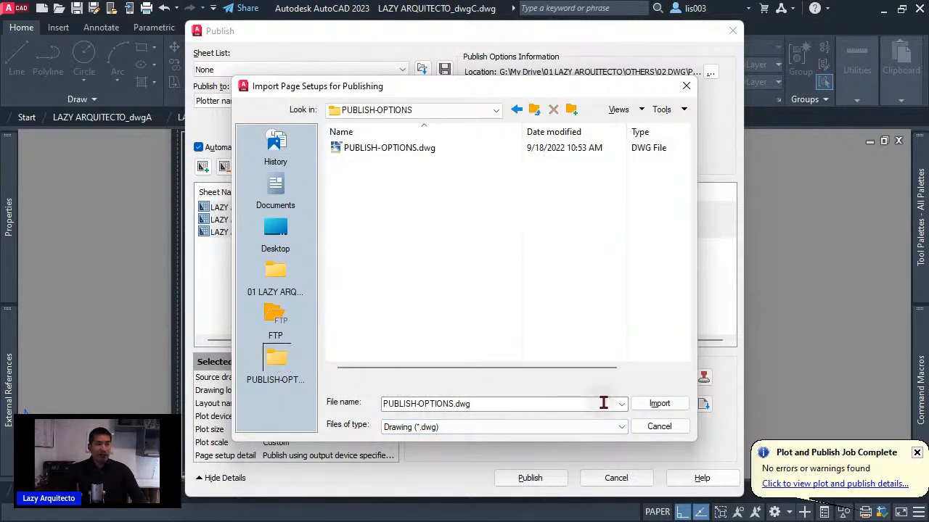
# Import the page setups from PUBLISH-OPTIONS.dwg and assign PRINTER1-11X17-ATAFULL to all three sheets.
pyautogui.click(375, 149)
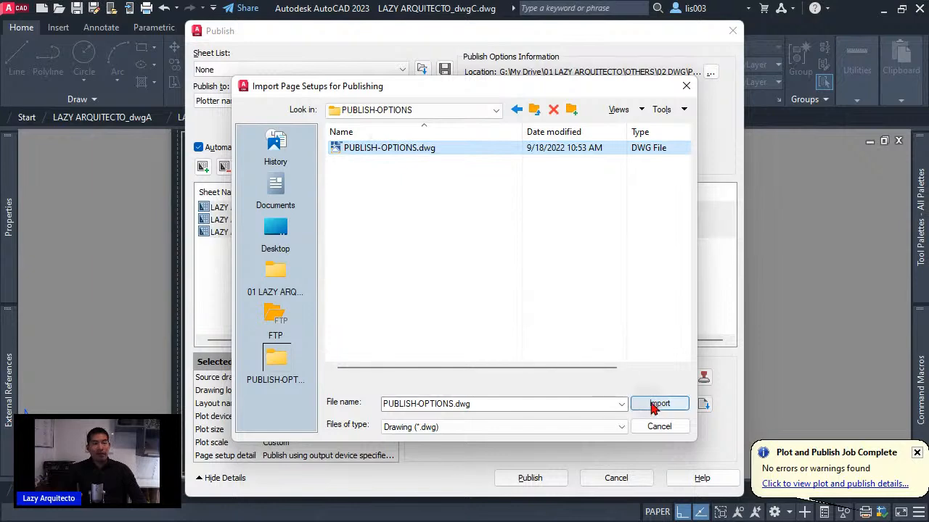
pyautogui.doubleClick(354, 150)
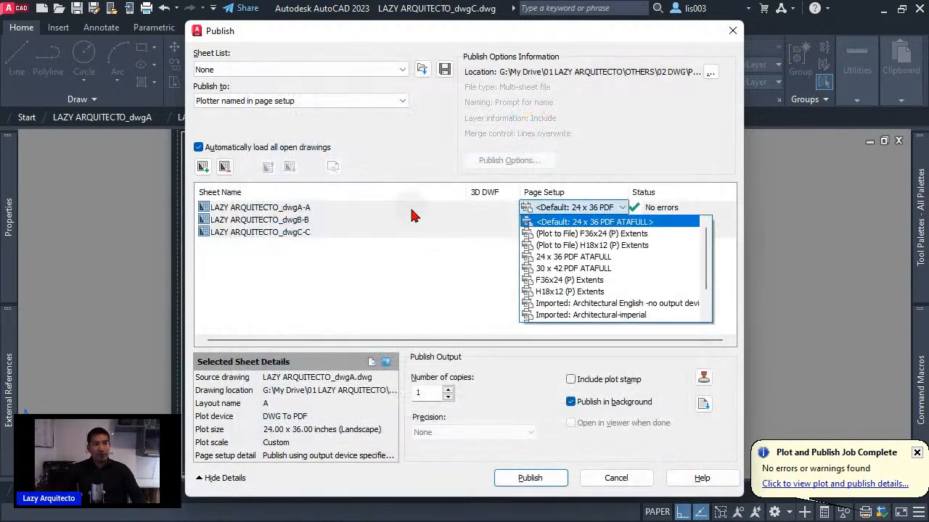
pyautogui.scroll(-1, 595, 255)
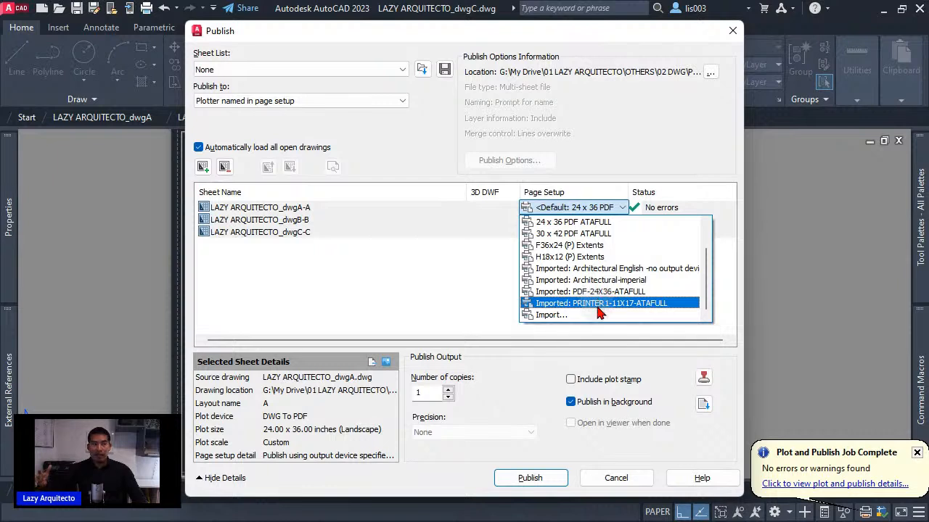
pyautogui.click(599, 304)
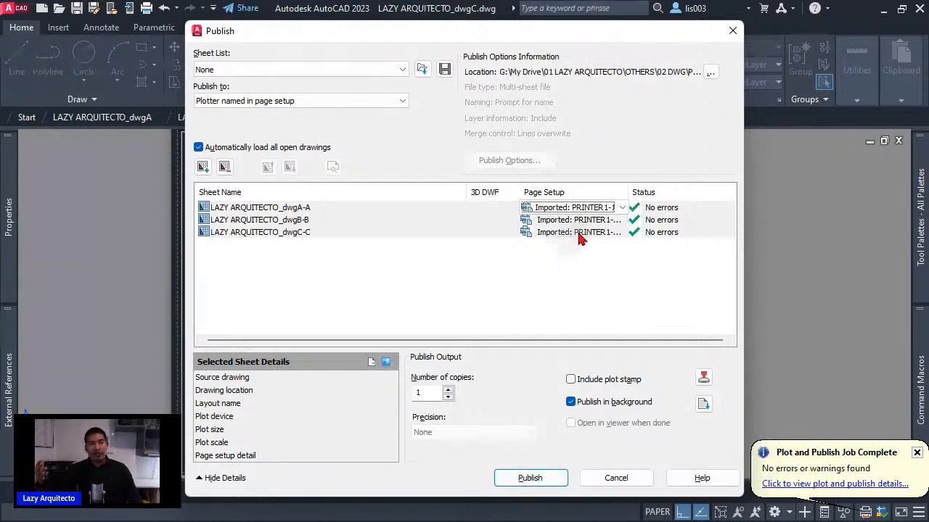
# Assign the imported PDF-24X36-ATAFULL page setup to all three sheets and publish them.
pyautogui.click(608, 208)
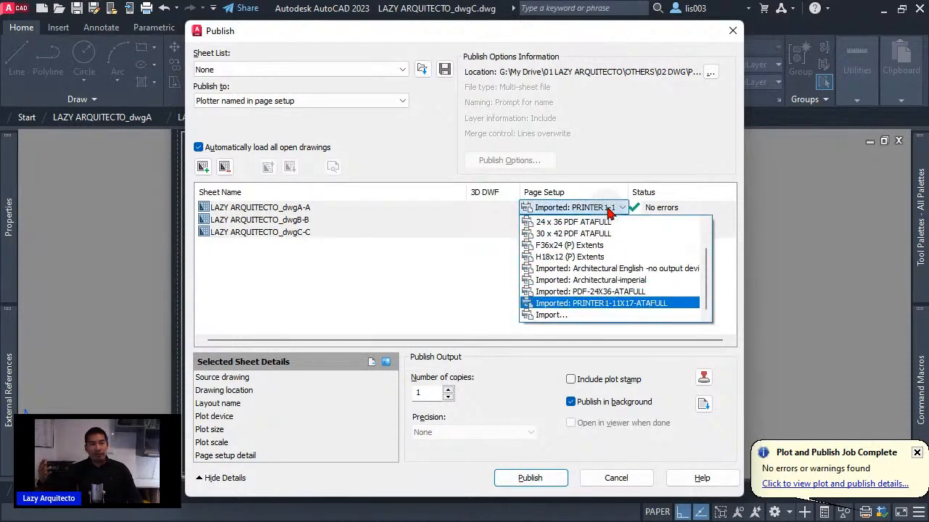
pyautogui.click(593, 294)
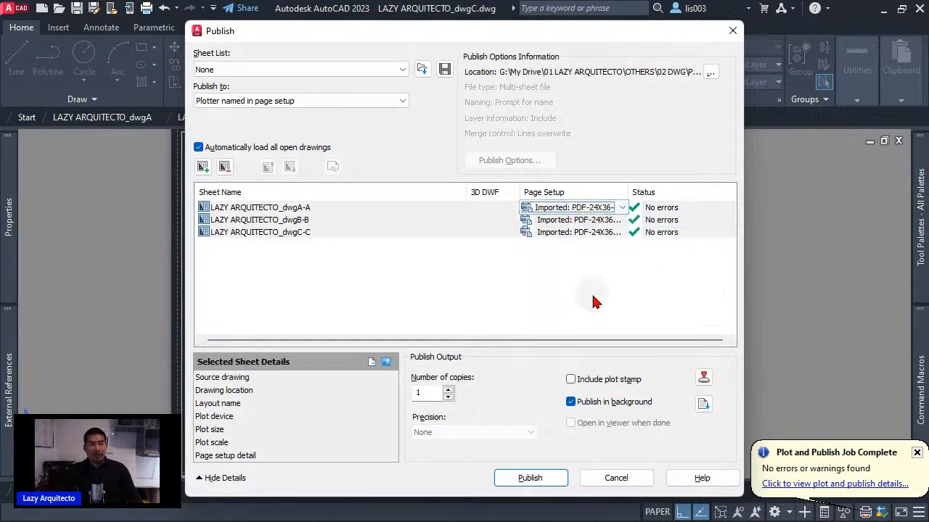
pyautogui.click(568, 209)
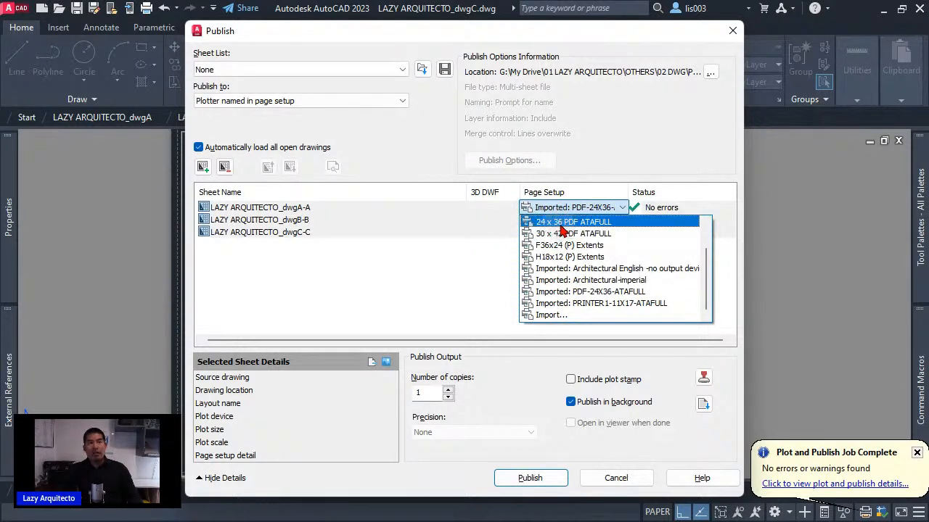
pyautogui.click(586, 292)
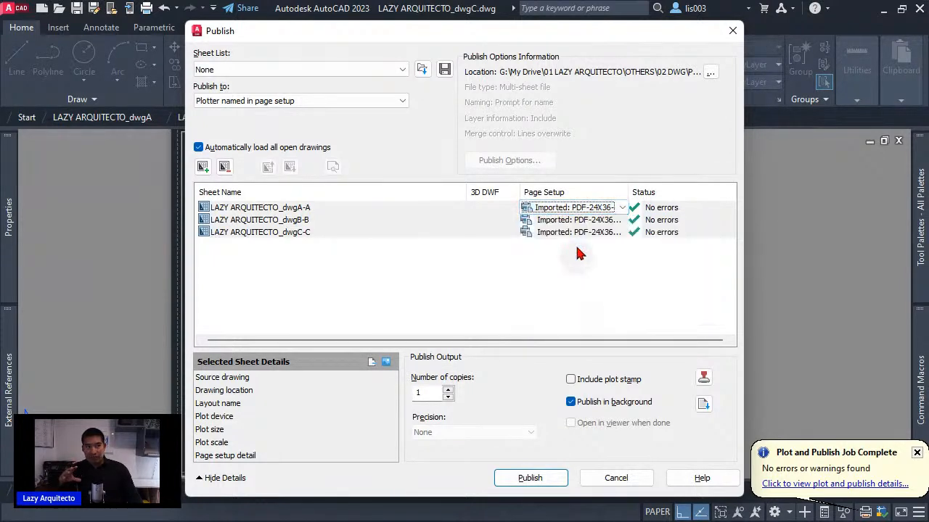
pyautogui.click(530, 482)
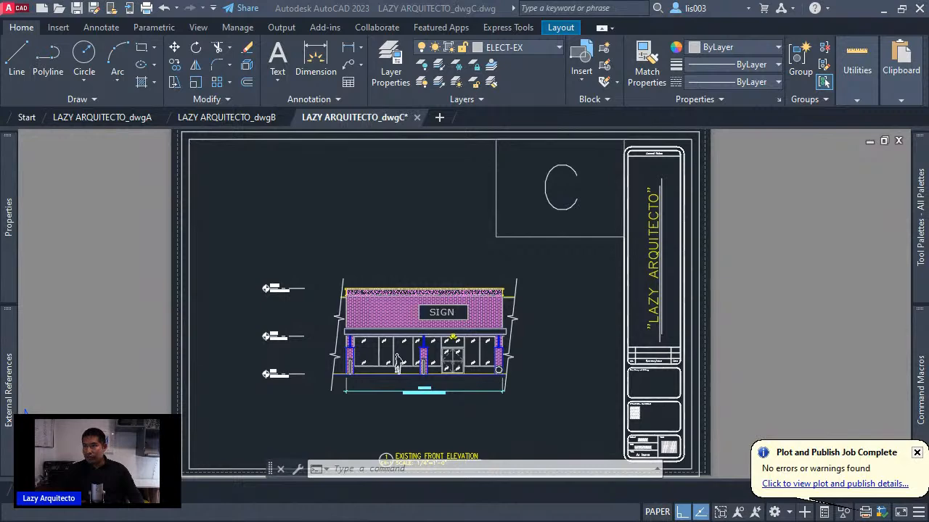
# Open LAZY ARQUITECTO_dwgA.pdf from the PDF FOR ALL PROJECTS folder in Acrobat and hide its comments list.
pyautogui.moveTo(928, 345); pyautogui.dragTo(355, 100)
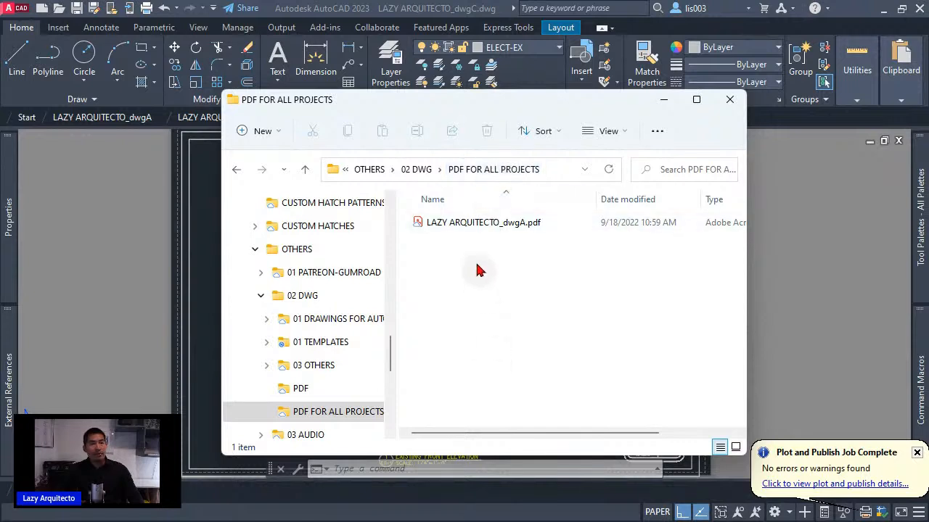
pyautogui.click(468, 230)
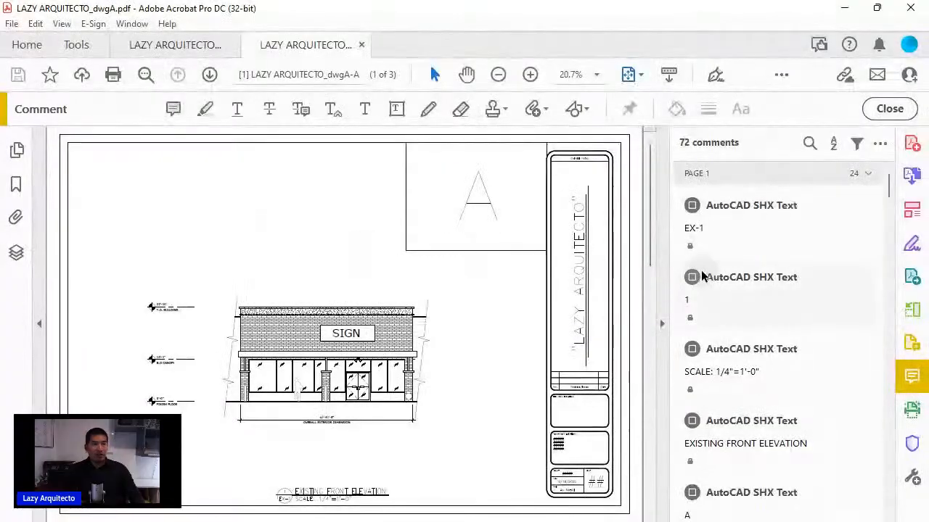
pyautogui.click(661, 325)
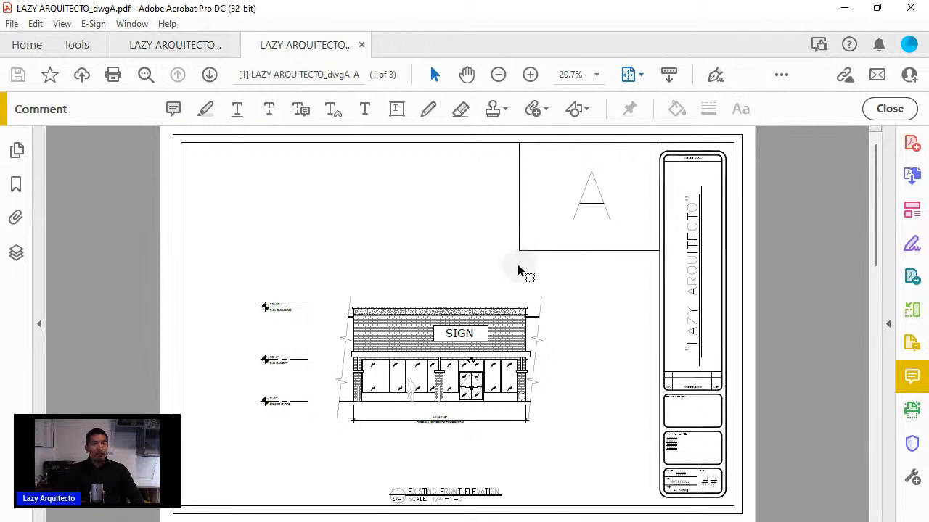
# Check the sheet pages of the published PDF, then put the windows away and return to the AutoCAD drawing.
pyautogui.scroll(-1, 518, 266)
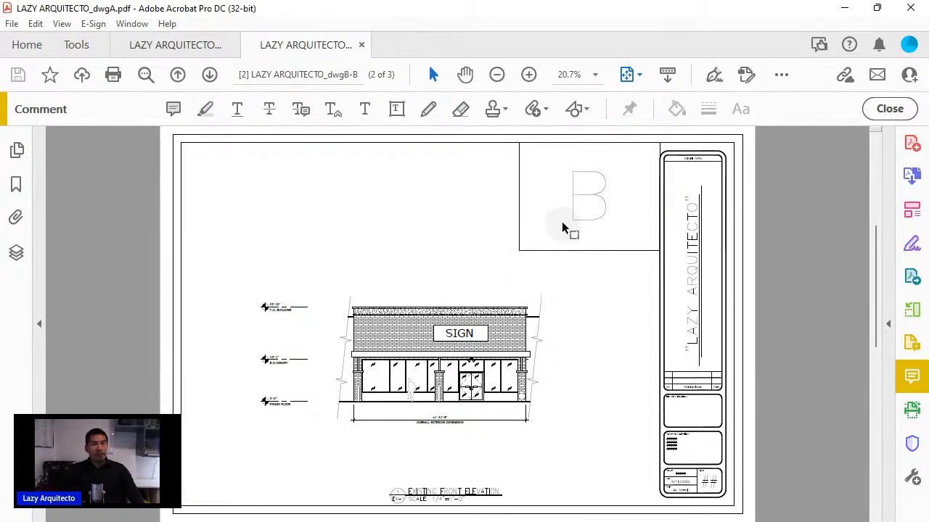
pyautogui.scroll(-1, 563, 228)
pyautogui.scroll(1, 561, 260)
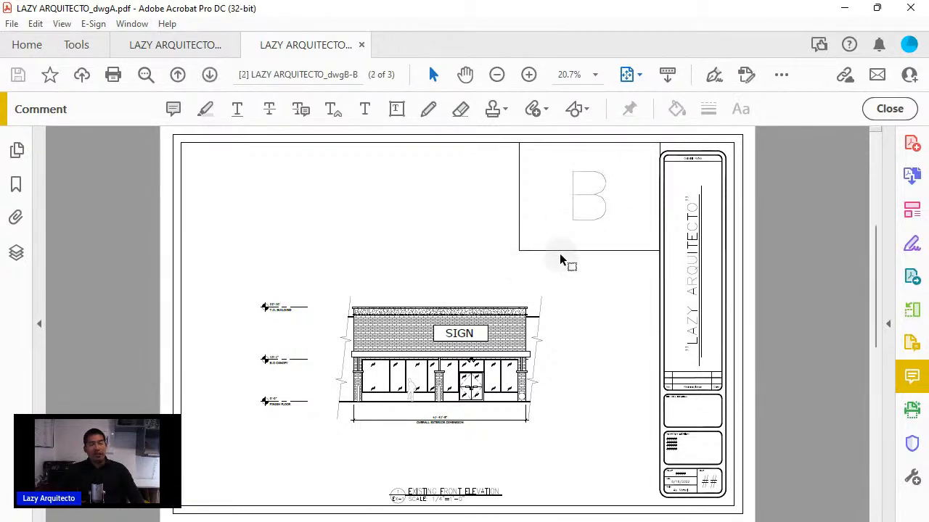
pyautogui.scroll(1, 561, 259)
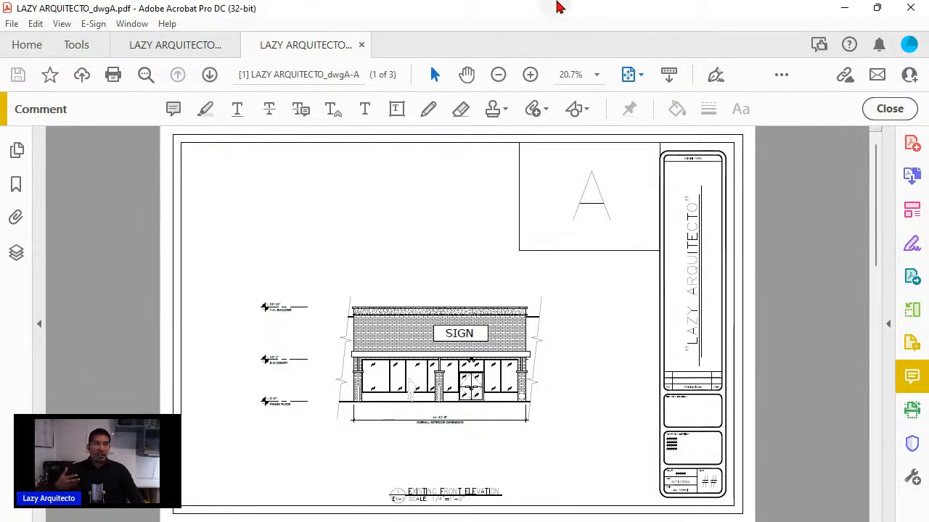
pyautogui.moveTo(558, 4); pyautogui.dragTo(928, 138)
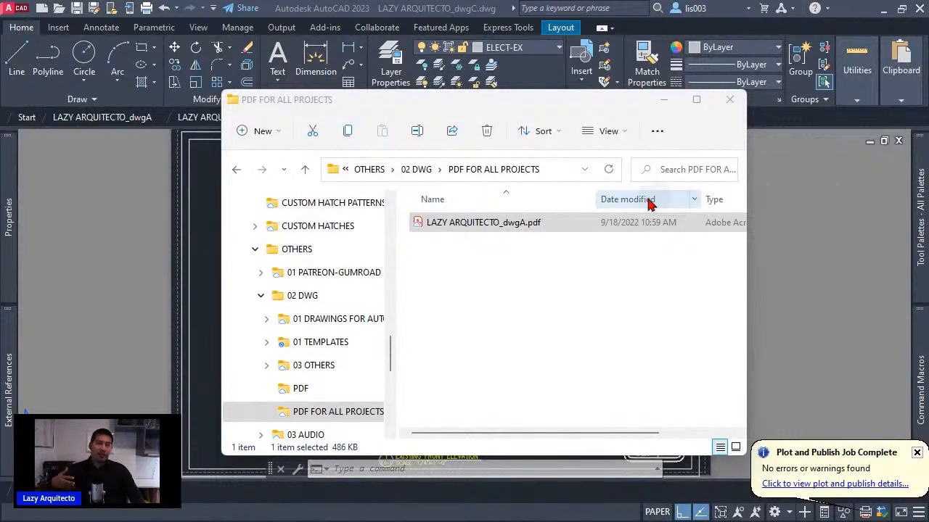
pyautogui.click(663, 102)
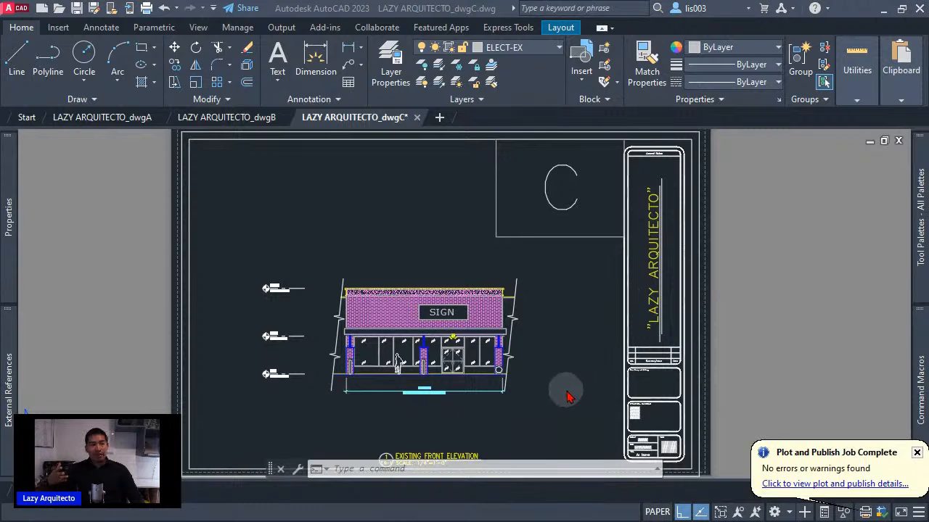
# Close LAZY ARQUITECTO_dwgC, dwgB and dwgA with their changes saved, and dismiss the publish job notification.
pyautogui.click(132, 214)
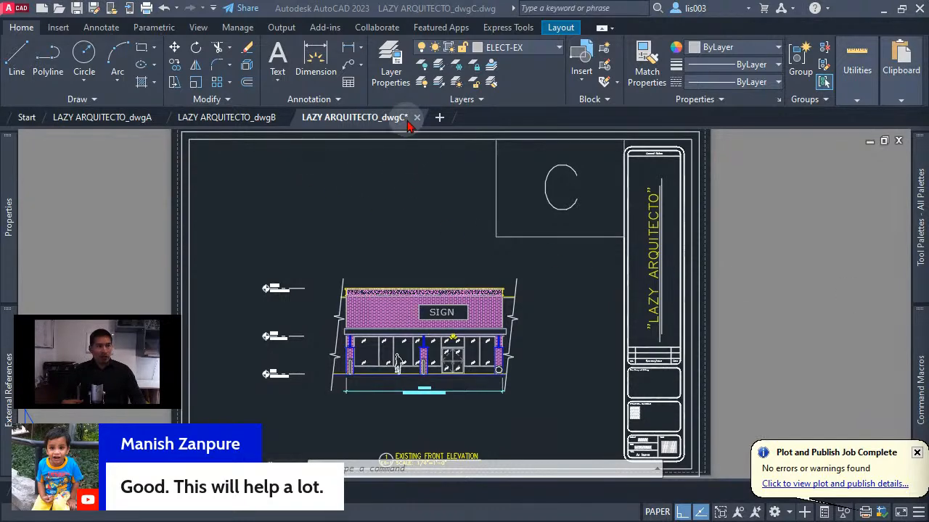
pyautogui.moveTo(411, 125)
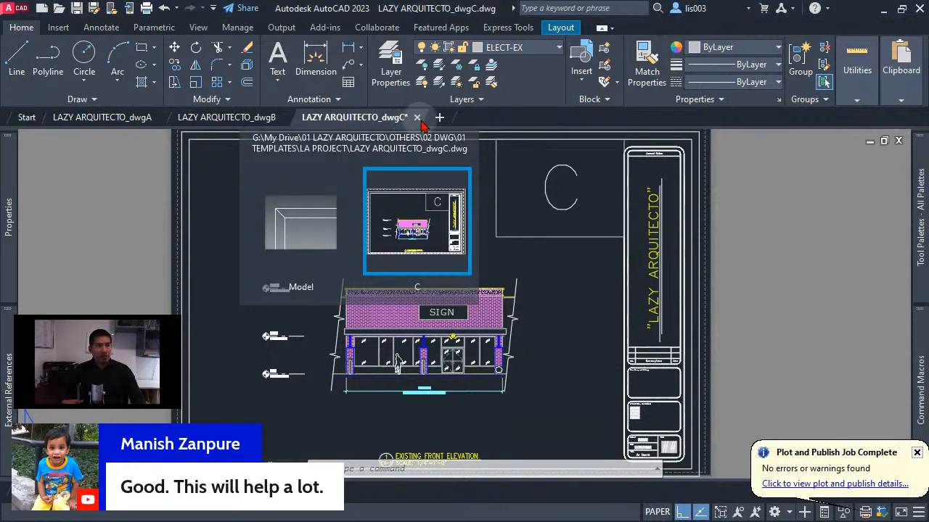
pyautogui.click(418, 118)
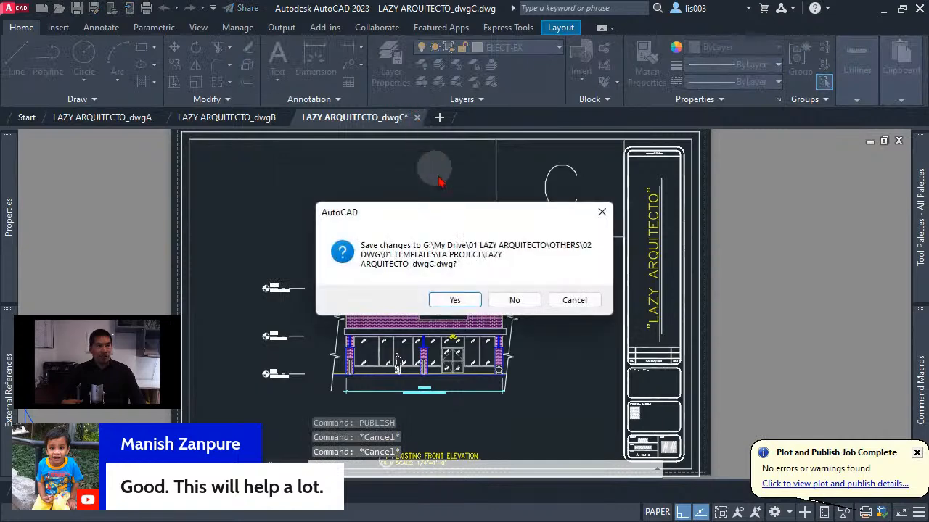
pyautogui.click(455, 300)
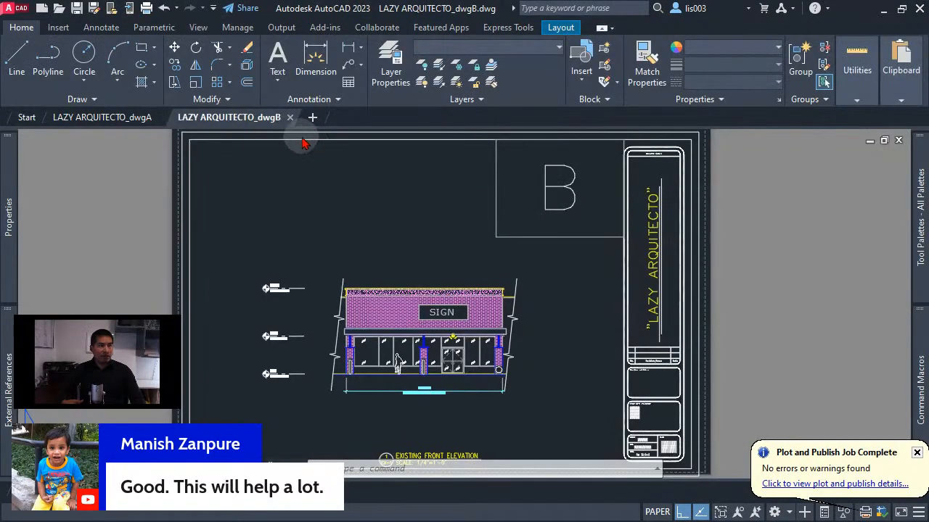
pyautogui.click(293, 118)
pyautogui.click(448, 301)
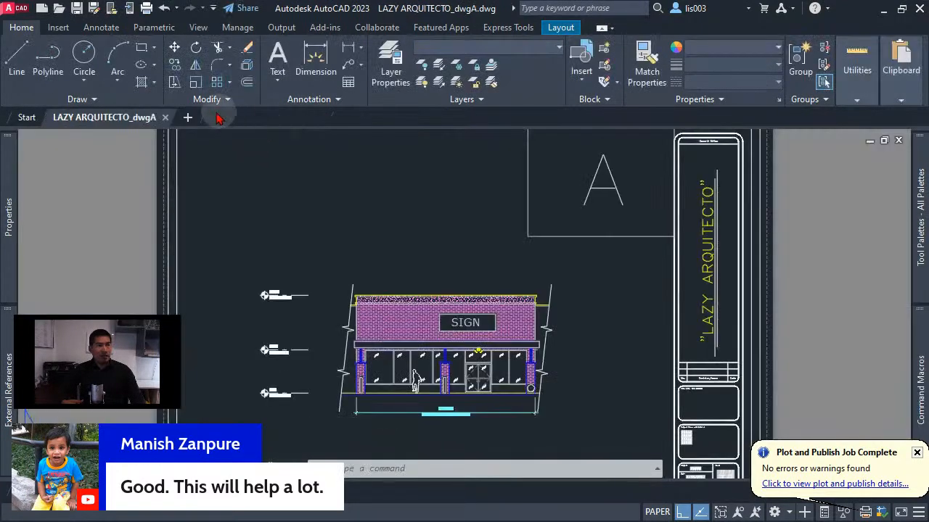
pyautogui.click(167, 118)
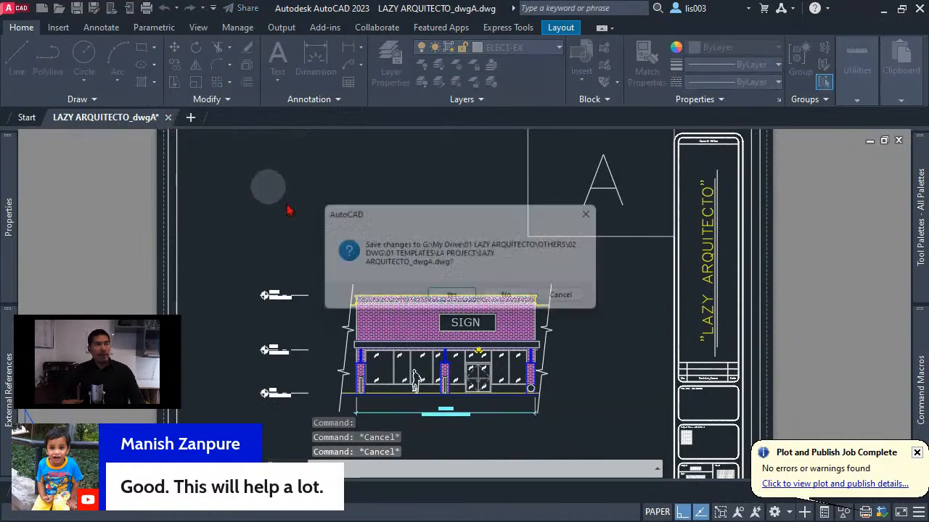
pyautogui.click(454, 300)
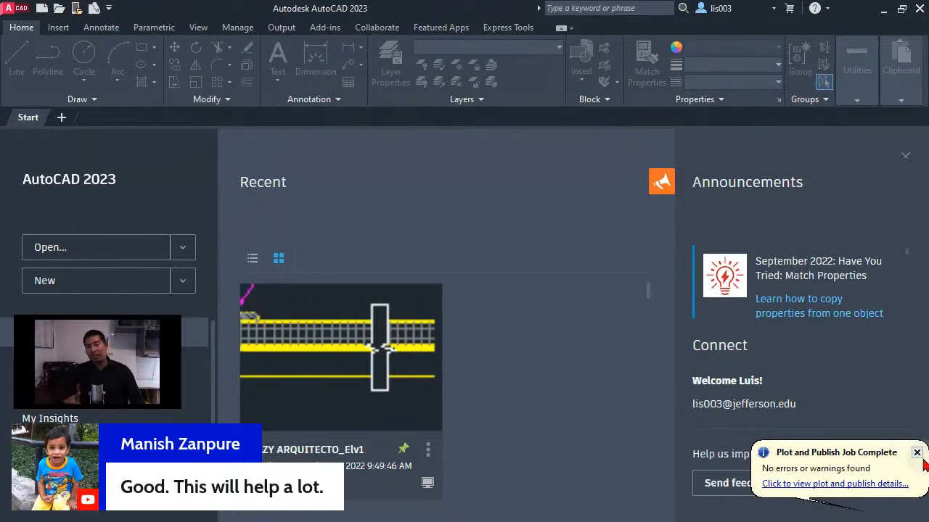
pyautogui.click(916, 453)
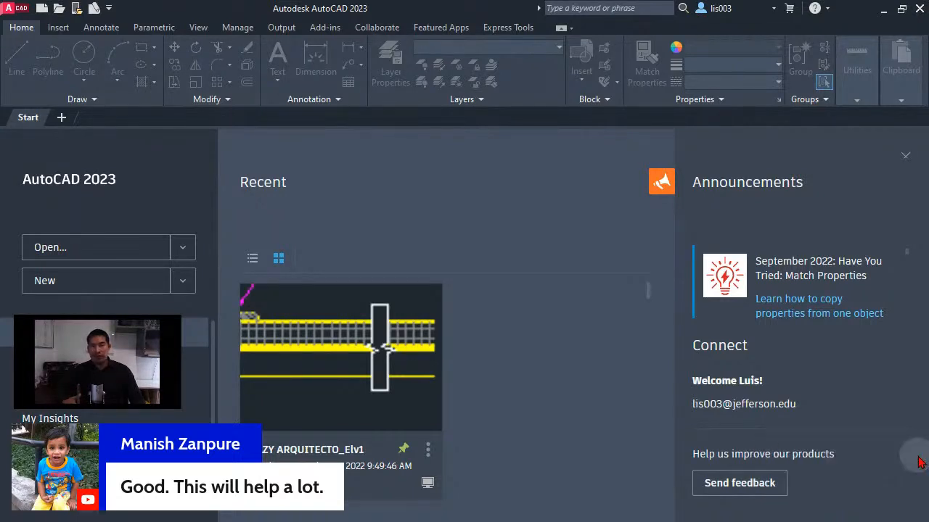